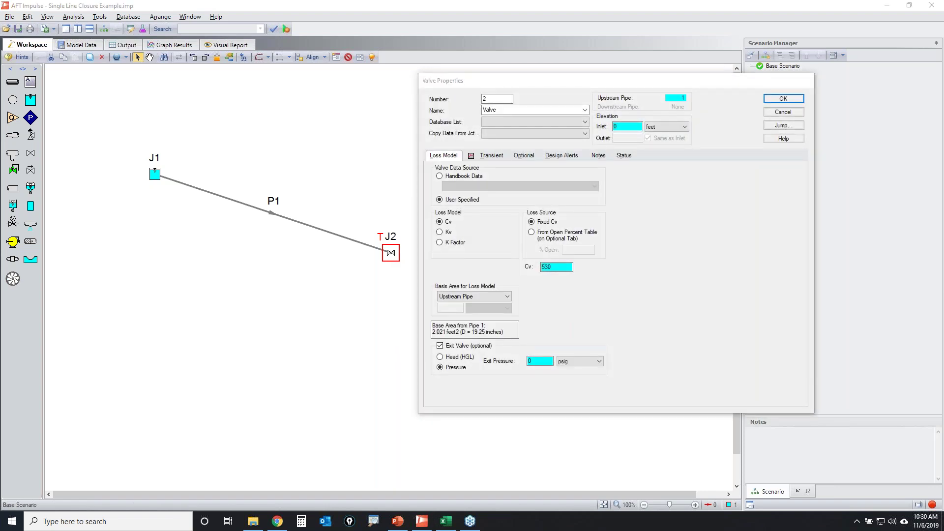
- Highlight J2's Exit Valve option and 0 psig exit pressure, then cancel Valve Properties unchanged
mouse_move(430, 330)
left_mouse_down()
mouse_move(524, 391)
mouse_move(594, 338)
mouse_move(426, 332)
left_mouse_up()
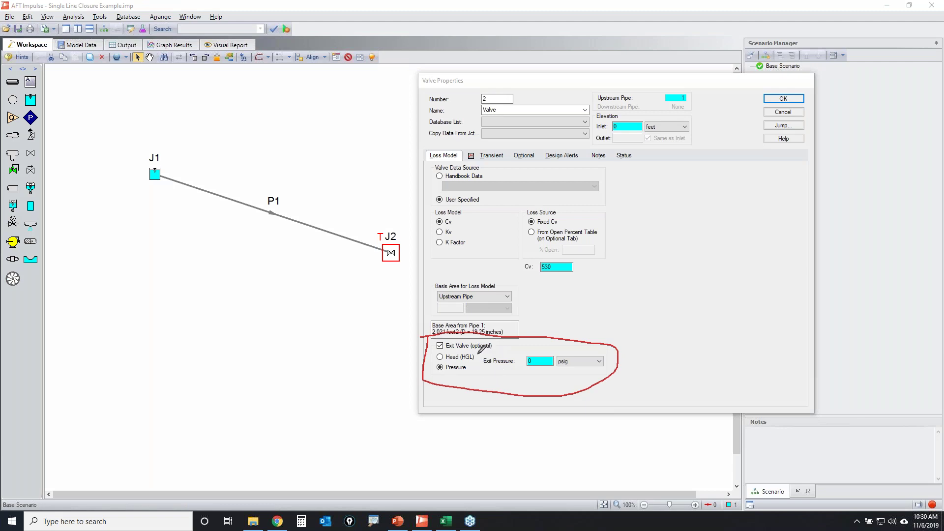
left_click_drag(453, 350, 503, 345)
left_click_drag(512, 374, 615, 370)
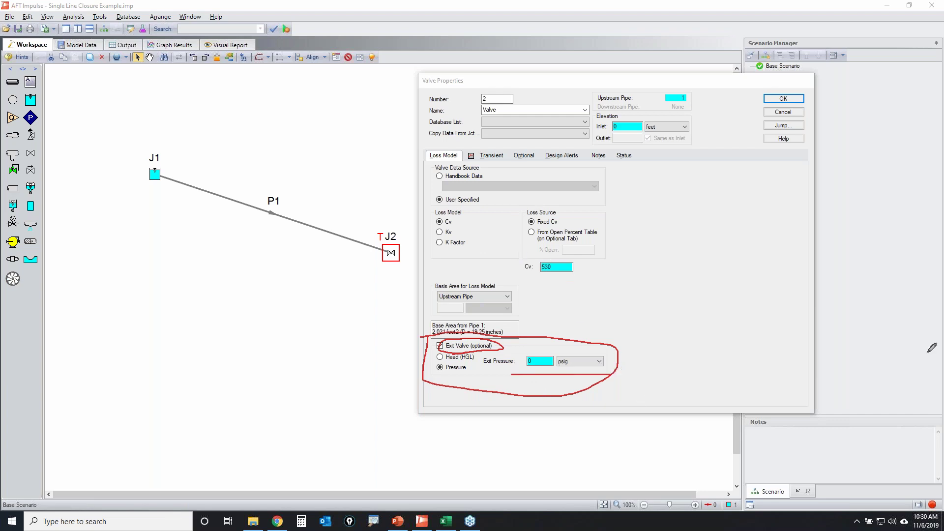
key("Escape")
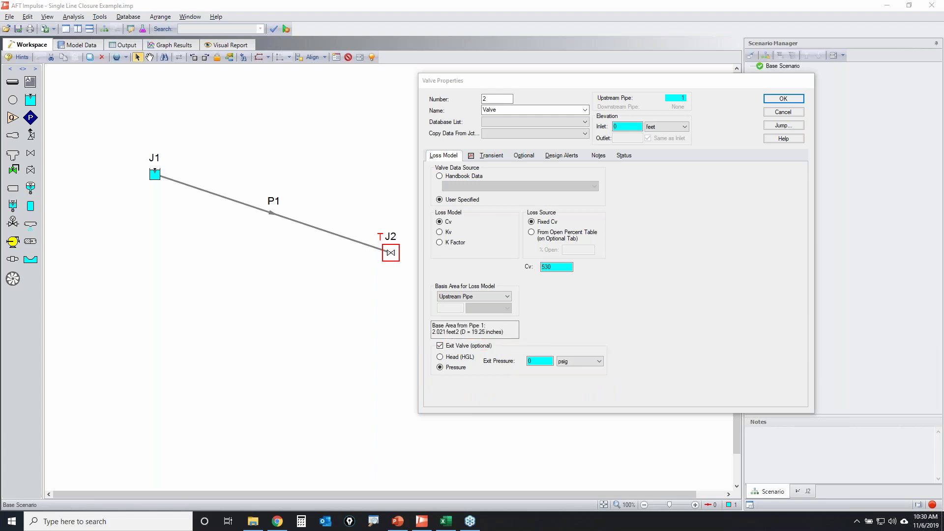
left_click(783, 112)
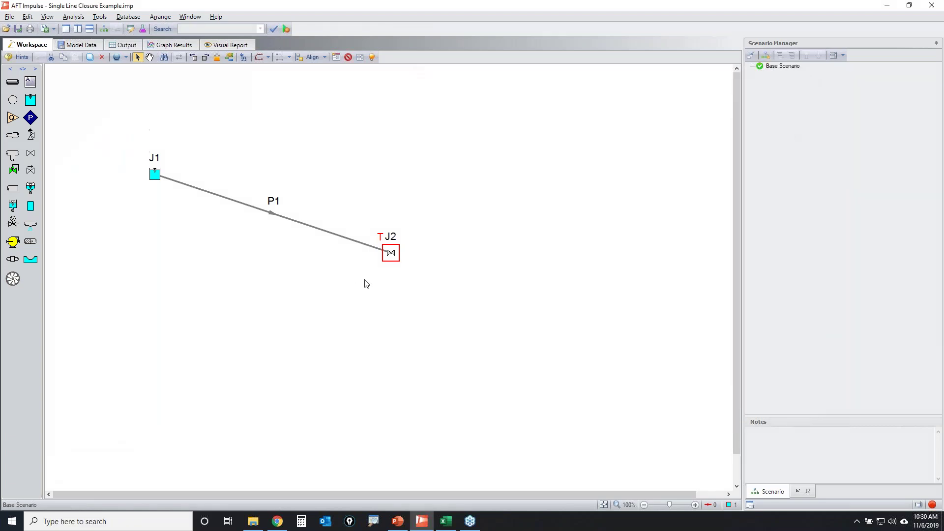
left_click(321, 259)
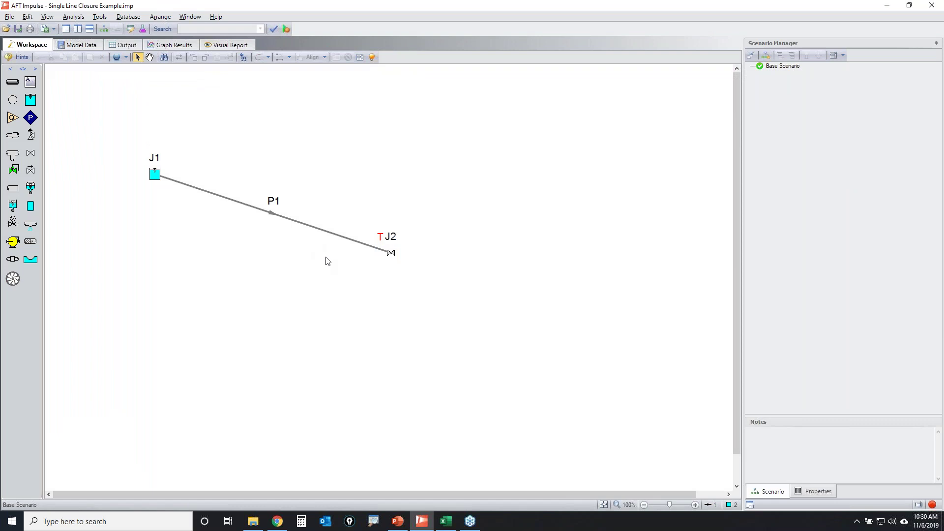
- Open pipe P1's properties: 20-inch STD Steel, 2000 ft long, 3993.875 ft/sec wavespeed
left_click_drag(332, 263, 272, 191)
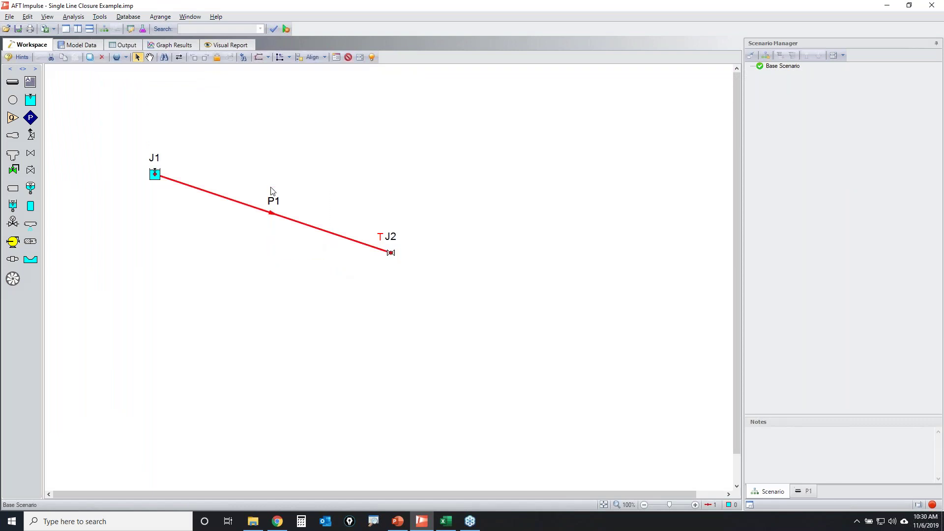
double_click(273, 200)
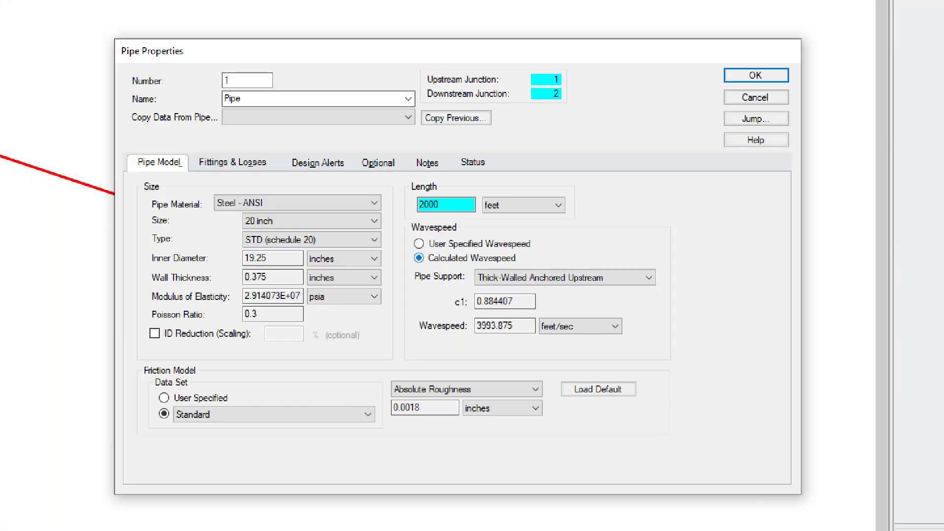
- Close pipe P1's properties and mark junction J2 at the end of the pipe
left_click(669, 147)
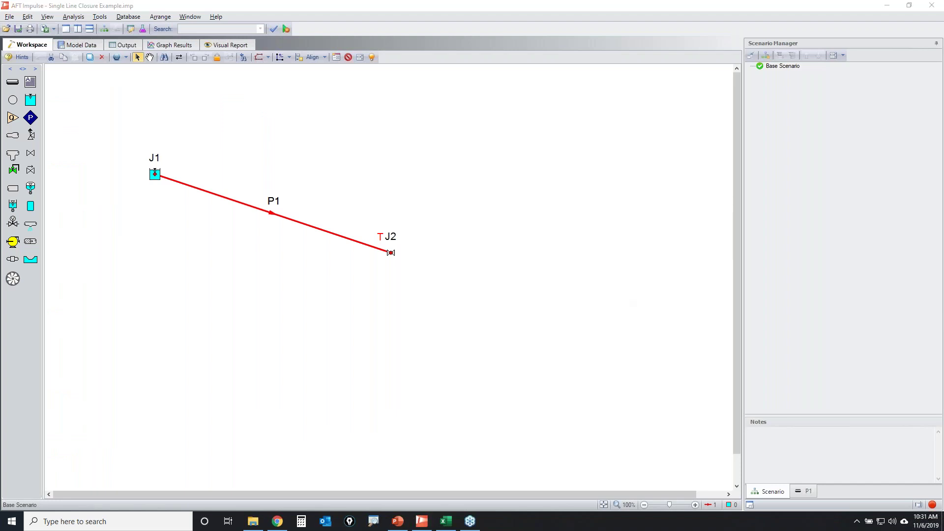
mouse_move(365, 224)
left_mouse_down()
mouse_move(395, 224)
mouse_move(391, 284)
mouse_move(392, 221)
left_mouse_up()
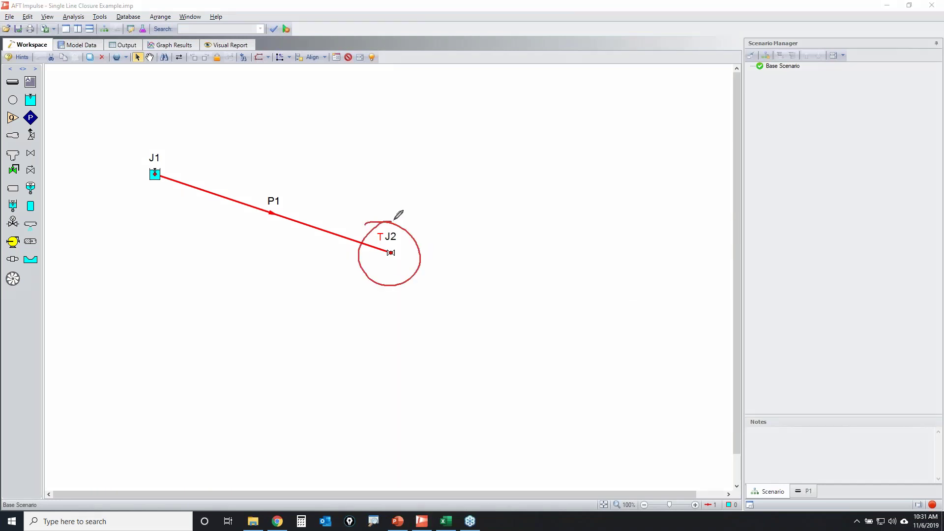
mouse_move(384, 222)
left_mouse_down()
mouse_move(166, 146)
mouse_move(399, 210)
mouse_move(382, 219)
left_mouse_up()
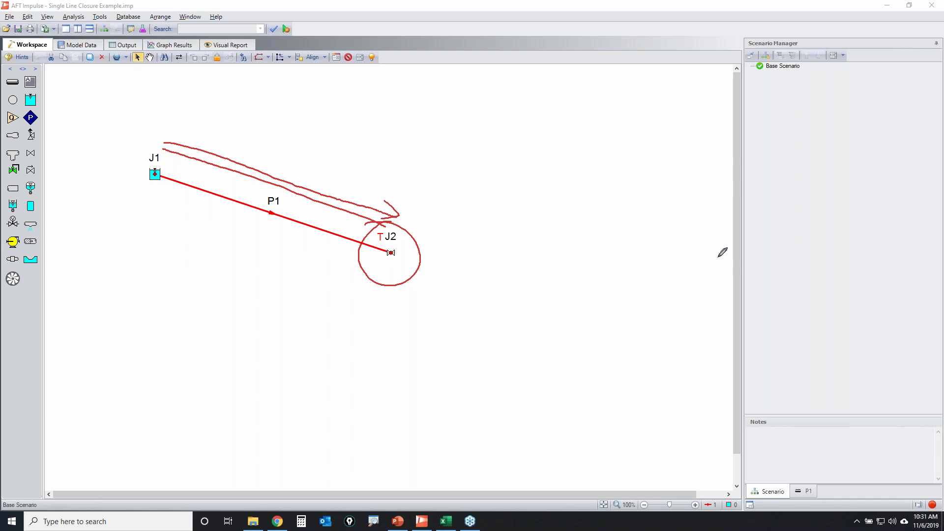
key("Escape")
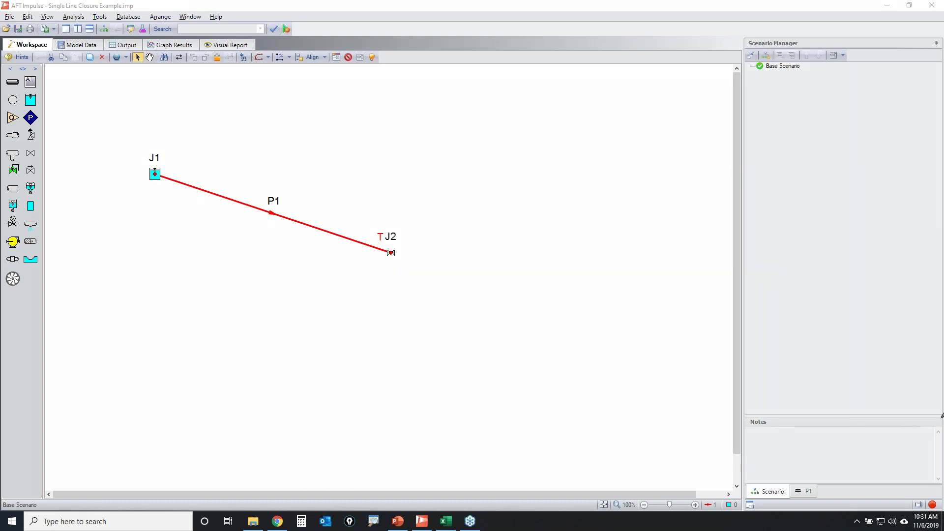
- Open the Check List from the incomplete-model indicator and bring up Section Pipes
mouse_move(932, 495)
left_mouse_down()
mouse_move(938, 511)
mouse_move(919, 502)
mouse_move(935, 497)
left_mouse_up()
left_click(932, 504)
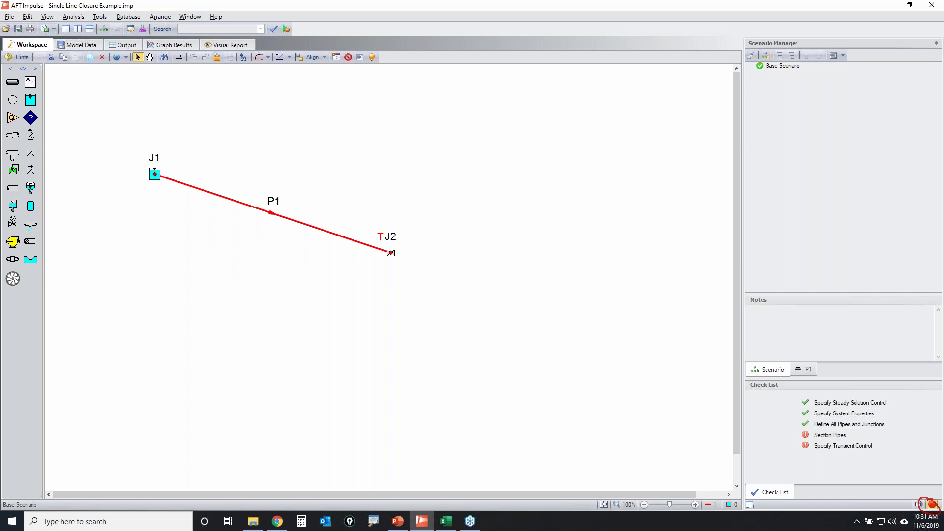
left_click(831, 435)
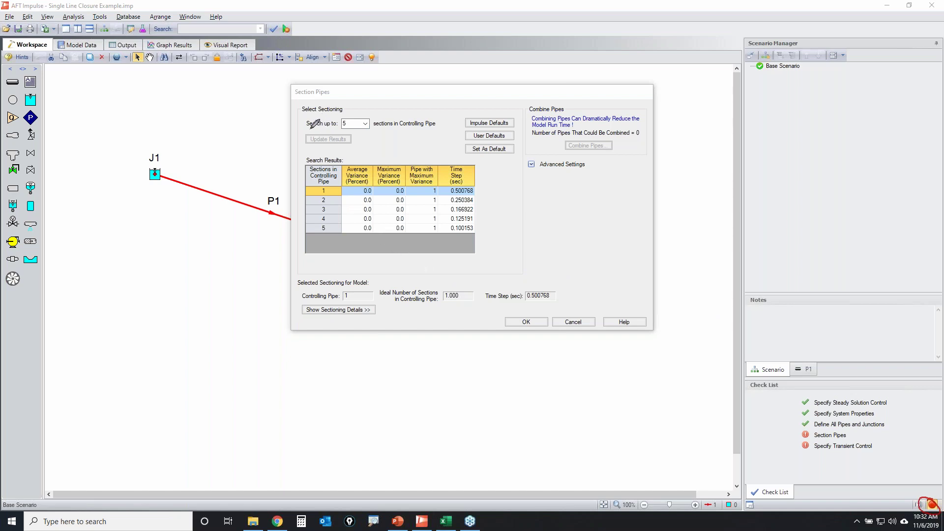
- Point out the 5-section search limit and the candidate section counts in Search Results
mouse_move(303, 130)
left_mouse_down()
mouse_move(442, 127)
mouse_move(376, 107)
mouse_move(307, 111)
mouse_move(306, 128)
left_mouse_up()
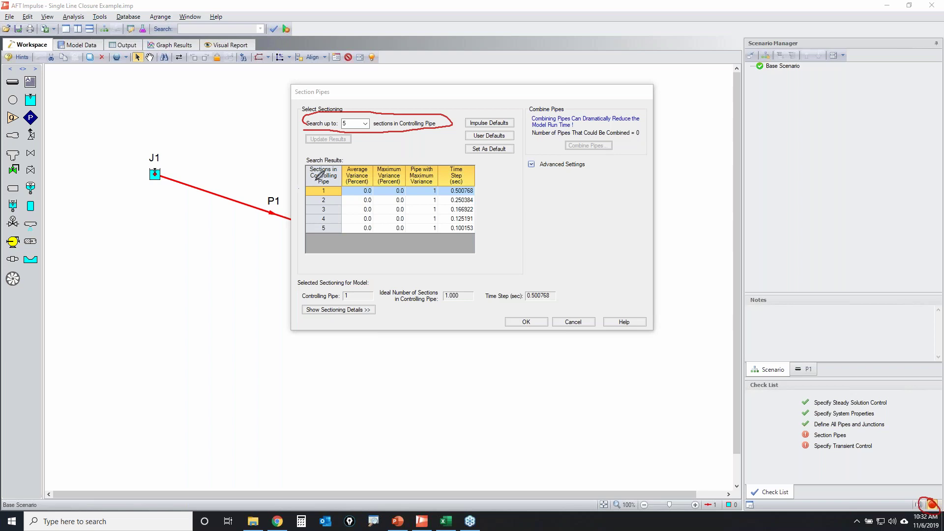
mouse_move(338, 185)
left_mouse_down()
mouse_move(345, 172)
mouse_move(300, 161)
mouse_move(342, 189)
left_mouse_up()
mouse_move(279, 192)
left_mouse_down()
mouse_move(308, 190)
mouse_move(316, 211)
mouse_move(307, 220)
mouse_move(322, 234)
left_mouse_up()
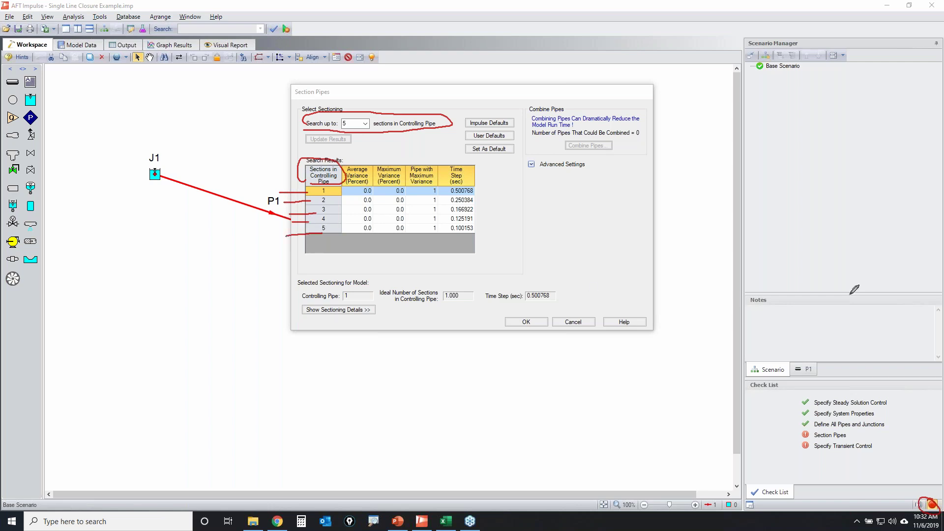
key("e")
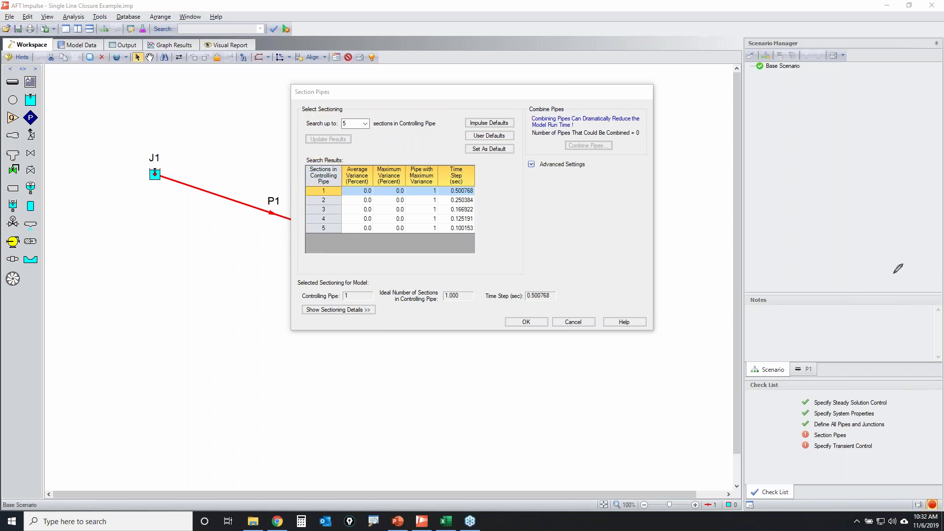
key("Escape")
- Compare 2 sections against 1, keeping 1 section with its 0.500768 s time step
left_click(324, 201)
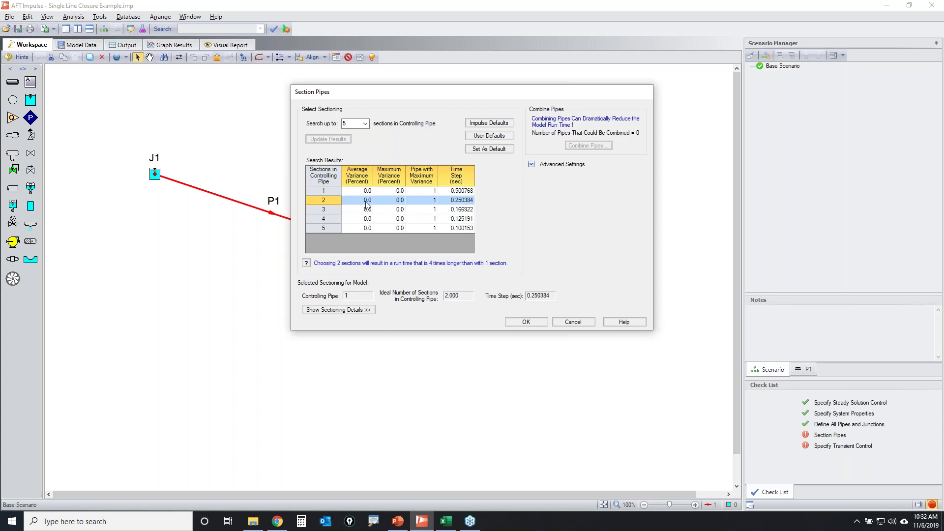
left_click(329, 192)
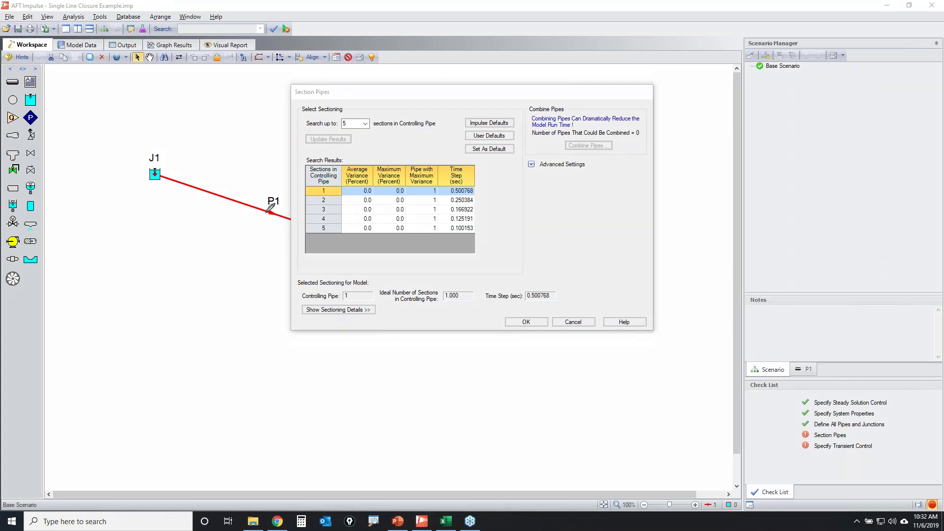
left_click_drag(426, 227, 435, 283)
left_click_drag(214, 213, 294, 233)
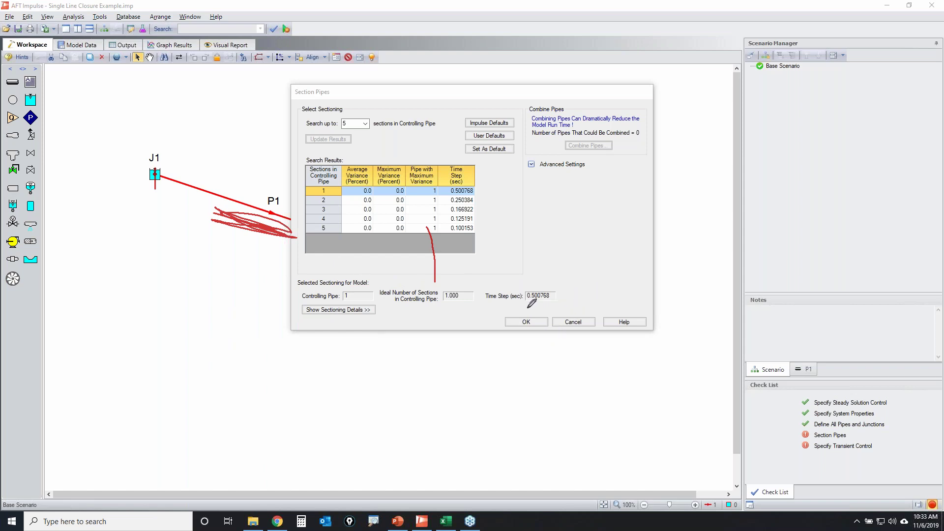
mouse_move(496, 302)
left_mouse_down()
mouse_move(573, 305)
mouse_move(503, 272)
mouse_move(483, 283)
mouse_move(495, 305)
mouse_move(531, 310)
left_mouse_up()
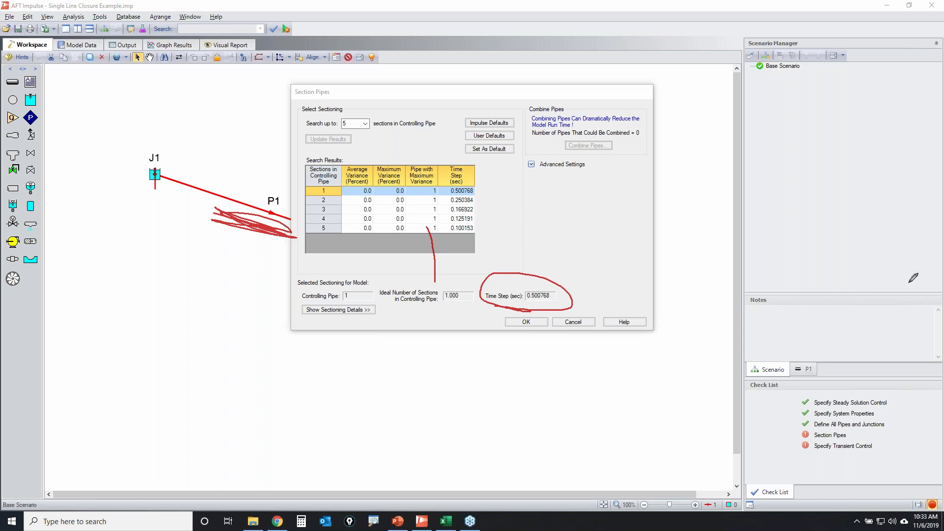
key("Escape")
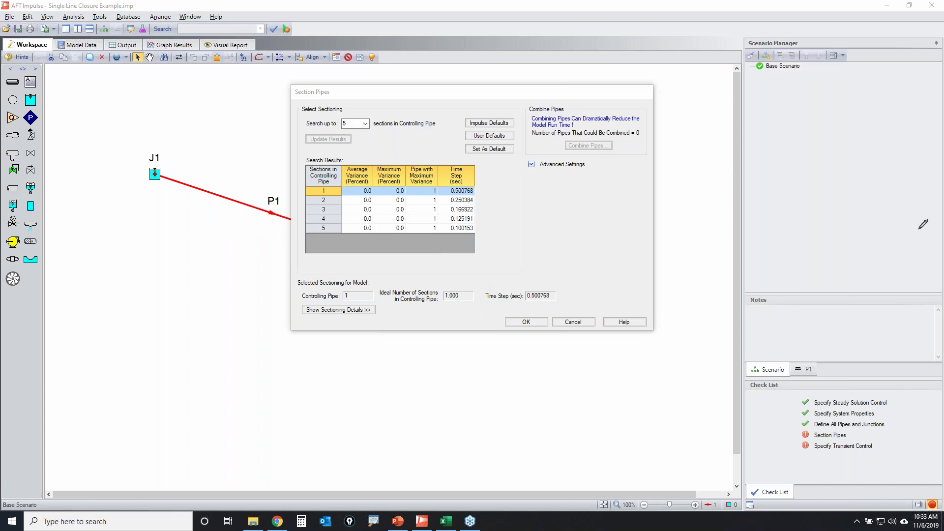
left_click(318, 120)
- Raise the search limit to 10, recalculate, and choose 10 sections in the controlling pipe
type("10")
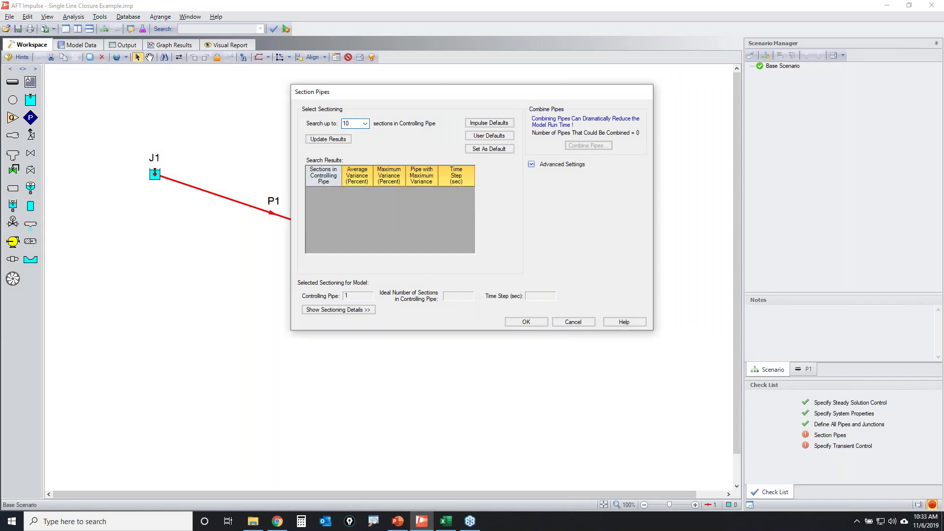
left_click(334, 139)
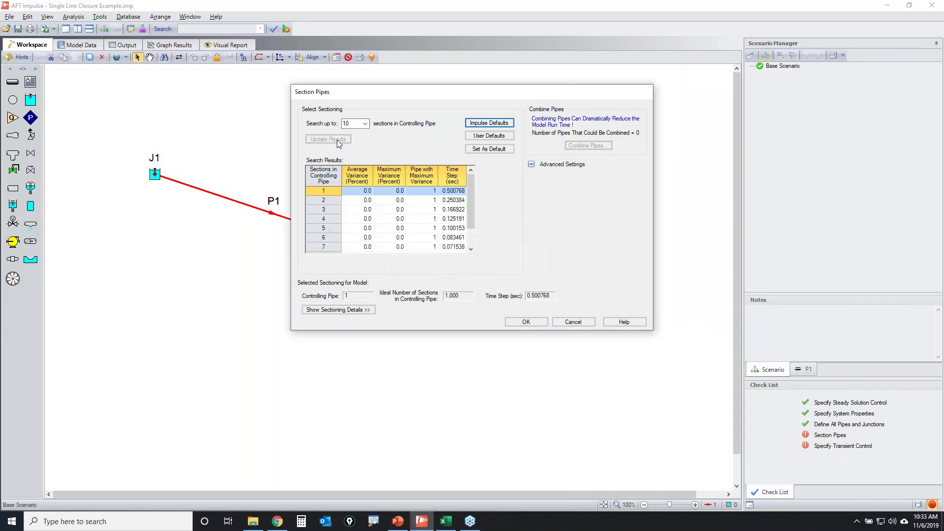
left_click_drag(474, 181, 479, 221)
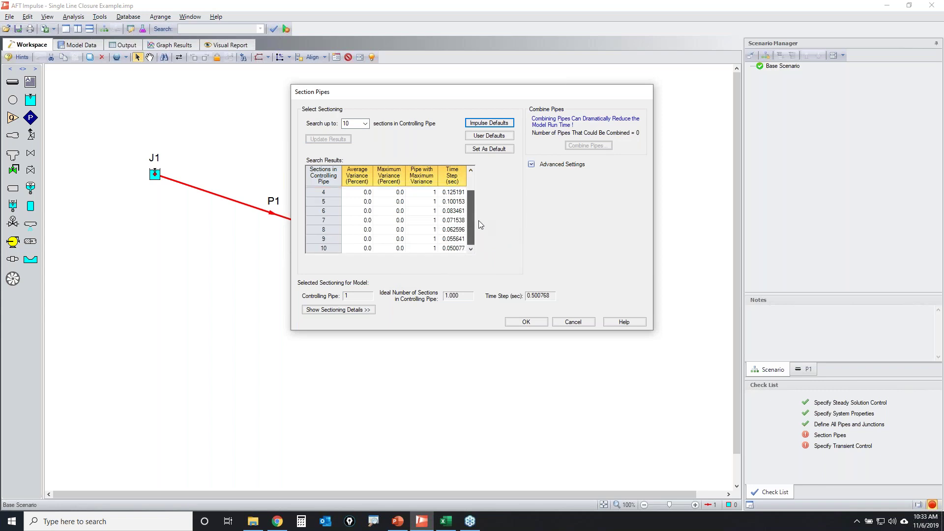
left_click(326, 249)
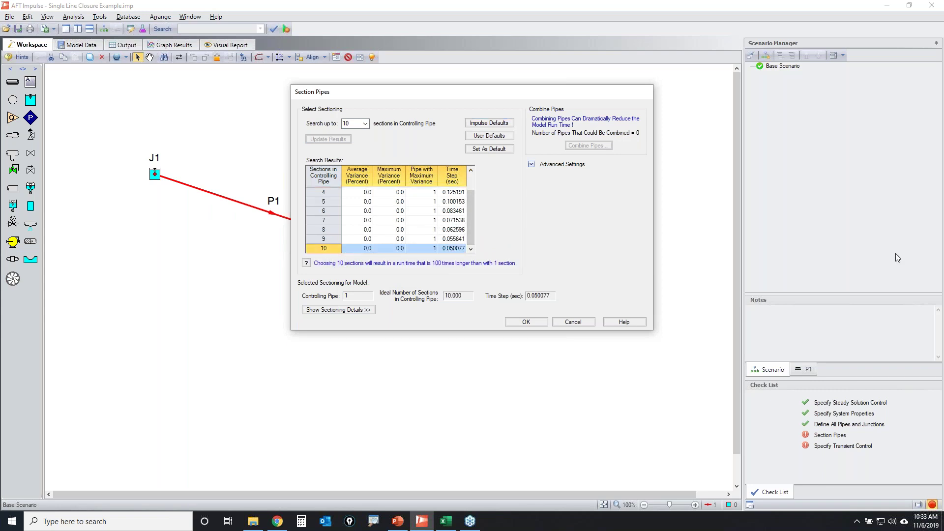
- Show per-pipe sectioning details, highlighting P1's 2,000 ft length and 10.00 ideal sections
mouse_move(370, 296)
left_mouse_down()
mouse_move(294, 313)
mouse_move(373, 309)
left_mouse_up()
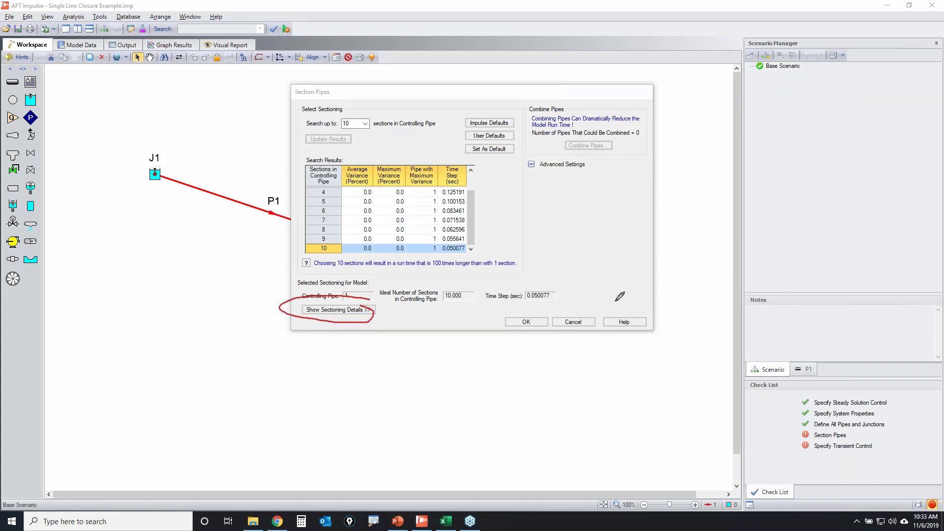
left_click(320, 309)
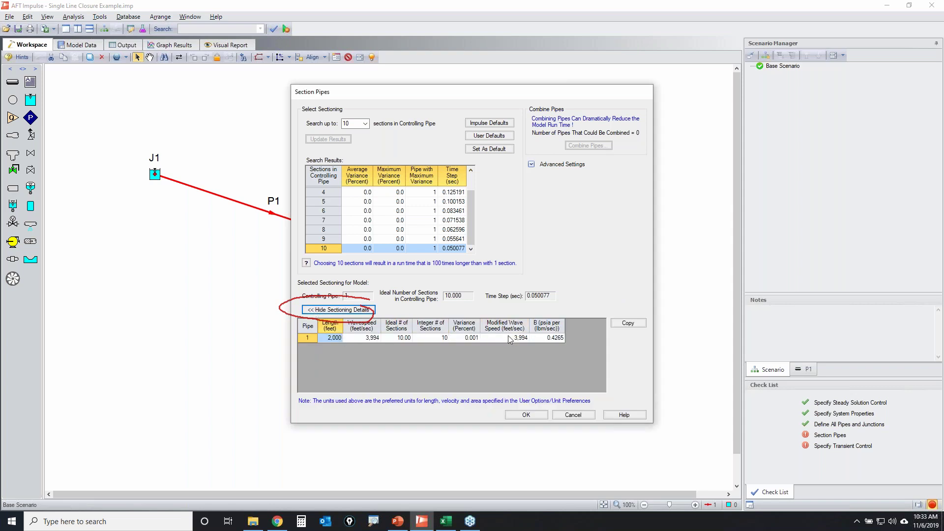
left_click(859, 339)
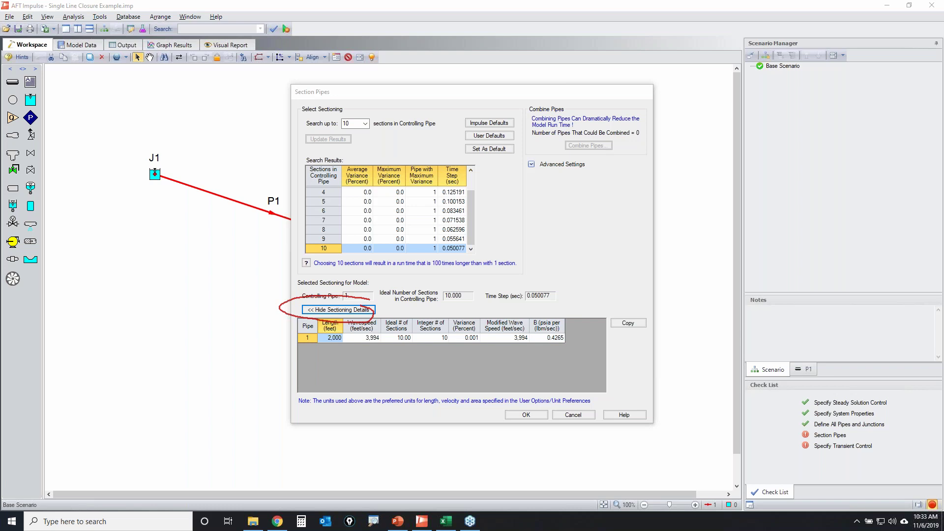
key("Escape")
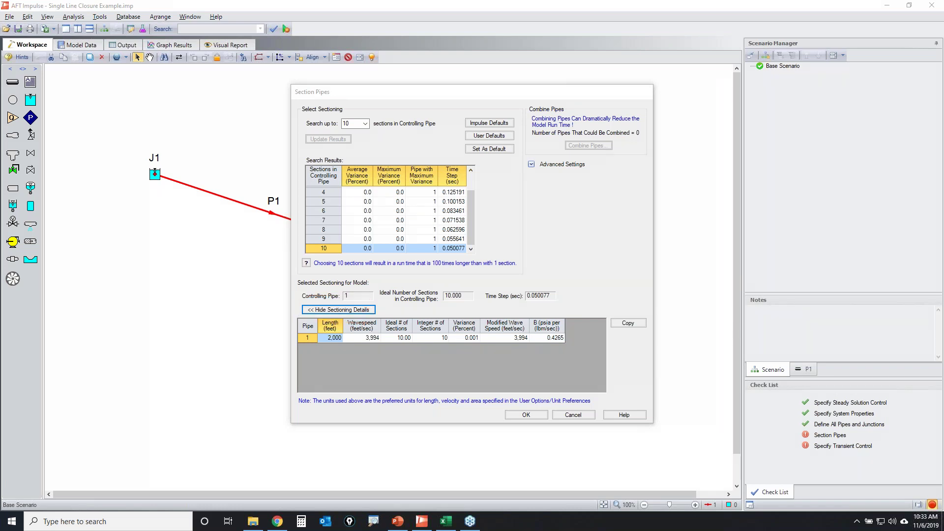
mouse_move(311, 344)
left_mouse_down()
mouse_move(340, 341)
mouse_move(335, 317)
mouse_move(316, 352)
mouse_move(379, 348)
mouse_move(362, 345)
left_mouse_up()
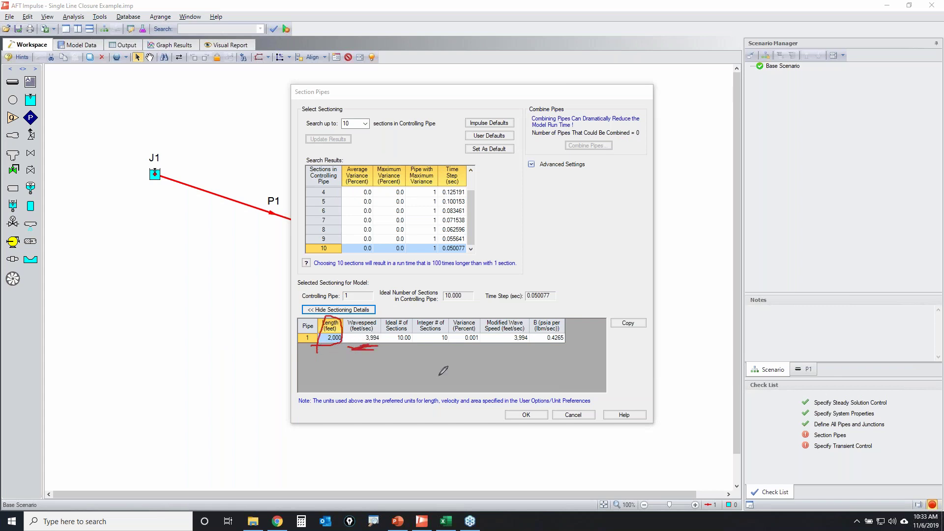
left_click_drag(381, 344, 407, 343)
left_click_drag(480, 316, 440, 359)
mouse_move(453, 313)
left_mouse_down()
mouse_move(486, 355)
mouse_move(530, 344)
mouse_move(528, 314)
mouse_move(488, 311)
mouse_move(480, 347)
left_mouse_up()
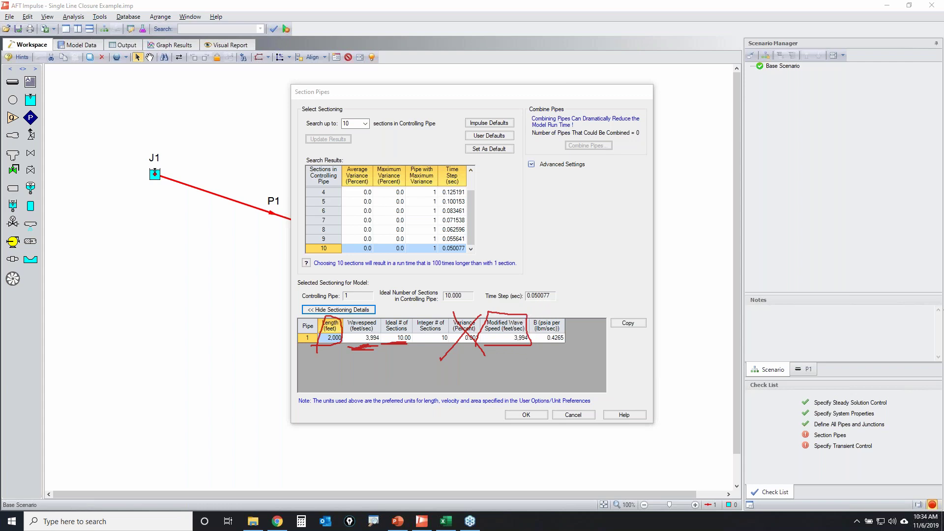
key("e")
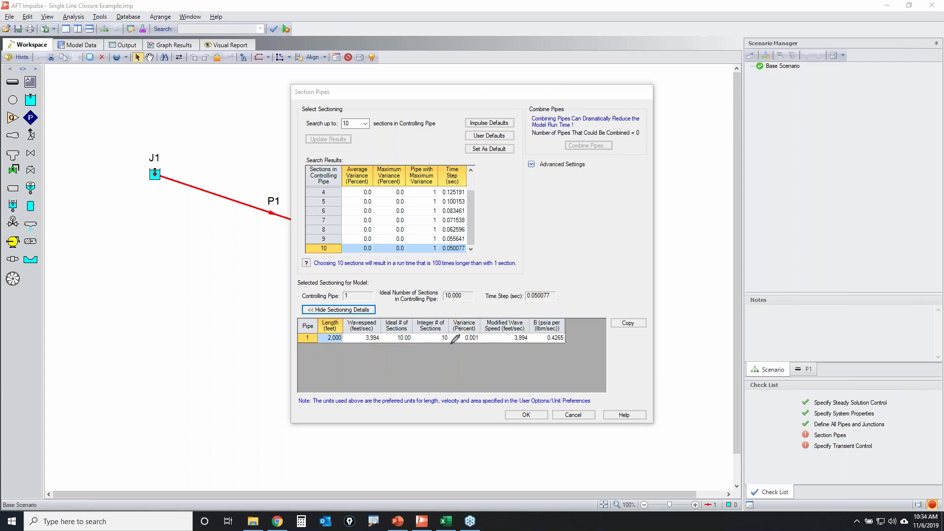
- Confirm zero variance and the 0.050077 s time step for 10 sections, then accept
mouse_move(296, 321)
left_mouse_down()
mouse_move(311, 384)
mouse_move(440, 396)
mouse_move(537, 387)
mouse_move(581, 331)
mouse_move(477, 313)
mouse_move(297, 324)
left_mouse_up()
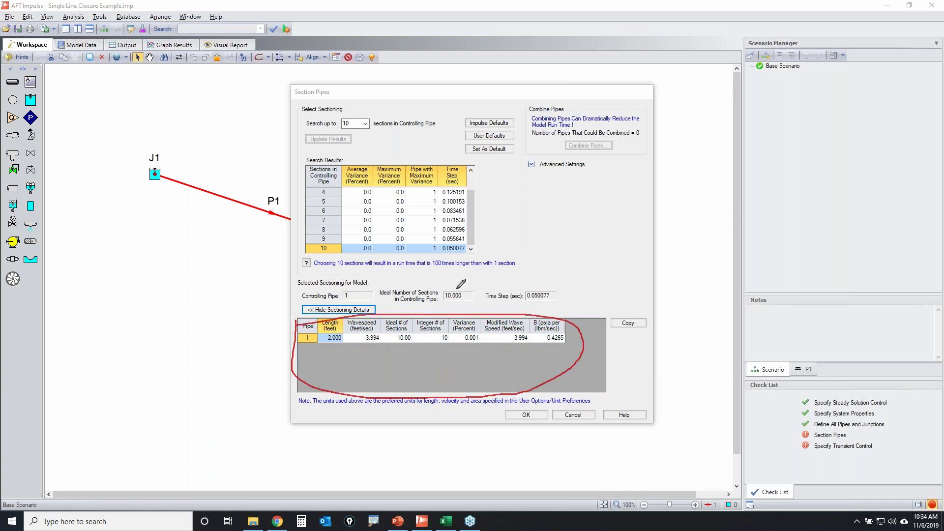
mouse_move(343, 244)
left_mouse_down()
mouse_move(413, 254)
mouse_move(417, 245)
mouse_move(346, 245)
left_mouse_up()
mouse_move(407, 167)
left_mouse_down()
mouse_move(433, 185)
mouse_move(437, 169)
mouse_move(407, 166)
left_mouse_up()
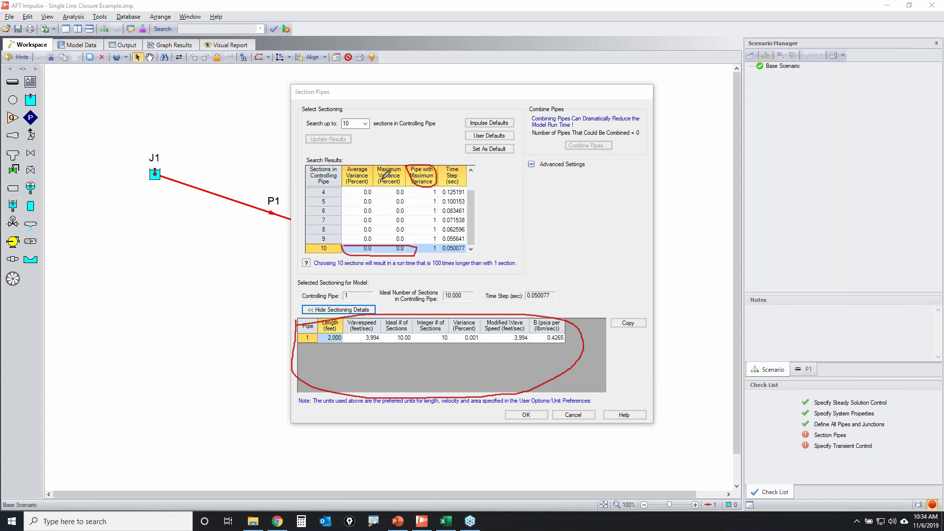
mouse_move(335, 185)
left_mouse_down()
mouse_move(407, 182)
mouse_move(408, 161)
mouse_move(358, 159)
mouse_move(338, 184)
left_mouse_up()
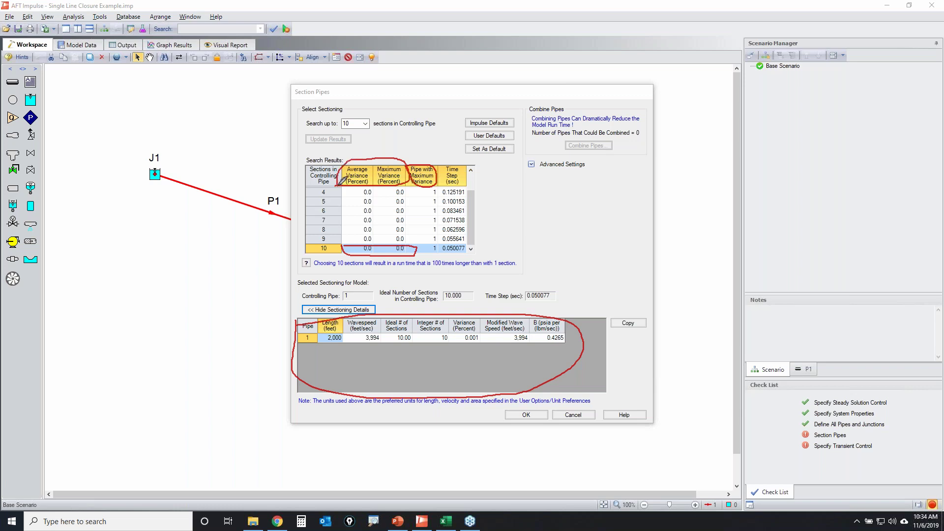
mouse_move(436, 251)
left_mouse_down()
mouse_move(455, 245)
mouse_move(442, 252)
left_mouse_up()
key("Escape")
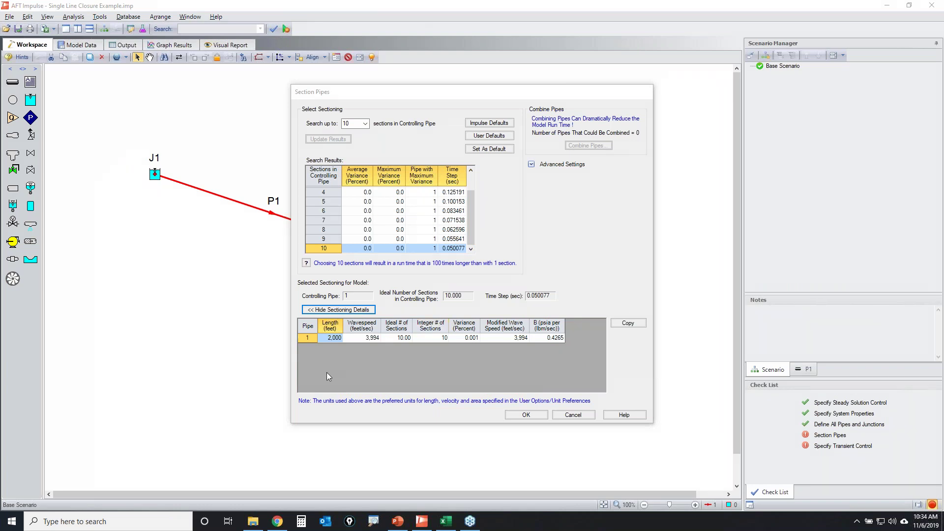
left_click(526, 417)
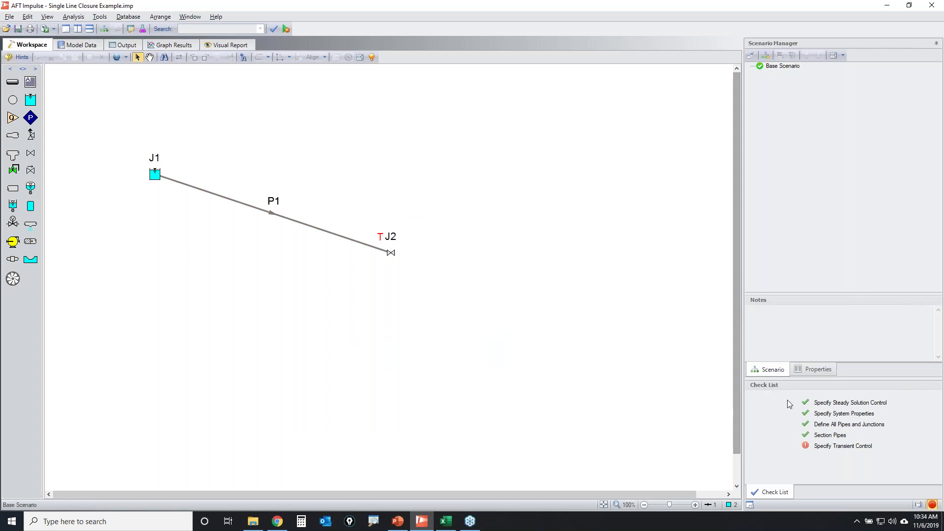
- Set the transient stop time to 10 seconds, giving 199 time steps
left_click(846, 445)
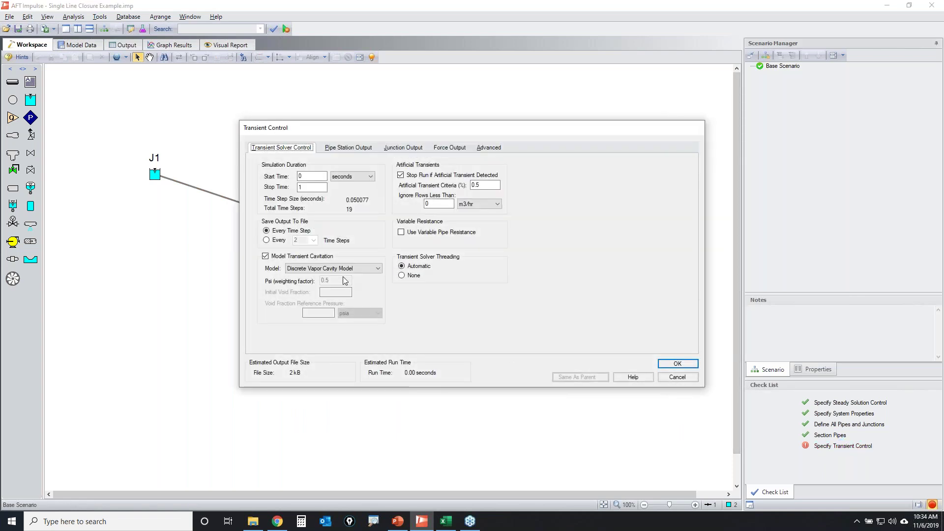
left_click(319, 189)
type("0")
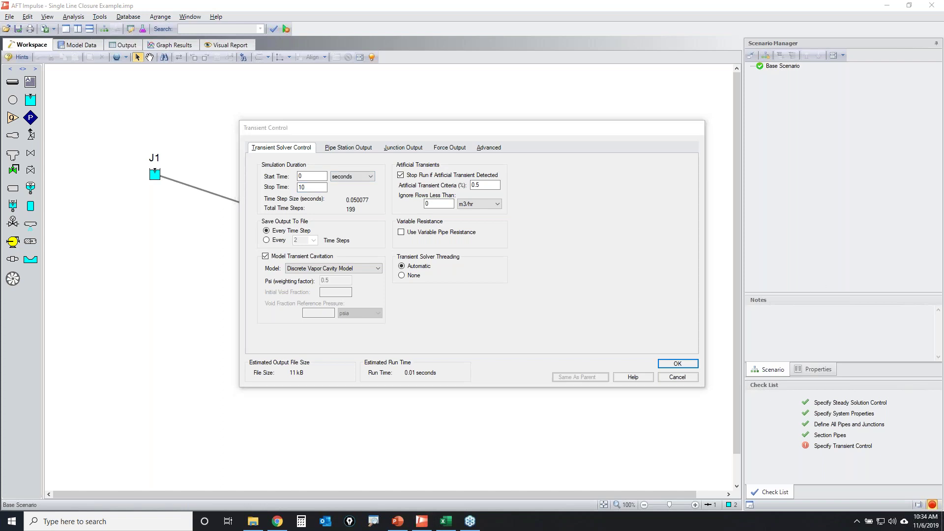
mouse_move(332, 196)
left_mouse_down()
mouse_move(348, 215)
mouse_move(377, 209)
mouse_move(334, 192)
left_mouse_up()
left_click_drag(264, 214, 315, 215)
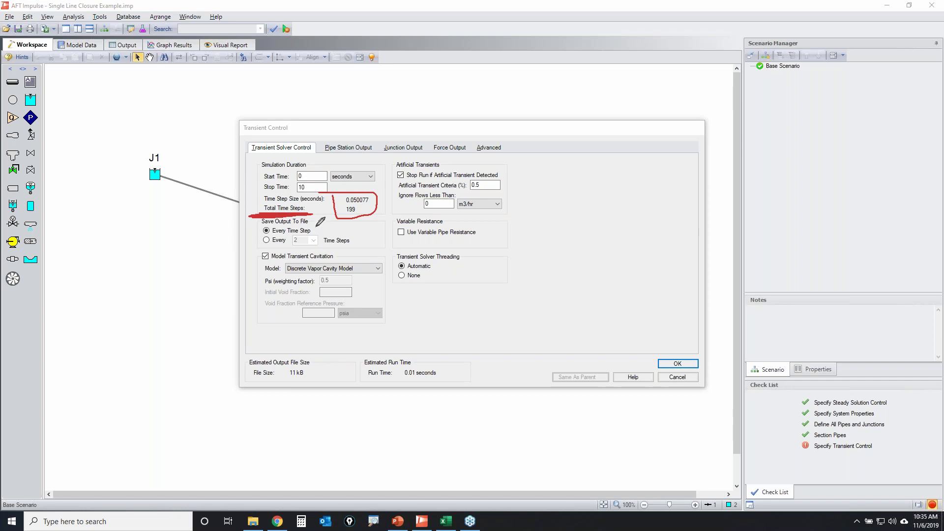
mouse_move(308, 215)
left_mouse_down()
mouse_move(243, 219)
mouse_move(247, 251)
mouse_move(357, 254)
mouse_move(359, 228)
mouse_move(308, 214)
left_mouse_up()
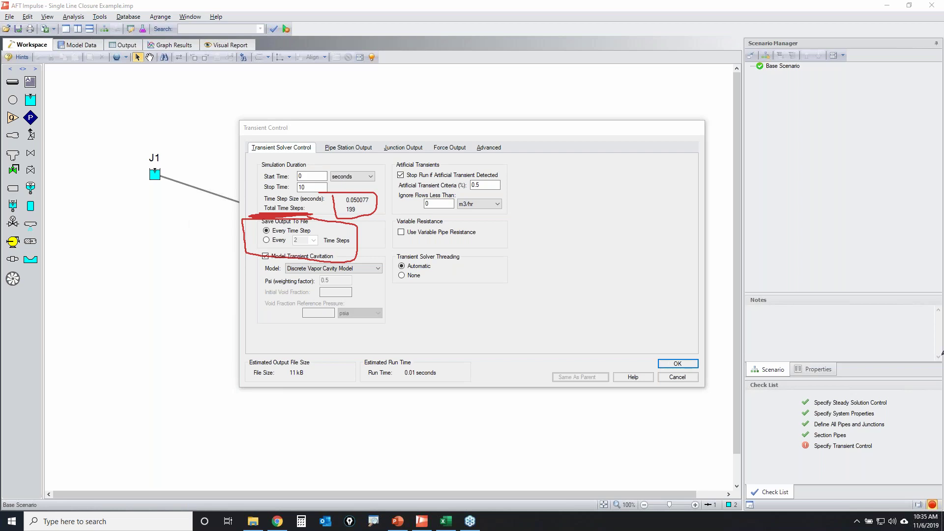
key("e")
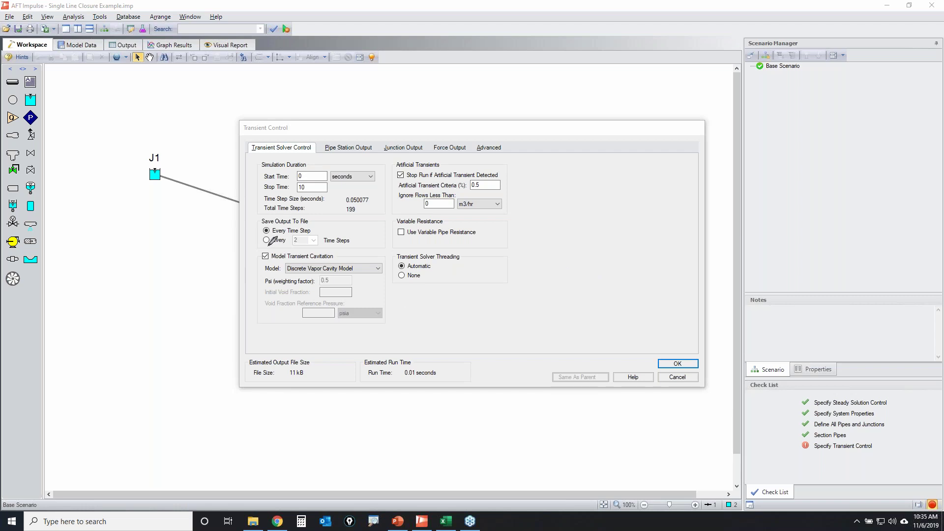
- Point out the save-output frequency, estimated file size and run time, and variable pipe resistance
mouse_move(265, 245)
left_mouse_down()
mouse_move(360, 227)
mouse_move(251, 220)
mouse_move(257, 244)
left_mouse_up()
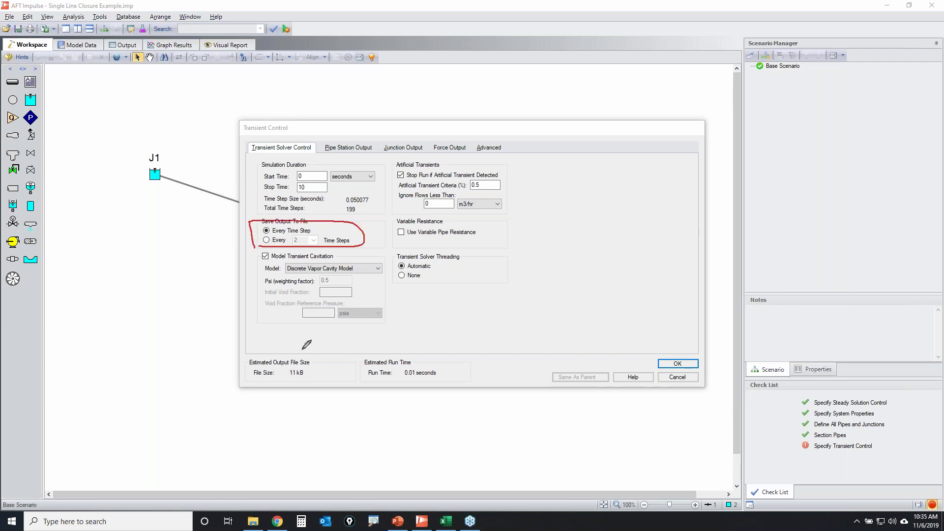
mouse_move(236, 352)
left_mouse_down()
mouse_move(470, 346)
mouse_move(244, 388)
mouse_move(221, 346)
mouse_move(268, 353)
left_mouse_up()
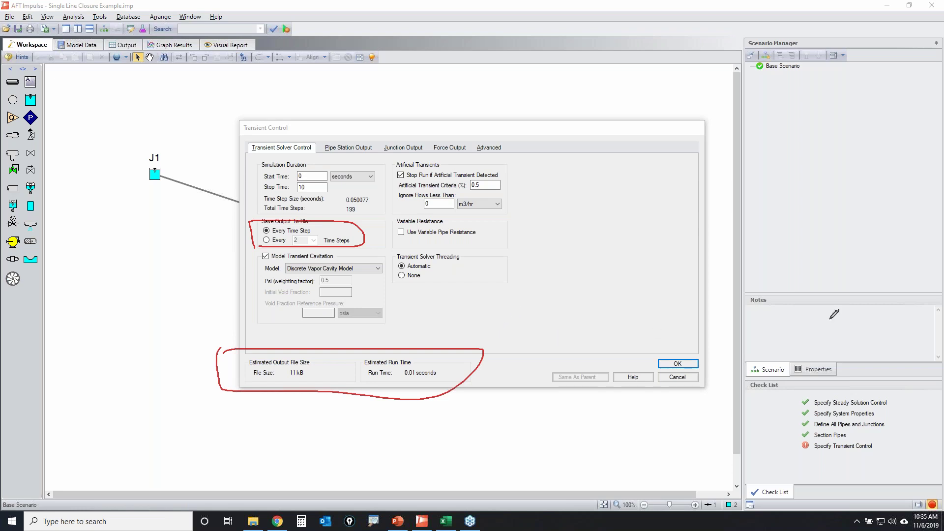
key("e")
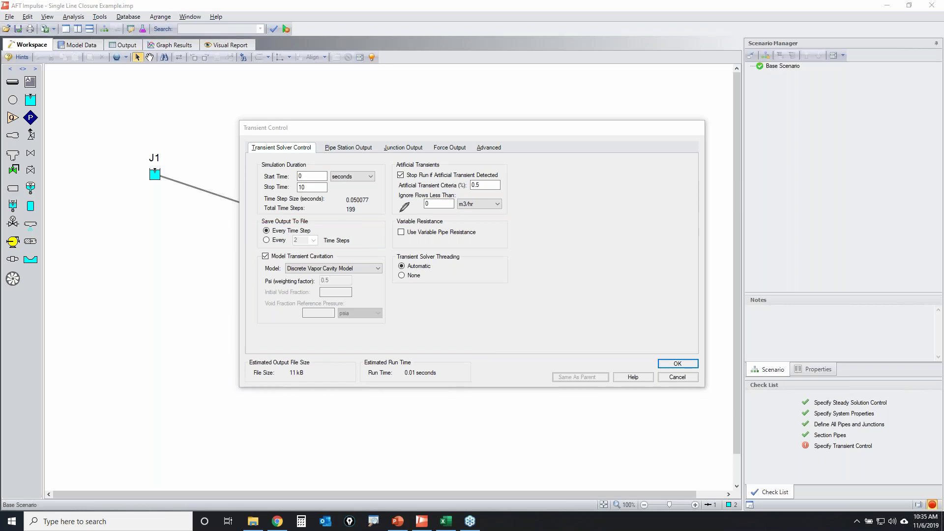
mouse_move(396, 214)
left_mouse_down()
mouse_move(388, 237)
mouse_move(455, 250)
mouse_move(520, 225)
mouse_move(379, 221)
left_mouse_up()
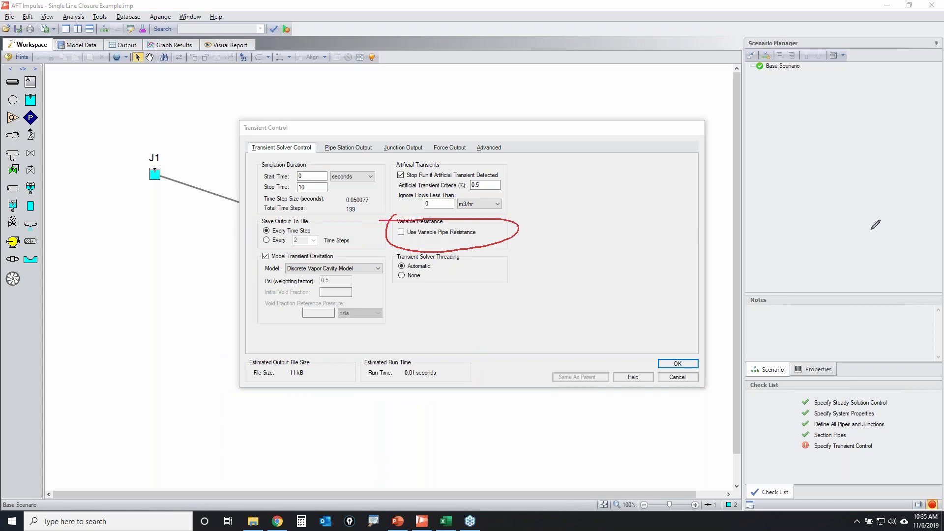
key("e")
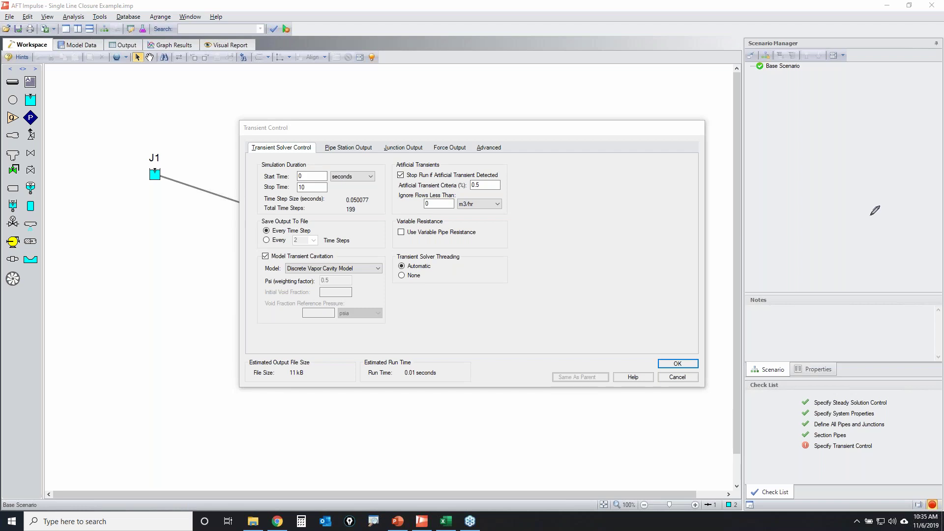
left_click(344, 148)
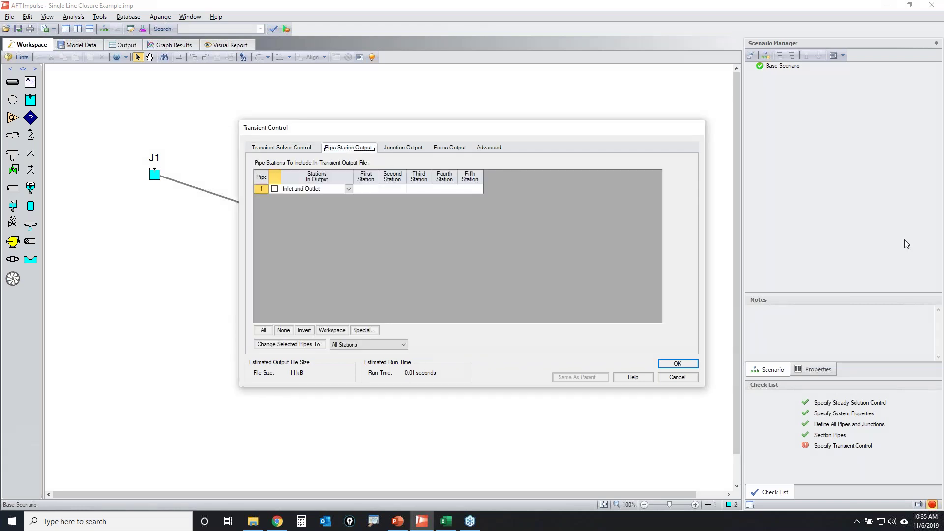
- Point out pipe 1's Inlet and Outlet station output versus the computing stations along it
key("ctrl+2")
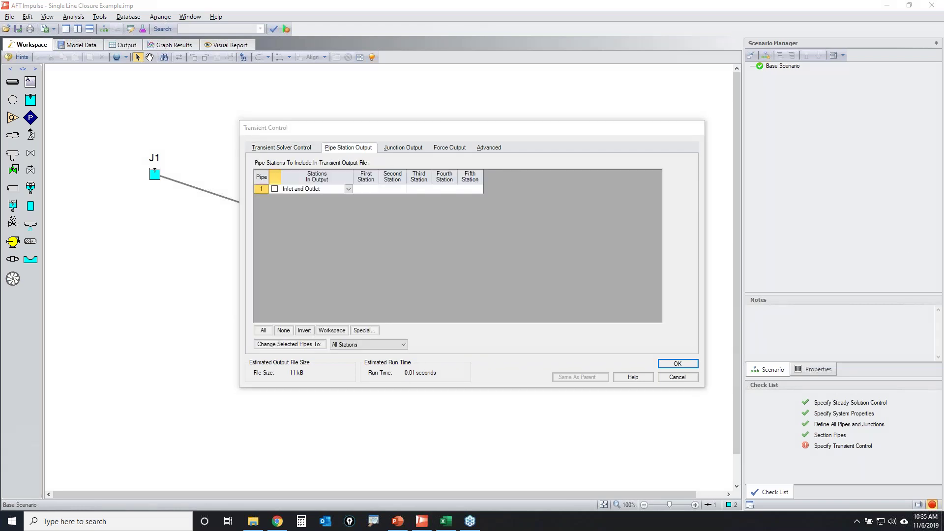
mouse_move(347, 172)
left_mouse_down()
mouse_move(296, 167)
mouse_move(286, 180)
mouse_move(350, 172)
left_mouse_up()
mouse_move(275, 198)
left_mouse_down()
mouse_move(340, 198)
mouse_move(257, 197)
left_mouse_up()
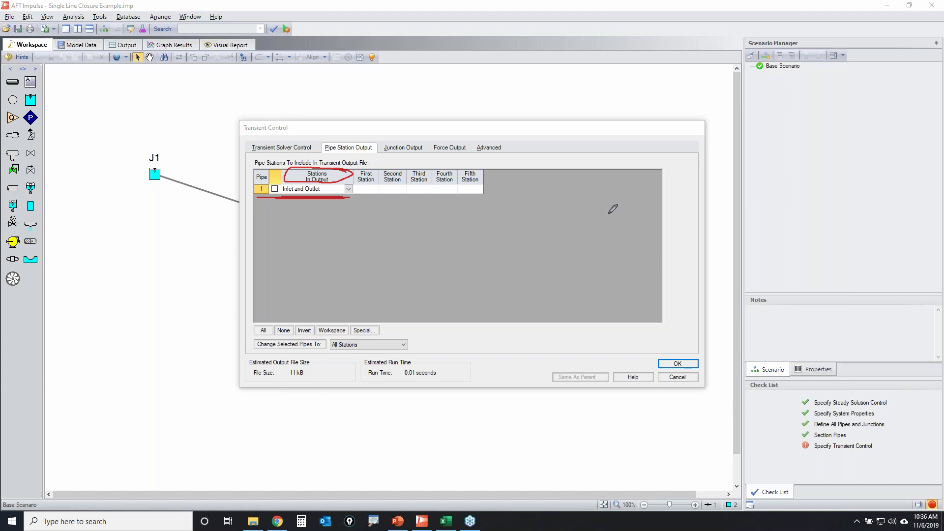
left_click_drag(191, 178, 191, 199)
mouse_move(210, 183)
left_mouse_down()
mouse_move(219, 210)
mouse_move(311, 243)
left_mouse_up()
mouse_move(330, 227)
left_mouse_down()
mouse_move(342, 253)
mouse_move(461, 276)
left_mouse_up()
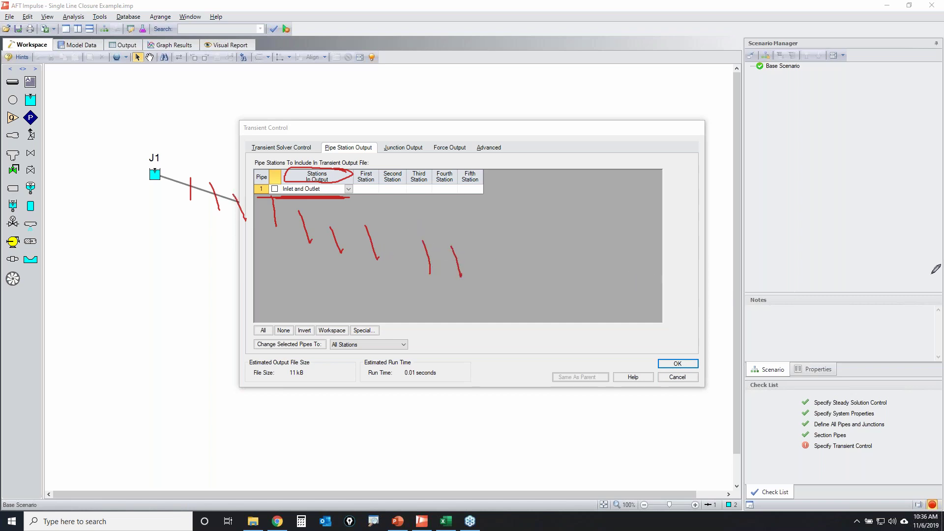
key("Escape")
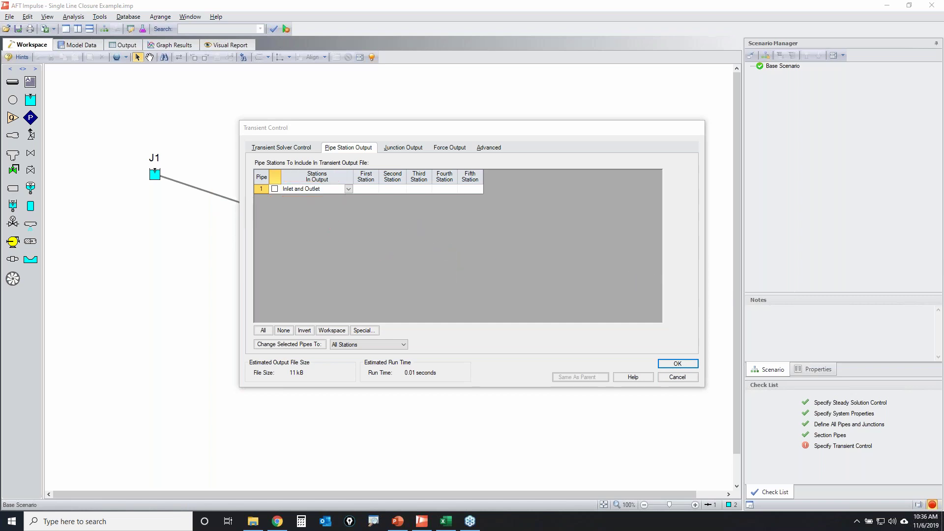
- Set pipe 1's Stations In Output to All Stations and accept the transient control settings
left_click(353, 189)
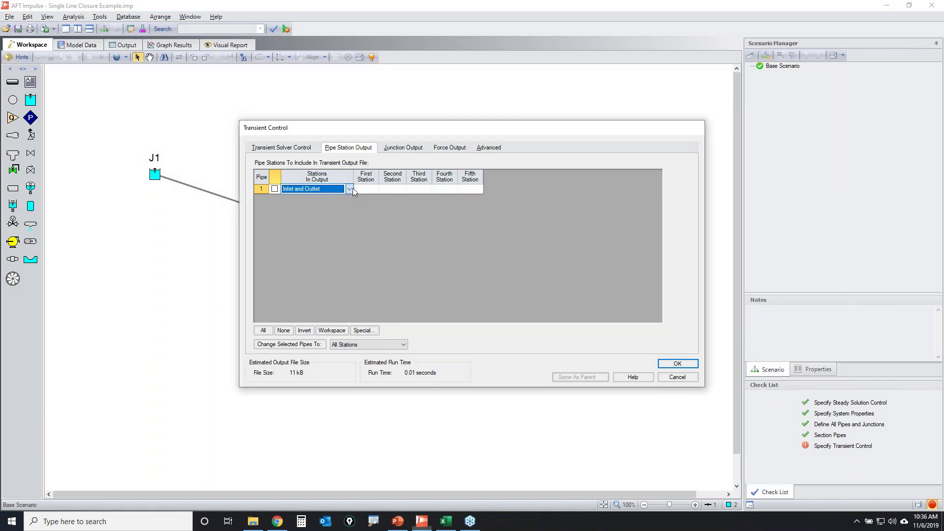
left_click(349, 189)
left_click(327, 201)
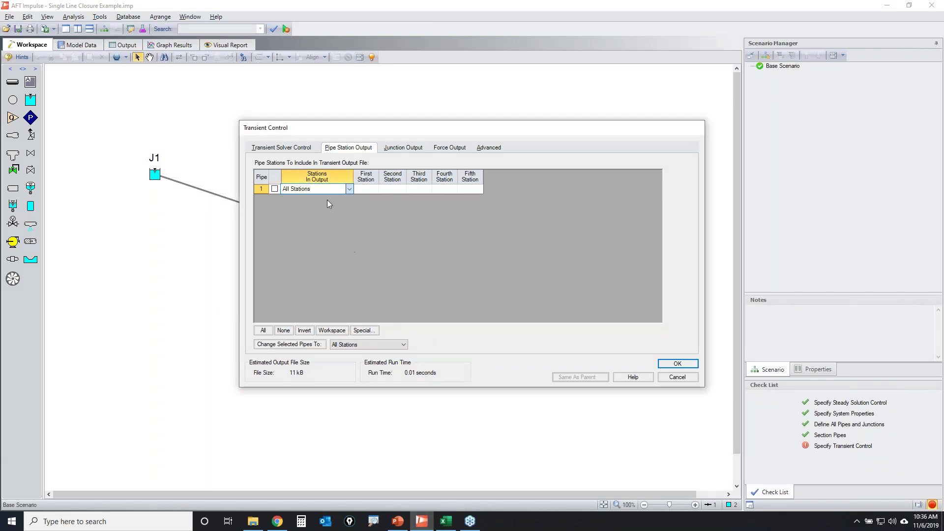
left_click(350, 190)
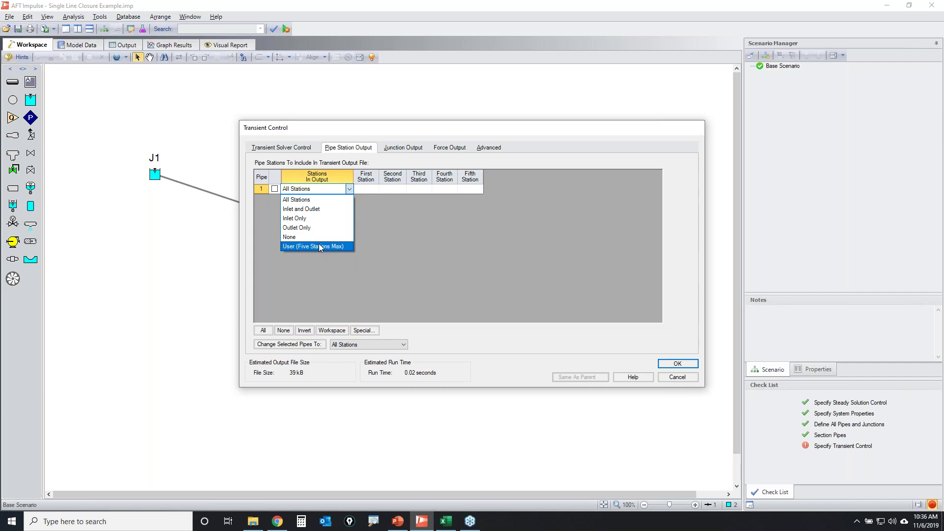
left_click(425, 238)
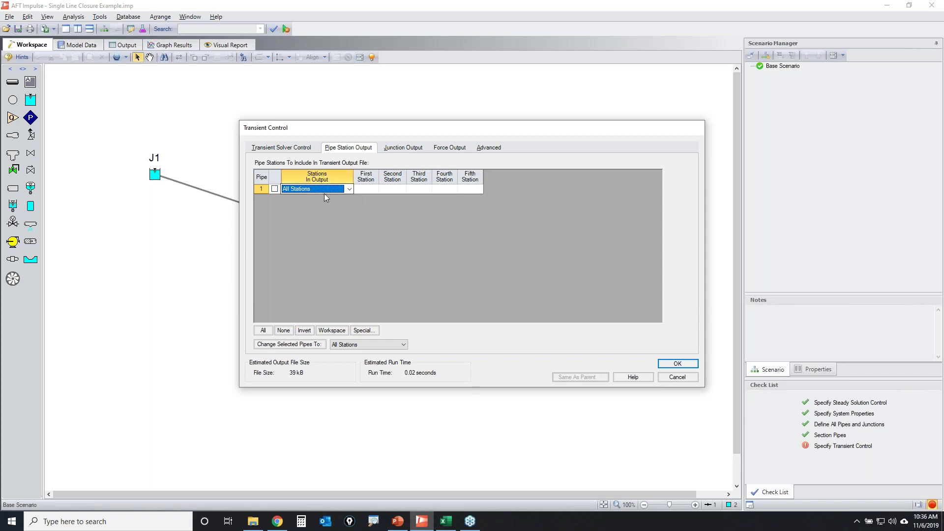
left_click(286, 150)
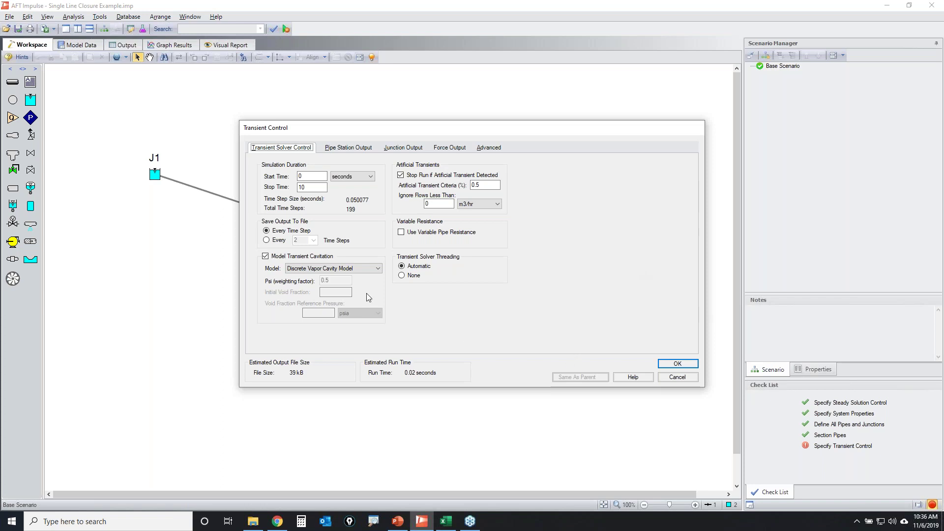
left_click(677, 365)
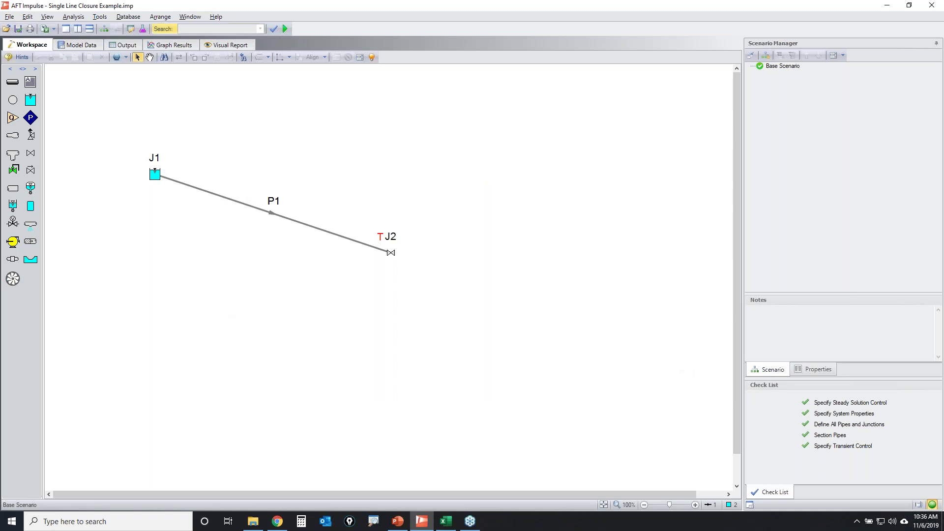
- Run the transient simulation, note the 854.4 psia maximum stagnation pressure, and return to the workspace
left_click(287, 30)
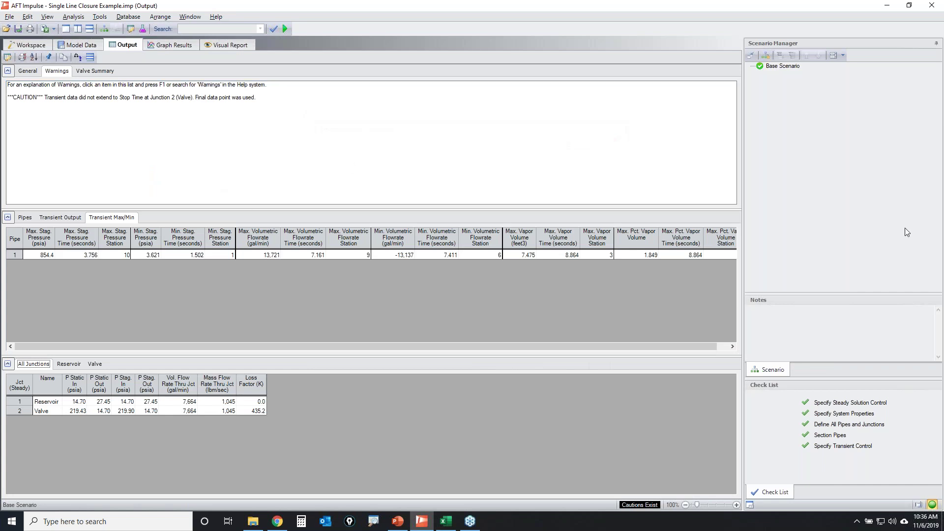
key("ctrl+2")
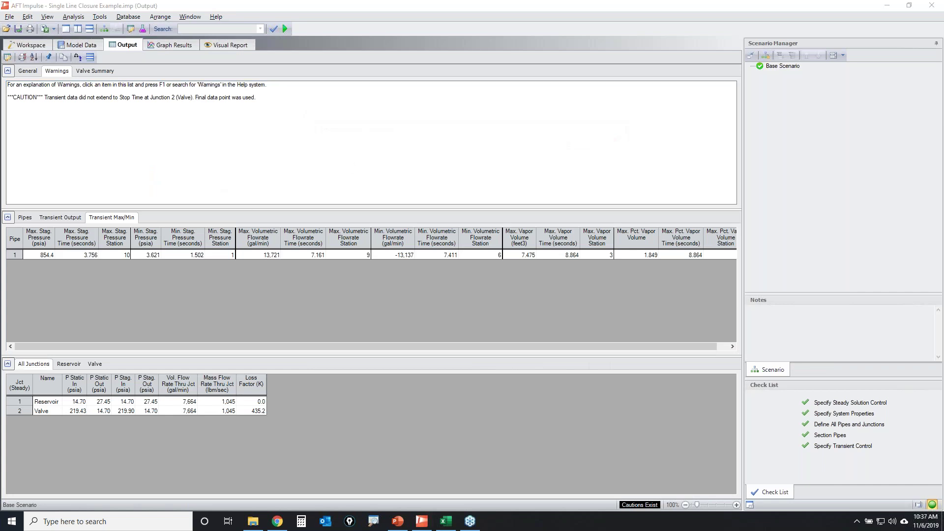
mouse_move(16, 266)
left_mouse_down()
mouse_move(55, 263)
mouse_move(57, 240)
mouse_move(25, 220)
mouse_move(10, 271)
mouse_move(45, 263)
left_mouse_up()
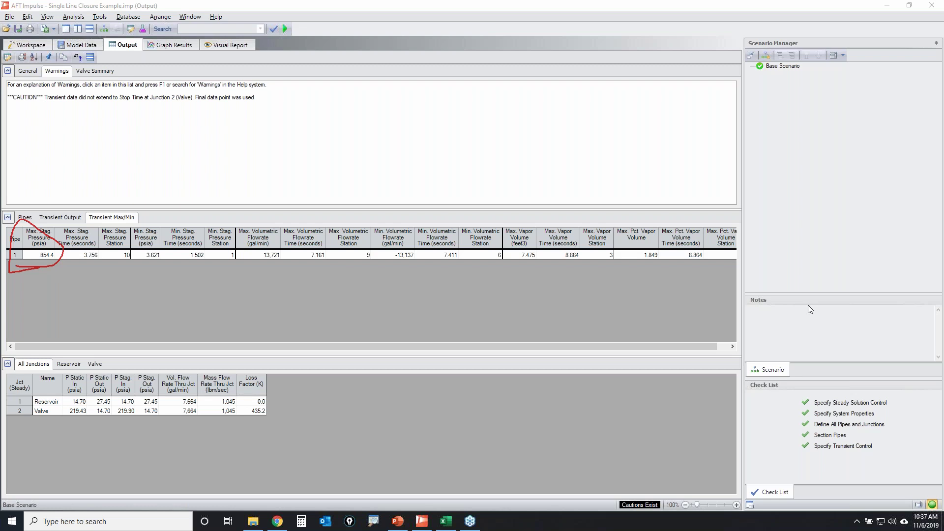
left_click(22, 44)
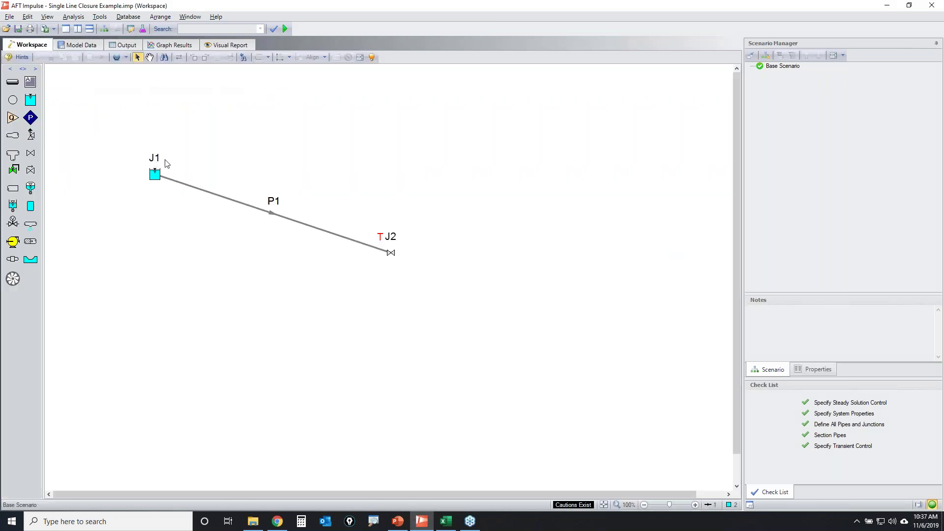
- Graph Pressure Static vs. time at P1's outlet from valve J2's connected-pipe graph menu
right_click(392, 256)
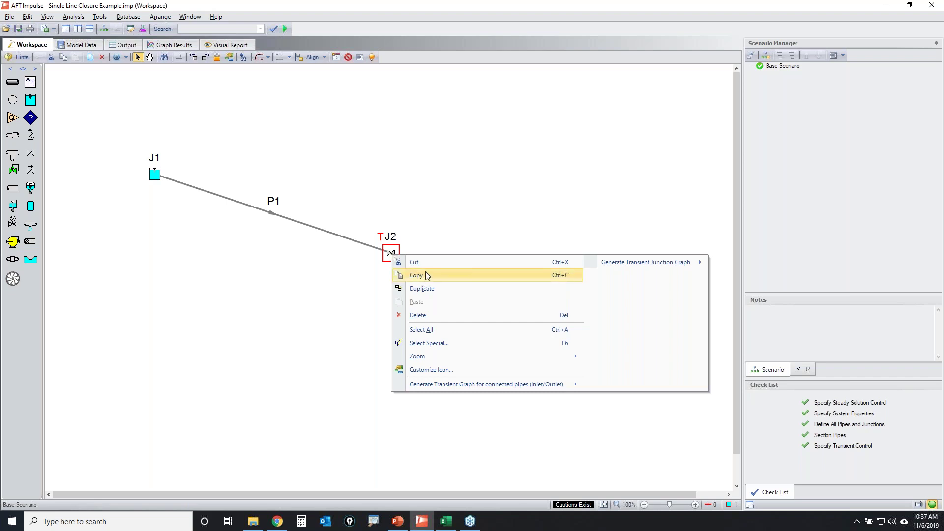
mouse_move(442, 389)
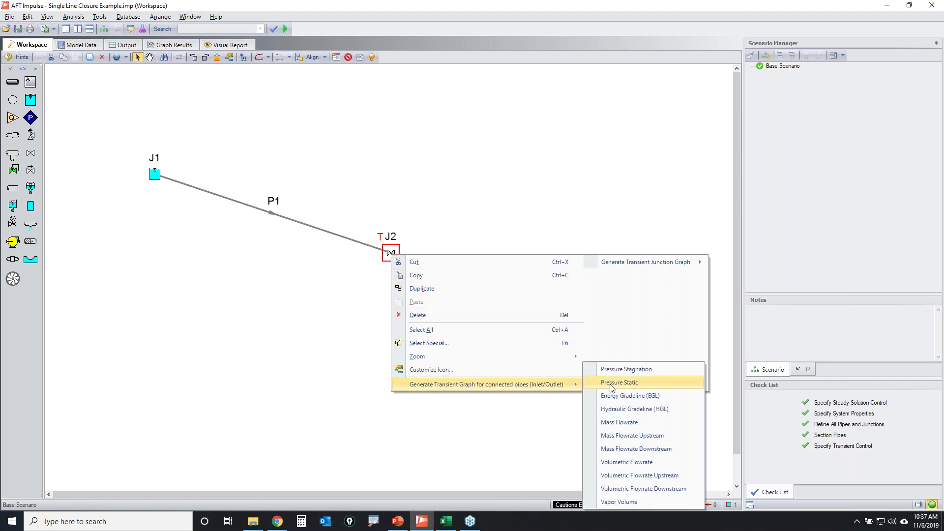
left_click(643, 383)
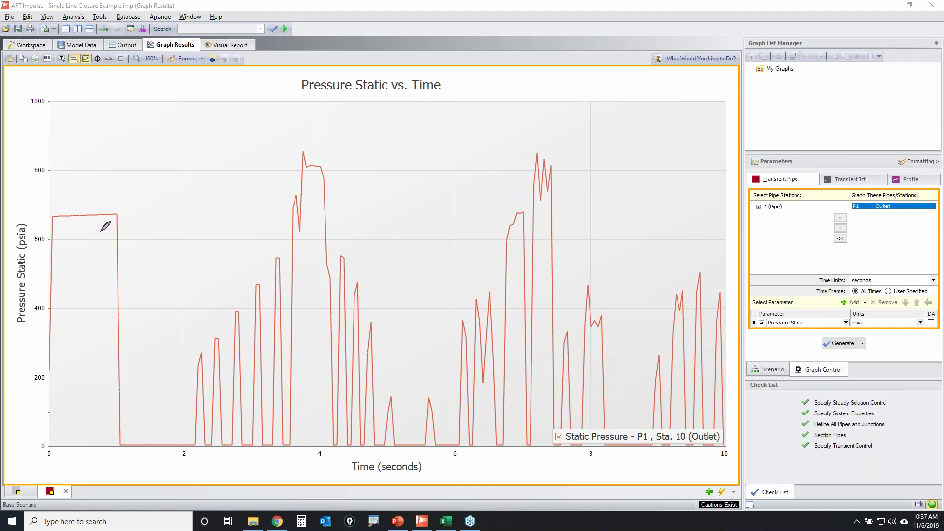
- Turn on the crosshair read-out and read values at the start of the pressure plateau
left_click_drag(50, 215, 53, 216)
key("Escape")
left_click(97, 58)
mouse_move(53, 183)
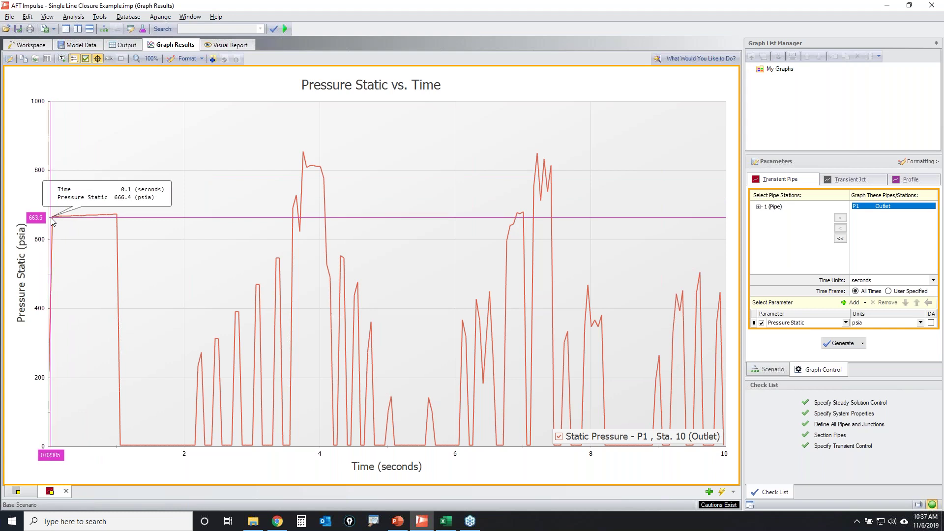
mouse_move(65, 220)
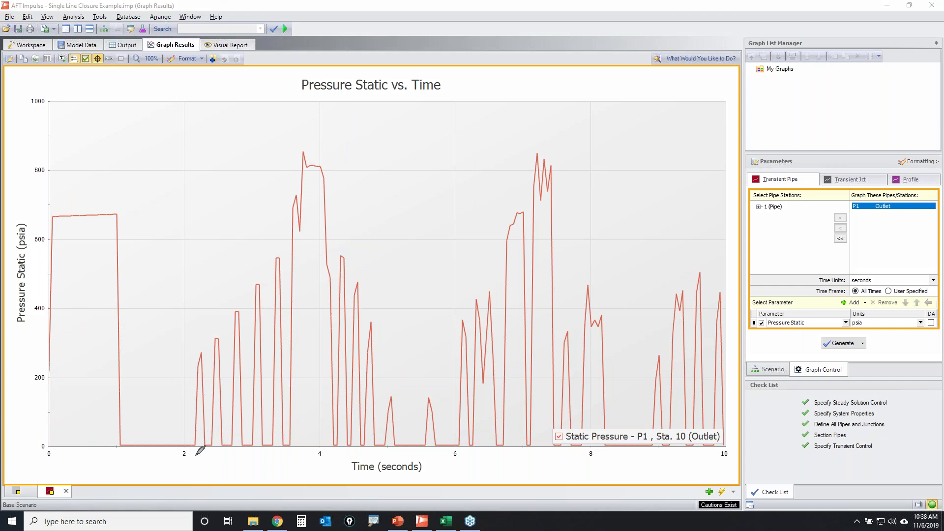
- Mark the pressure spikes near 2.2 and 2.4 s and the peaks near 3.8 and 7.2 s
left_click_drag(200, 335, 202, 357)
left_click_drag(205, 427, 207, 439)
mouse_move(217, 314)
left_mouse_down()
mouse_move(217, 337)
mouse_move(227, 326)
left_mouse_up()
left_click(448, 260)
mouse_move(268, 152)
left_mouse_down()
mouse_move(289, 144)
mouse_move(249, 157)
mouse_move(356, 129)
left_mouse_up()
mouse_move(537, 144)
left_mouse_down()
mouse_move(575, 204)
mouse_move(515, 152)
mouse_move(570, 144)
left_mouse_up()
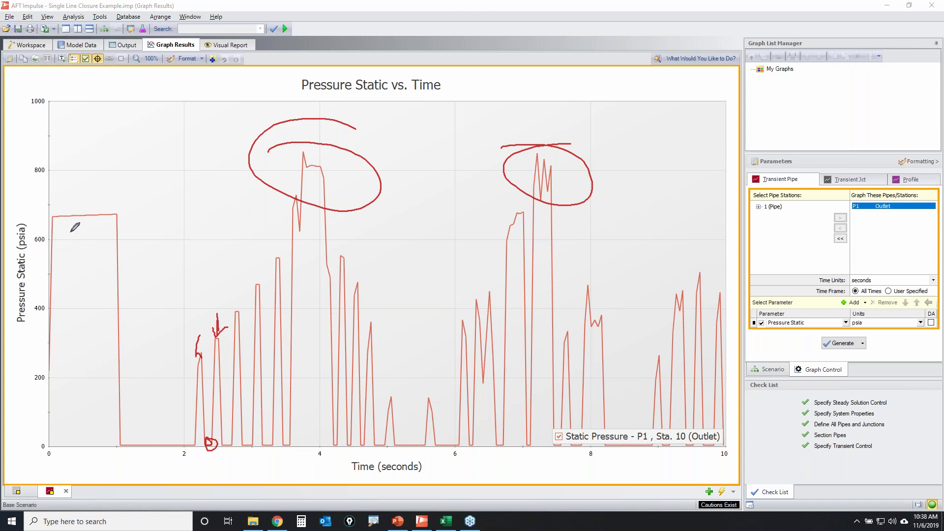
left_click_drag(51, 216, 66, 217)
key("Escape")
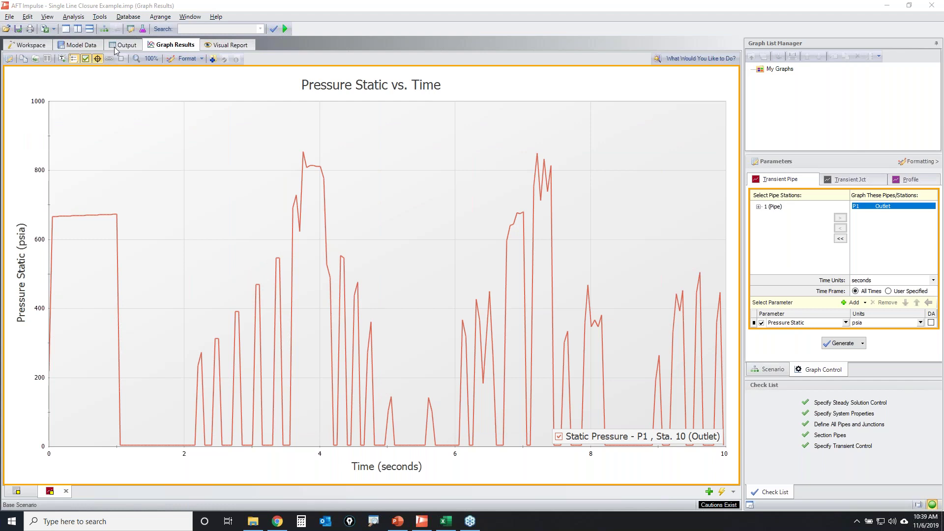
left_click(229, 48)
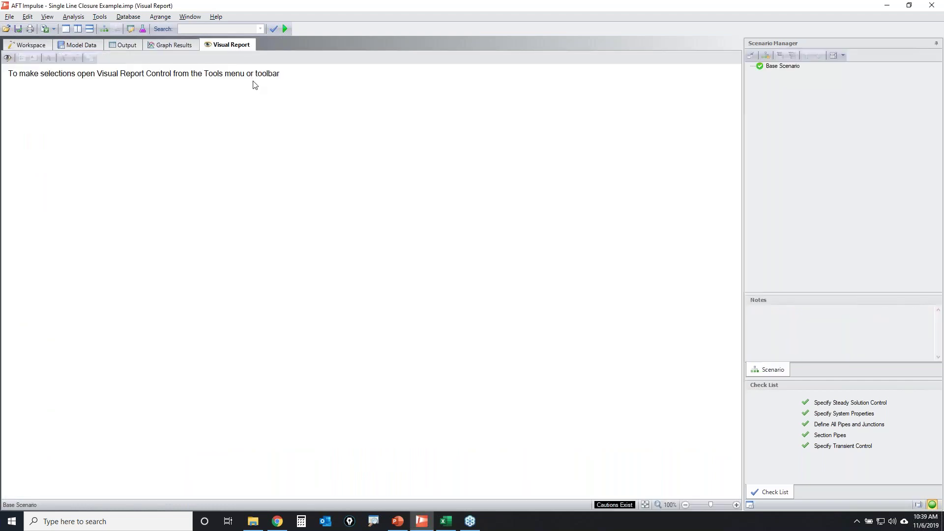
- Animate P1 static pressure in psia in the Visual Report, moving the legend and time label mid-canvas
left_click(8, 57)
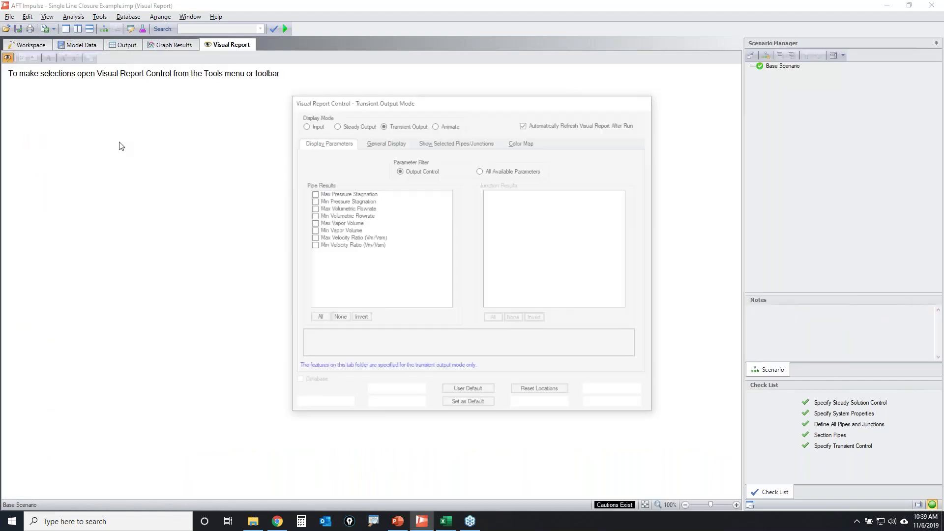
left_click(451, 125)
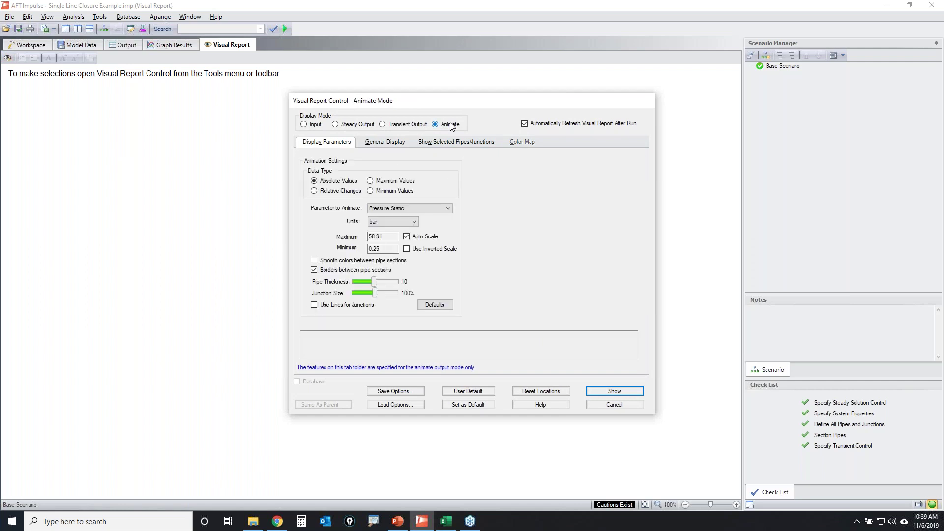
left_click(406, 218)
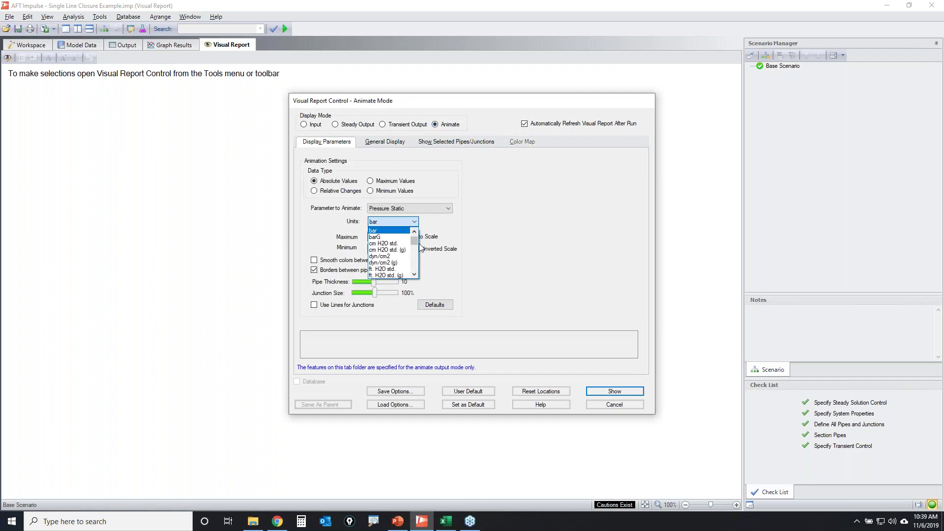
left_click_drag(415, 241, 418, 270)
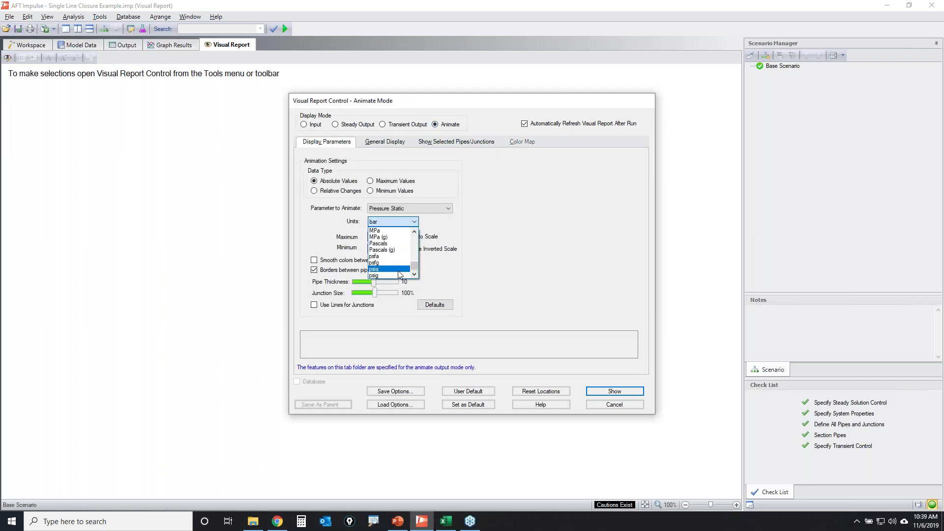
left_click(378, 269)
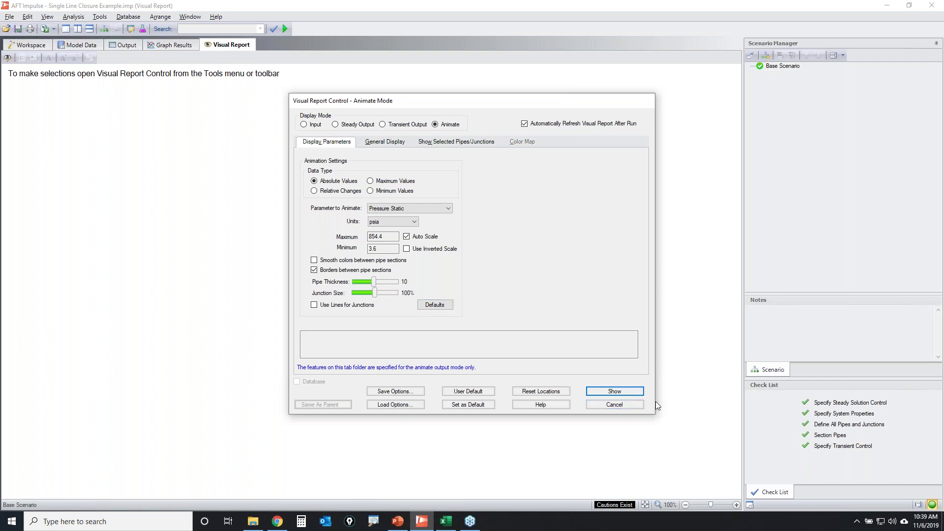
left_click(615, 391)
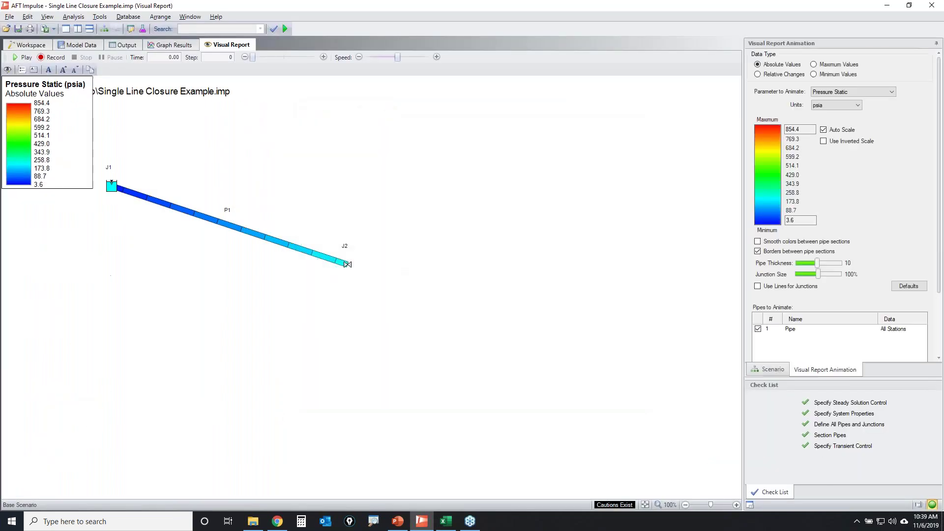
left_click_drag(58, 158, 445, 265)
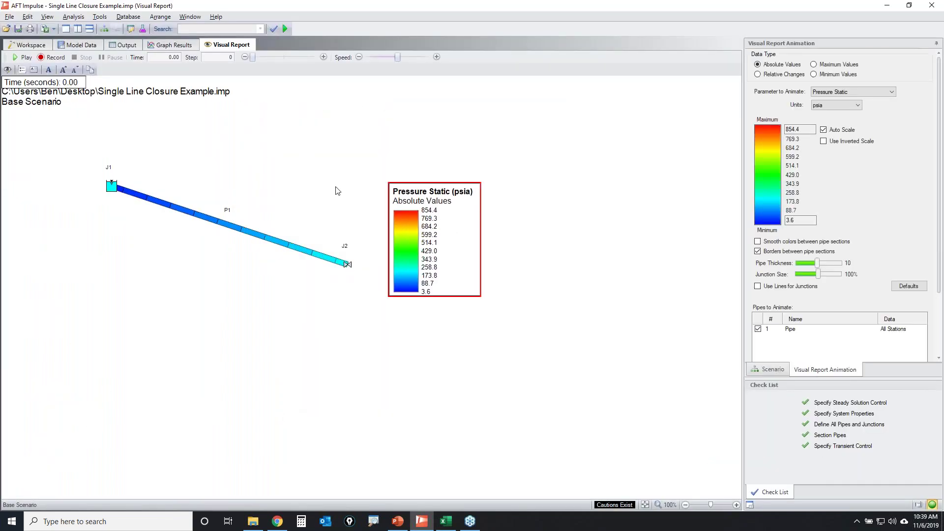
left_click_drag(74, 87, 246, 280)
- Hide the analysis title, input filename and scenario name in General Display options
left_click(7, 69)
left_click(385, 142)
left_click(313, 170)
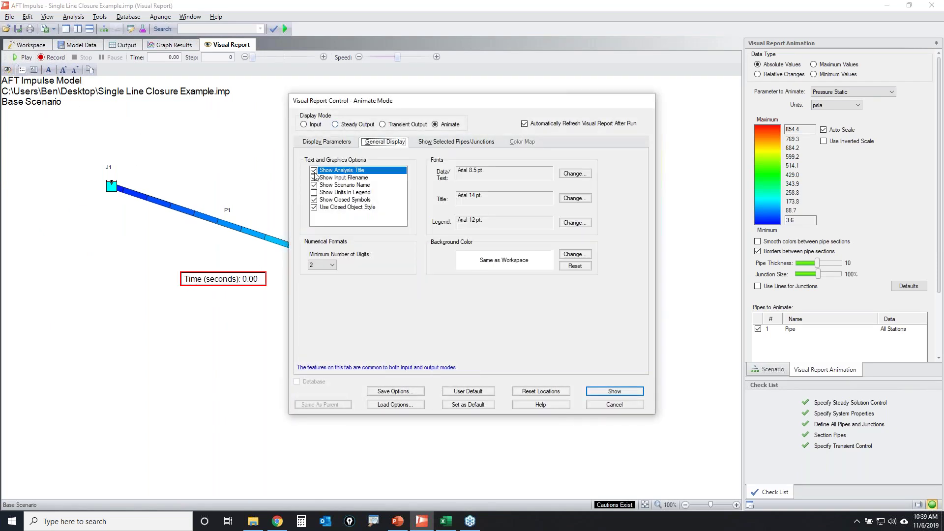
left_click(314, 177)
left_click(314, 185)
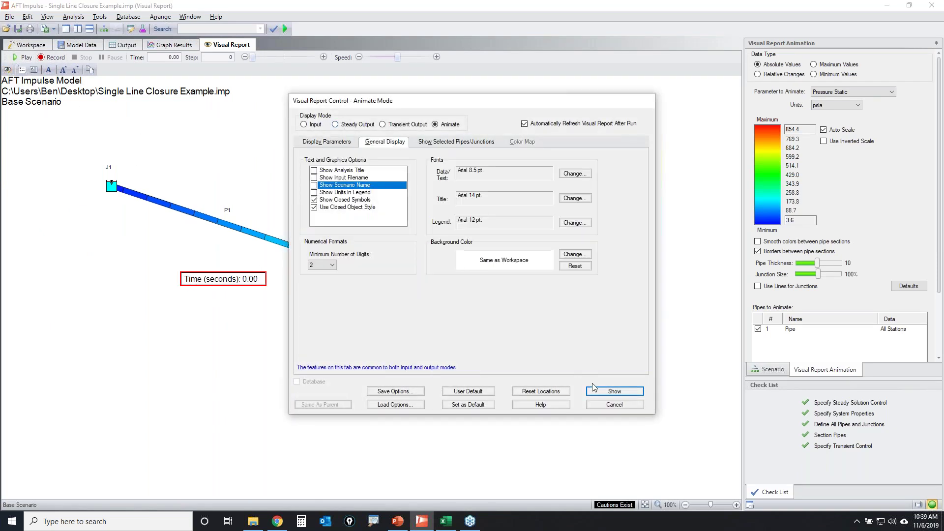
left_click(620, 392)
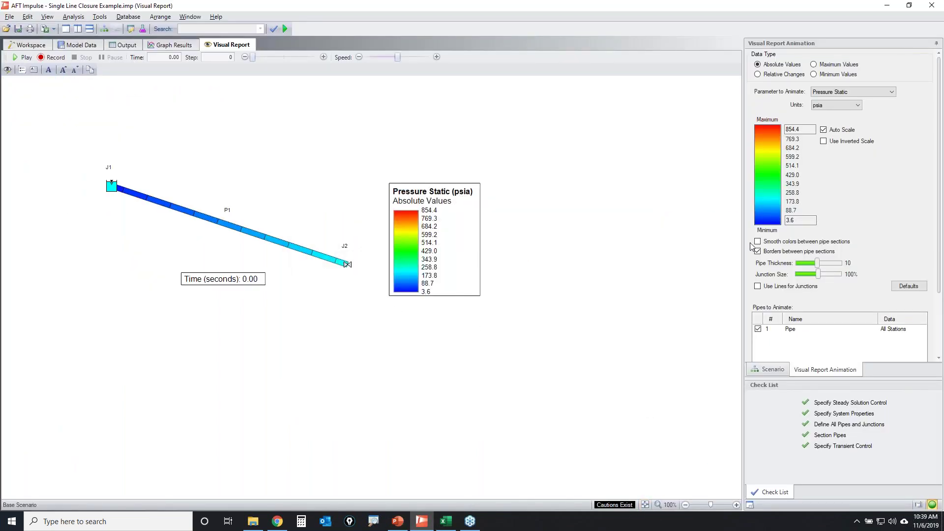
- Play and reset the pressure animation, marking J2, pipe P1 and J1 with annotations
left_click(25, 58)
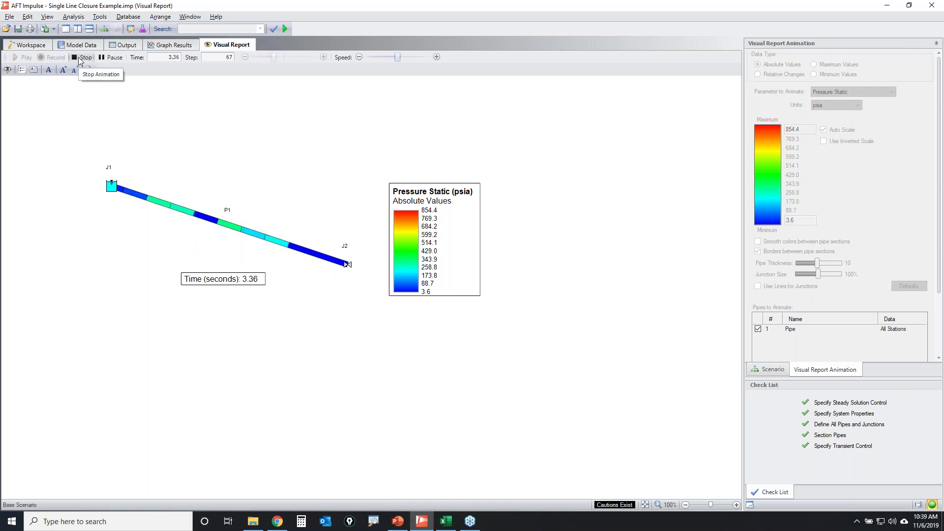
left_click(92, 60)
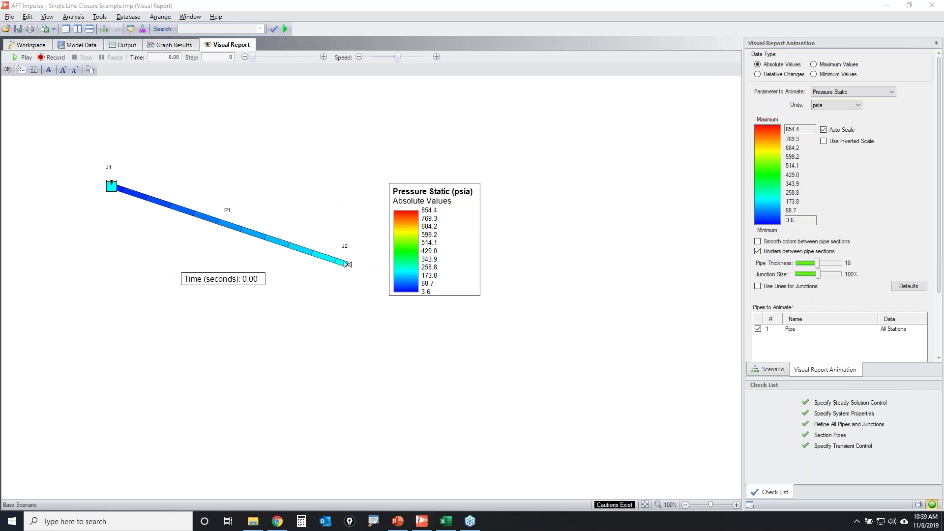
mouse_move(339, 272)
left_mouse_down()
mouse_move(369, 273)
mouse_move(349, 271)
left_mouse_up()
left_click_drag(352, 245, 257, 206)
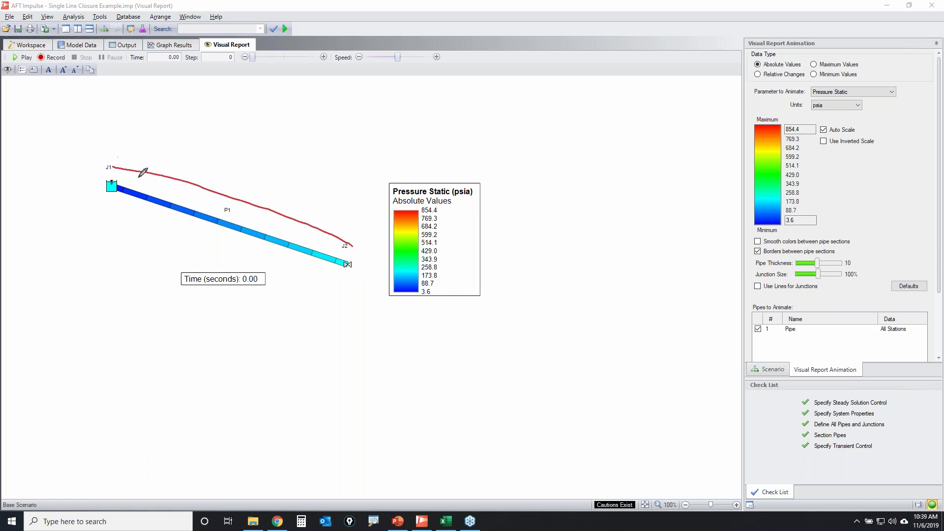
mouse_move(117, 182)
left_mouse_down()
mouse_move(218, 247)
mouse_move(348, 287)
left_mouse_up()
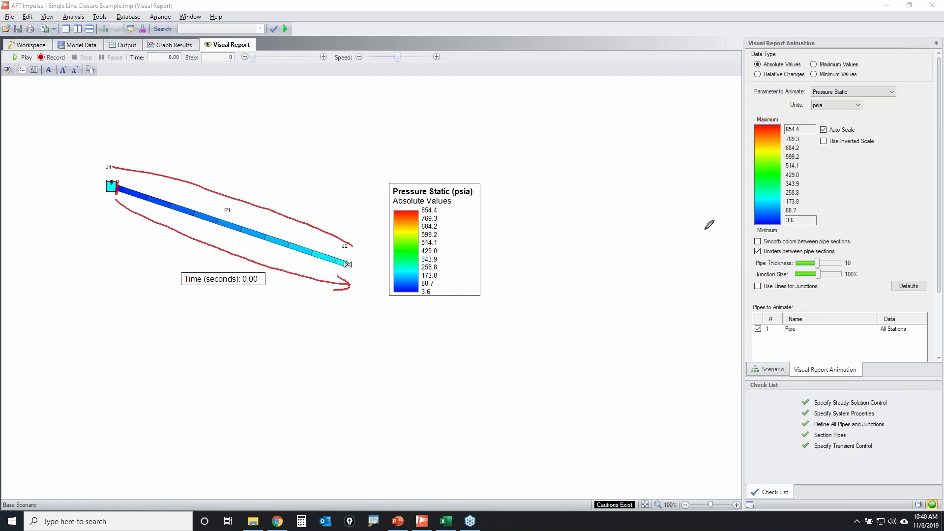
key("Escape")
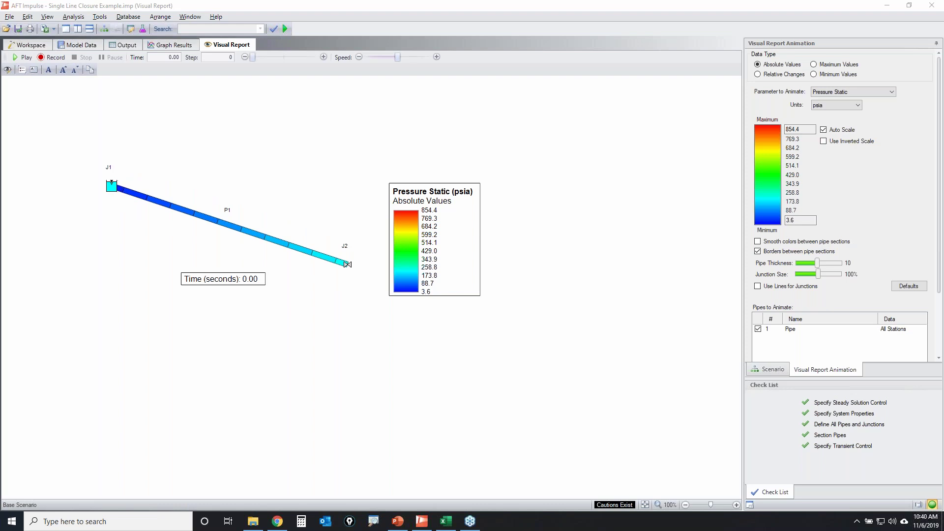
- Step the pressure animation forward to 0.25 seconds
left_click(324, 58)
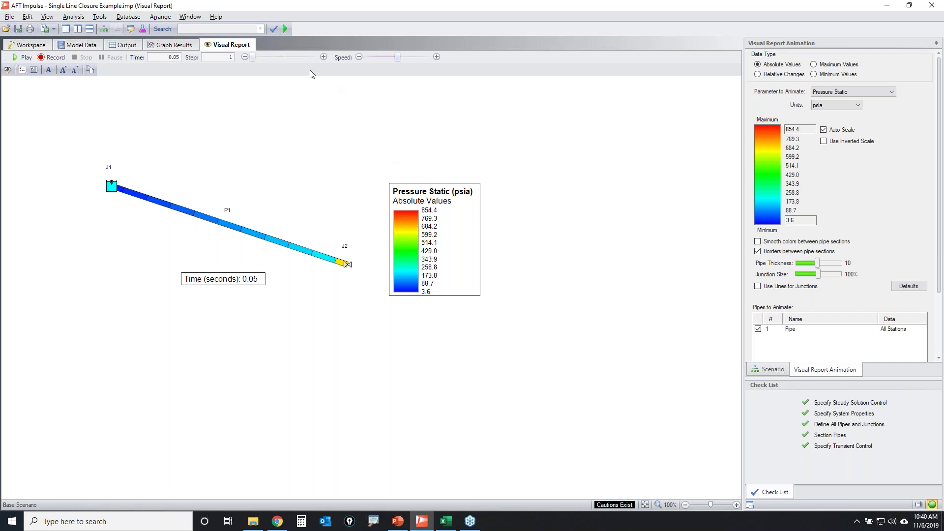
left_click(324, 57)
left_click(324, 57)
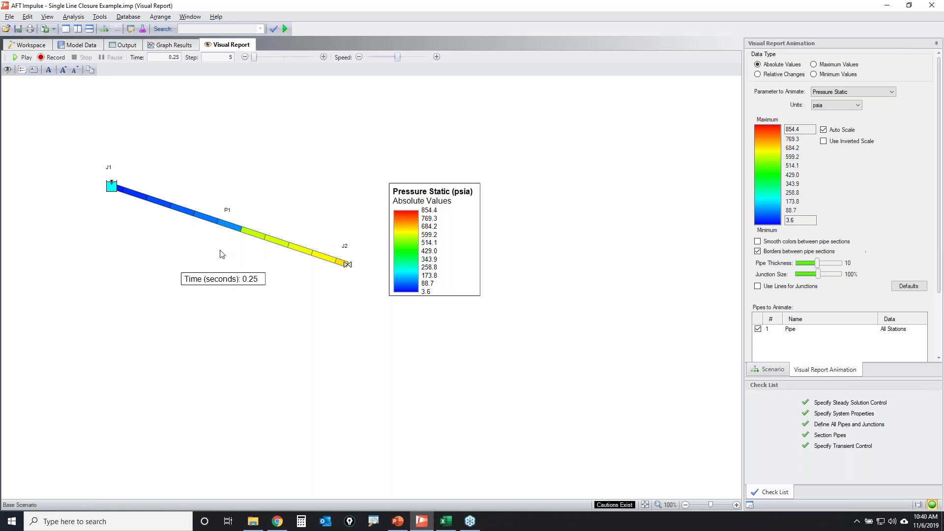
scroll(231, 248, "up", 3)
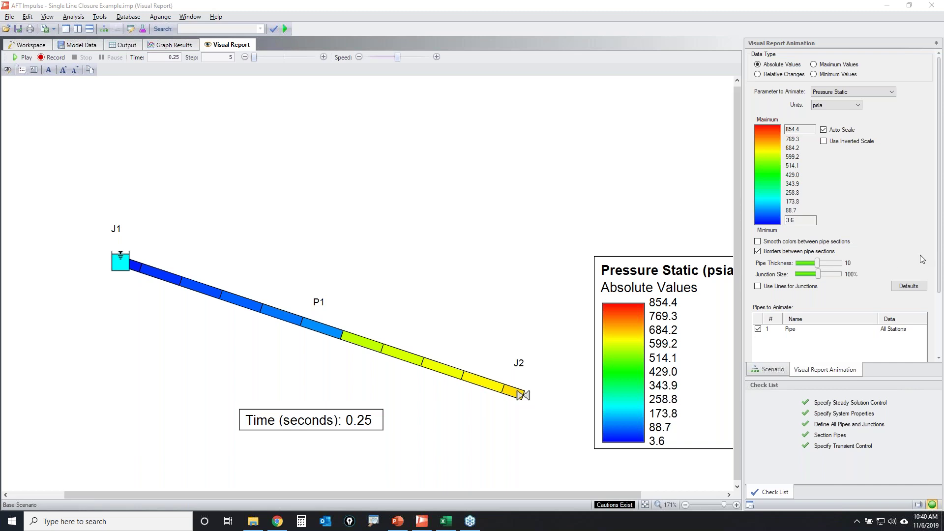
- Step the P1 pressure animation forward from about 1.05 s to 3.66 seconds
mouse_move(144, 262)
left_mouse_down()
mouse_move(225, 296)
mouse_move(218, 307)
mouse_move(250, 324)
mouse_move(254, 292)
mouse_move(219, 296)
mouse_move(238, 315)
mouse_move(257, 306)
left_mouse_up()
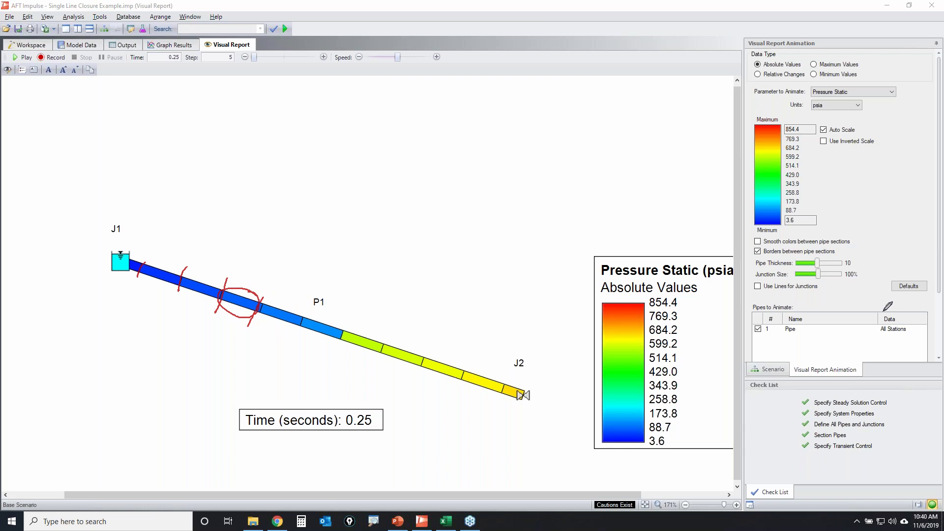
key("Escape")
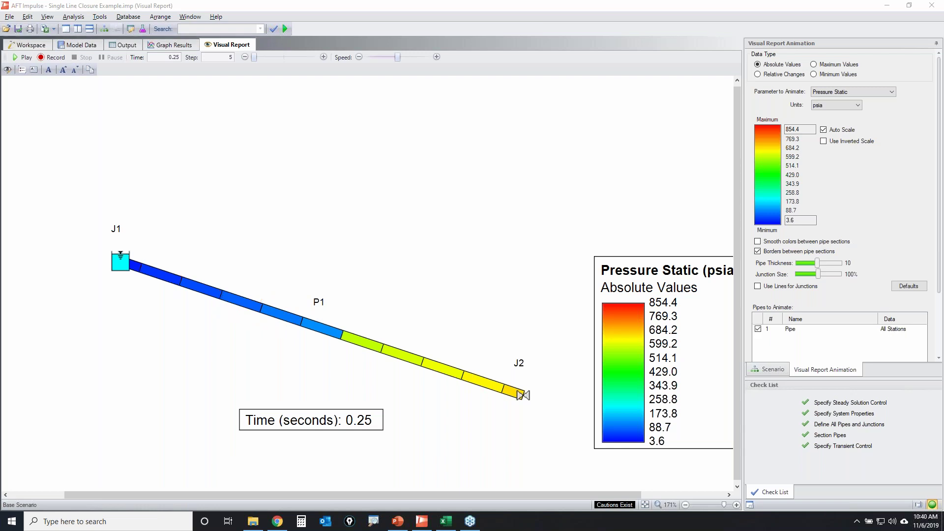
left_click(324, 57)
left_click(323, 57)
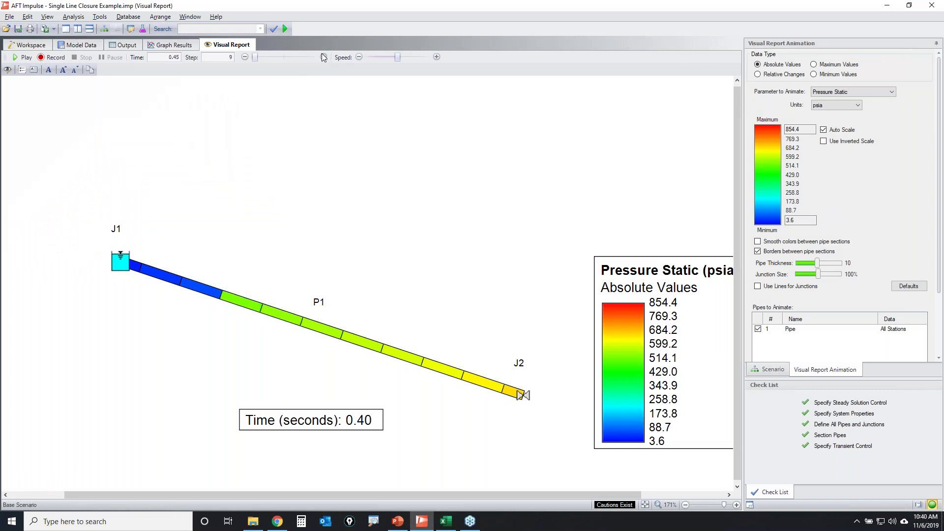
left_click(324, 58)
left_click(324, 57)
left_click(323, 57)
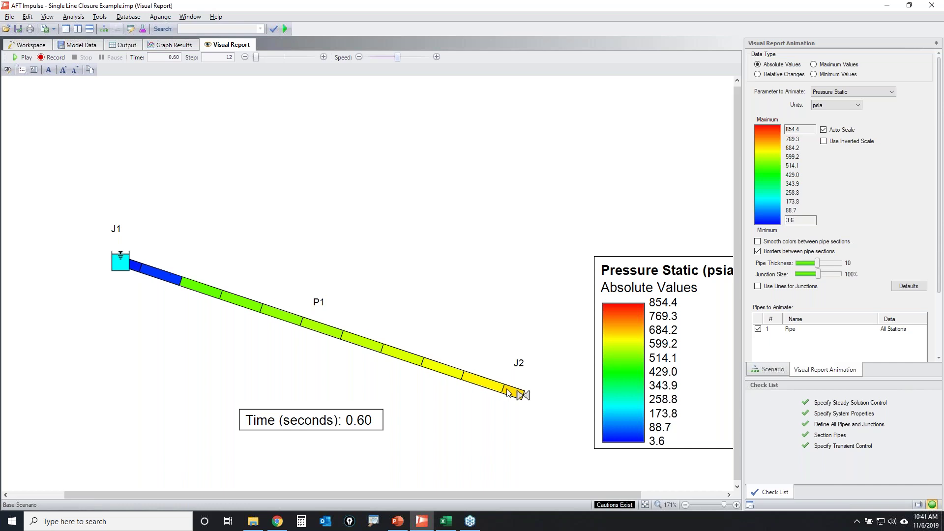
left_click(324, 58)
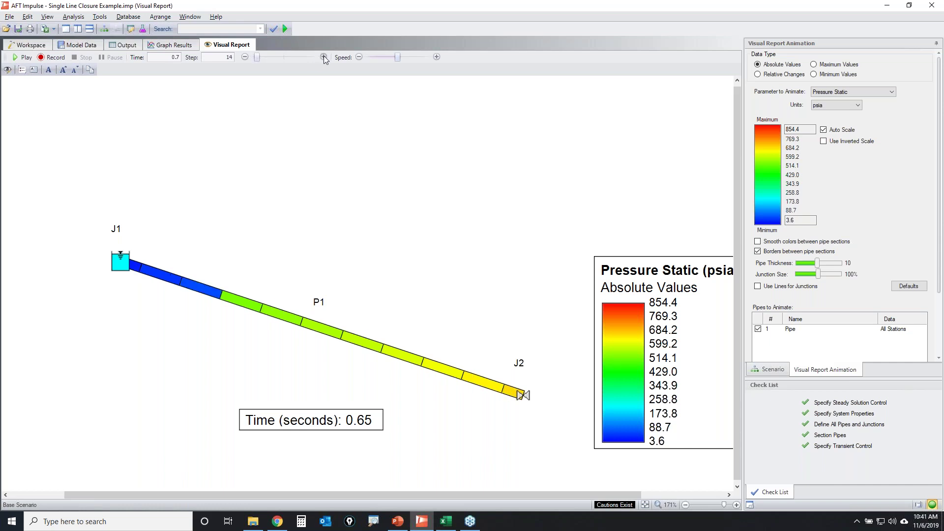
left_click(324, 57)
left_click(324, 58)
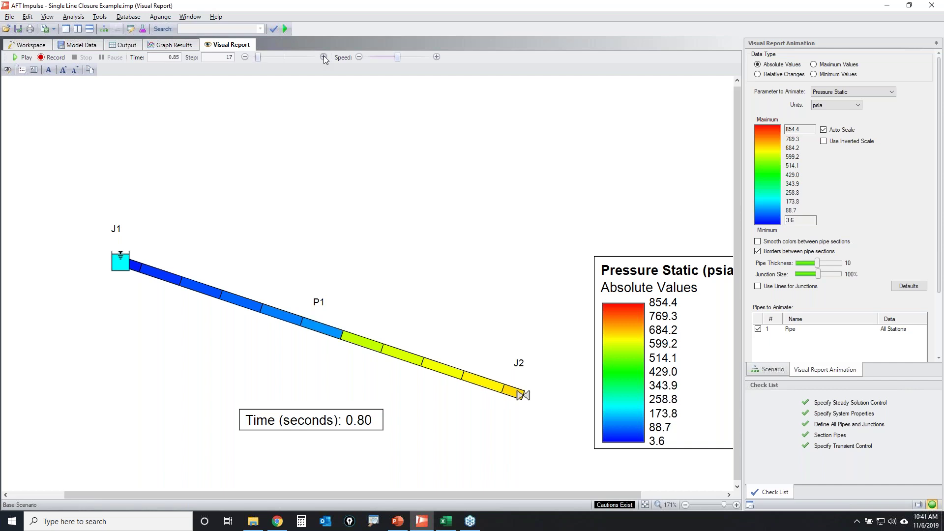
left_click(324, 57)
left_click(324, 57)
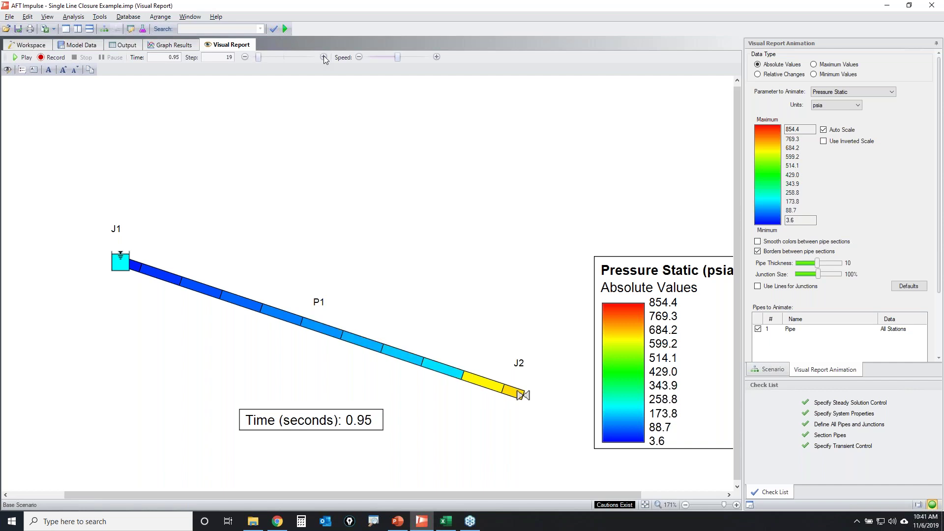
left_click(324, 58)
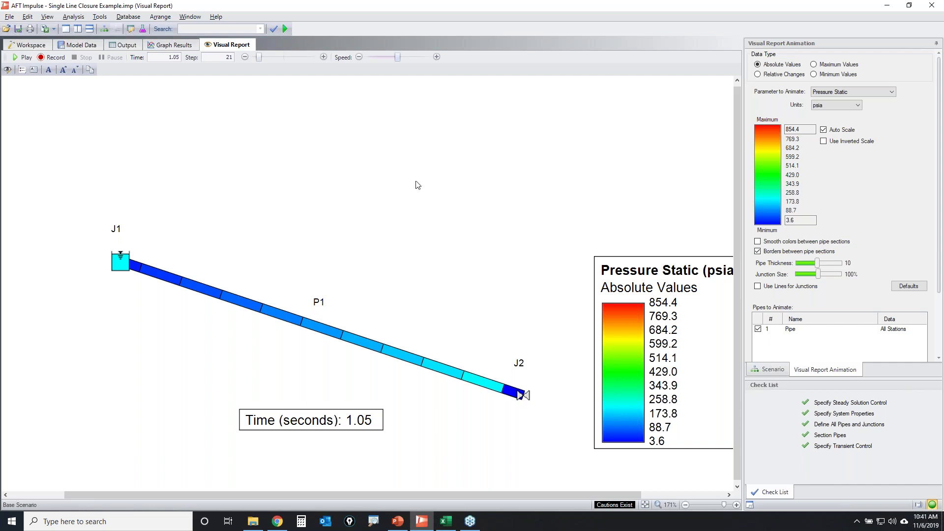
left_click(324, 57)
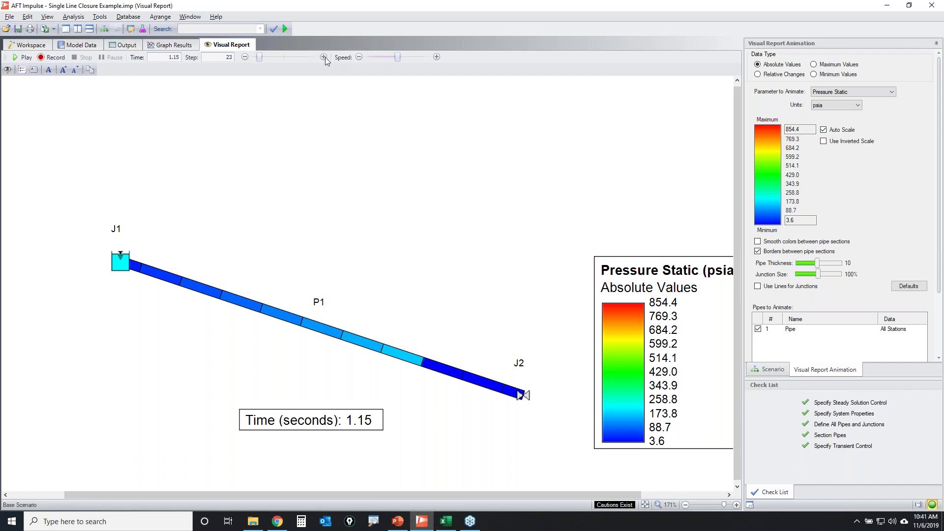
left_click(324, 58)
left_click(325, 57)
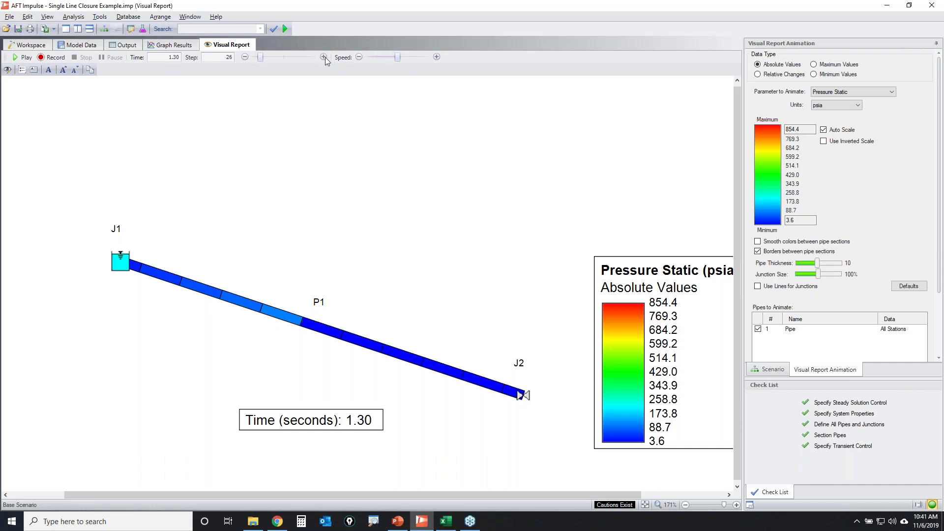
left_click(324, 58)
left_click(324, 58)
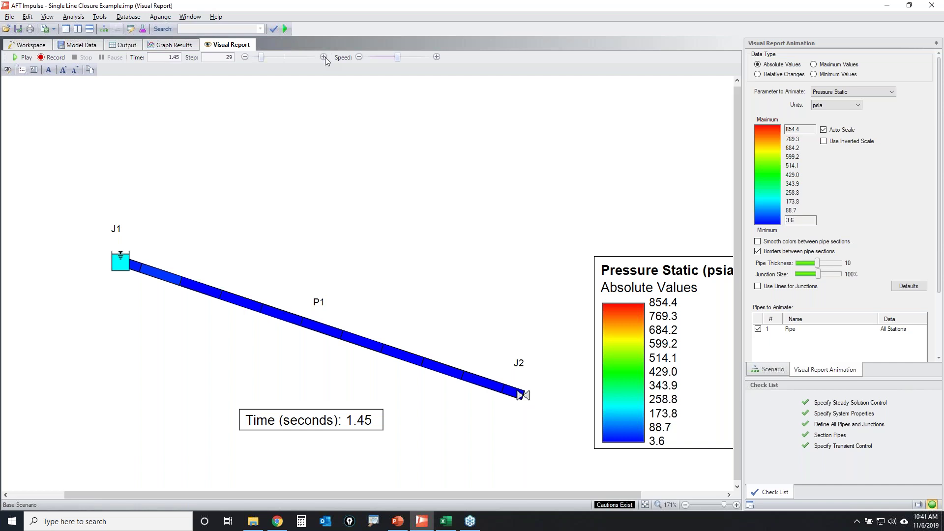
left_click(324, 58)
left_click(324, 58)
left_click(324, 57)
left_click(324, 58)
left_click(324, 57)
left_click(325, 57)
left_click(325, 57)
left_click(325, 58)
left_click(325, 58)
left_click(325, 58)
left_click(325, 58)
left_click(325, 58)
left_click(324, 57)
left_click(324, 58)
left_click(324, 58)
left_click(325, 57)
left_click(325, 58)
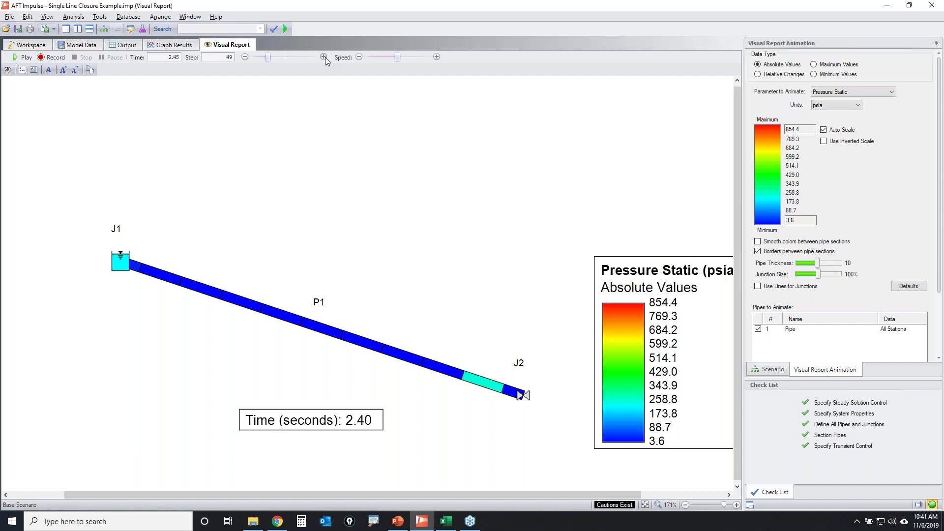
left_click(324, 58)
left_click(324, 57)
left_click(324, 57)
left_click(324, 57)
left_click(324, 58)
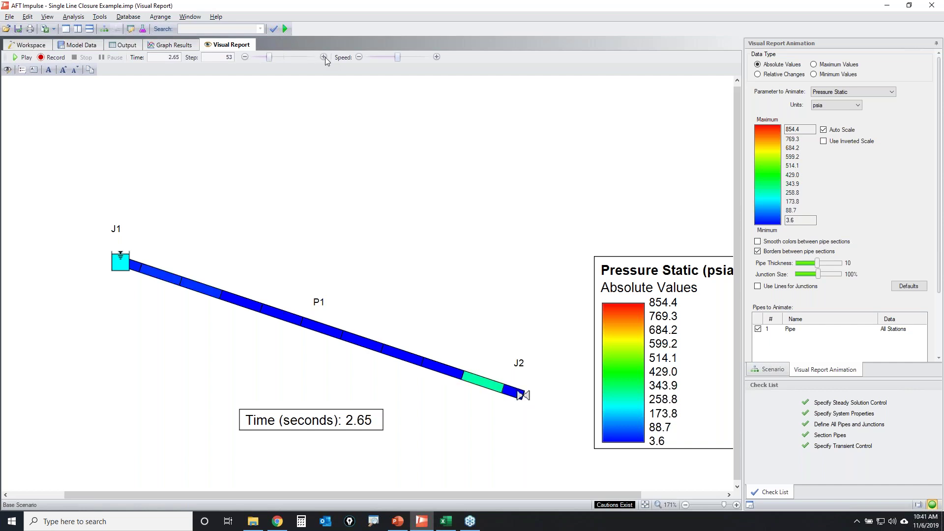
left_click(325, 58)
left_click(325, 57)
left_click(325, 57)
left_click(324, 58)
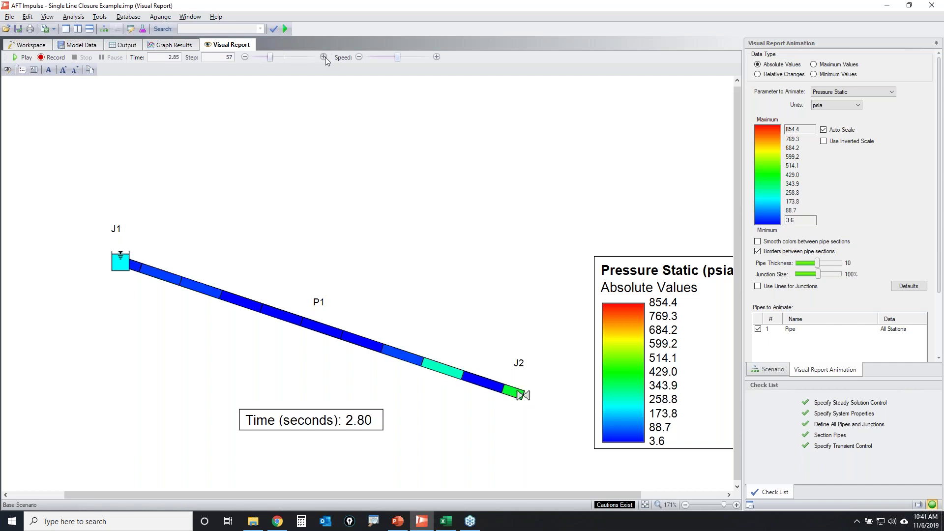
left_click(324, 57)
left_click(325, 58)
left_click(325, 58)
left_click(325, 58)
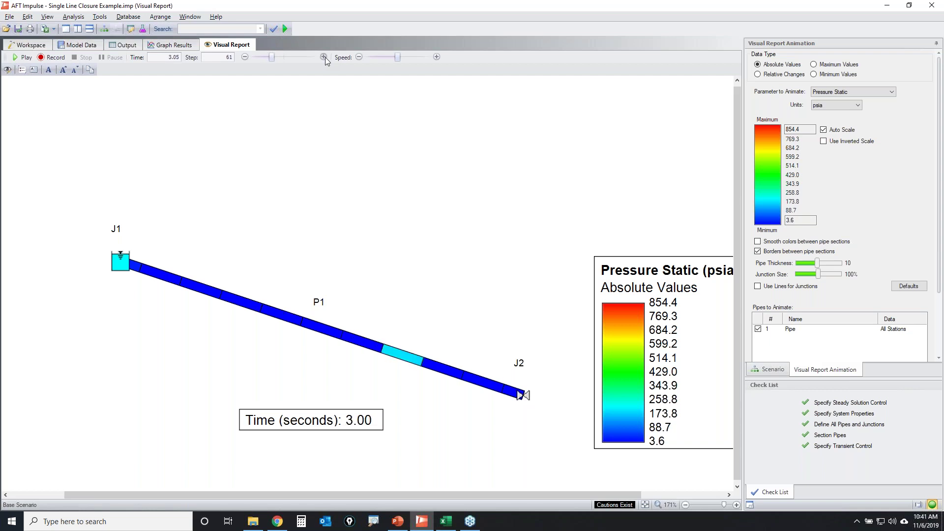
left_click(325, 58)
left_click(325, 57)
left_click(324, 57)
left_click(325, 58)
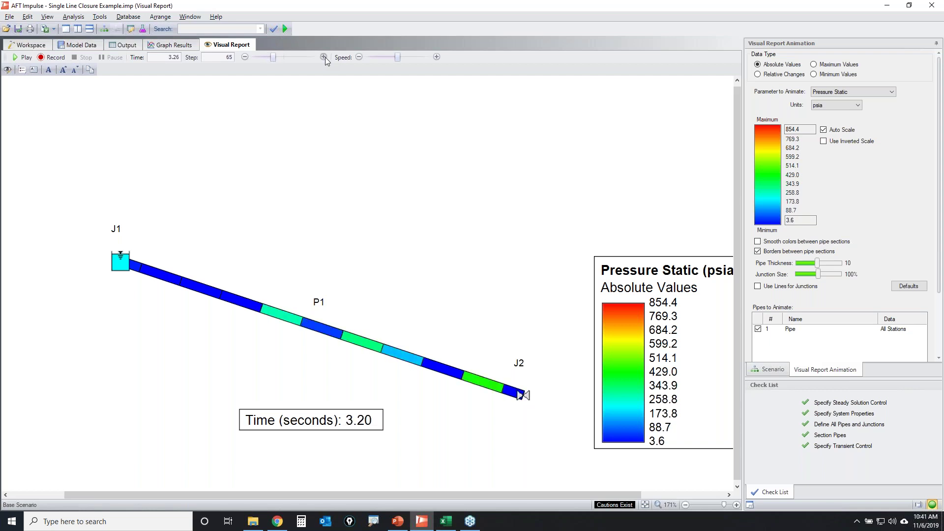
left_click(324, 57)
left_click(324, 57)
left_click(324, 58)
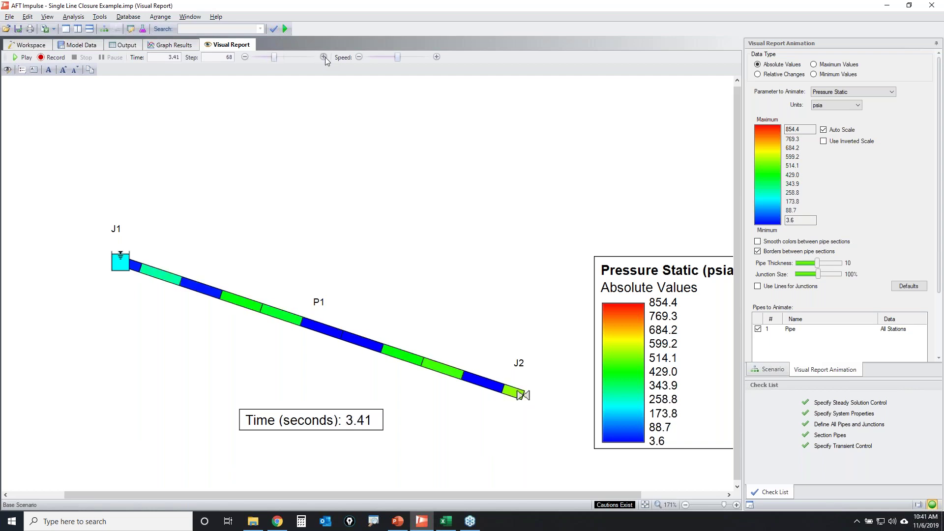
left_click(324, 57)
left_click(324, 58)
left_click(324, 58)
left_click(325, 58)
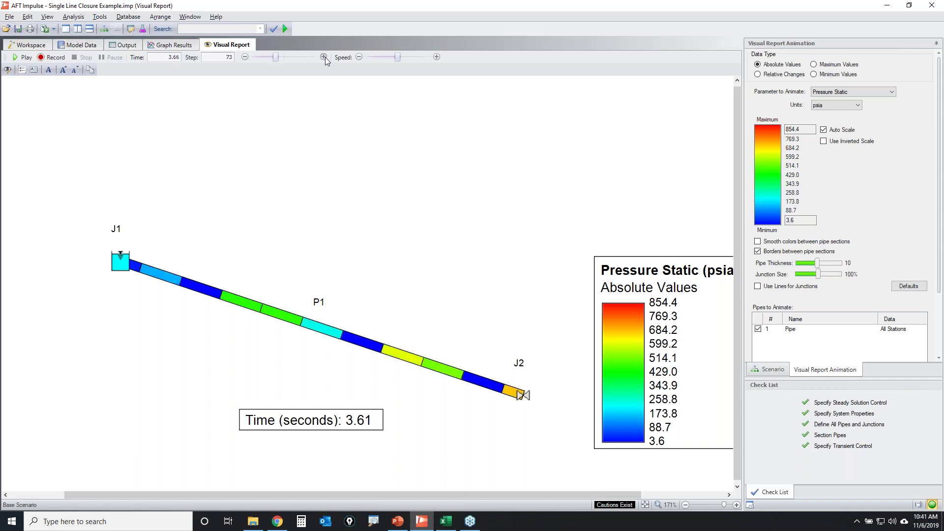
left_click(325, 58)
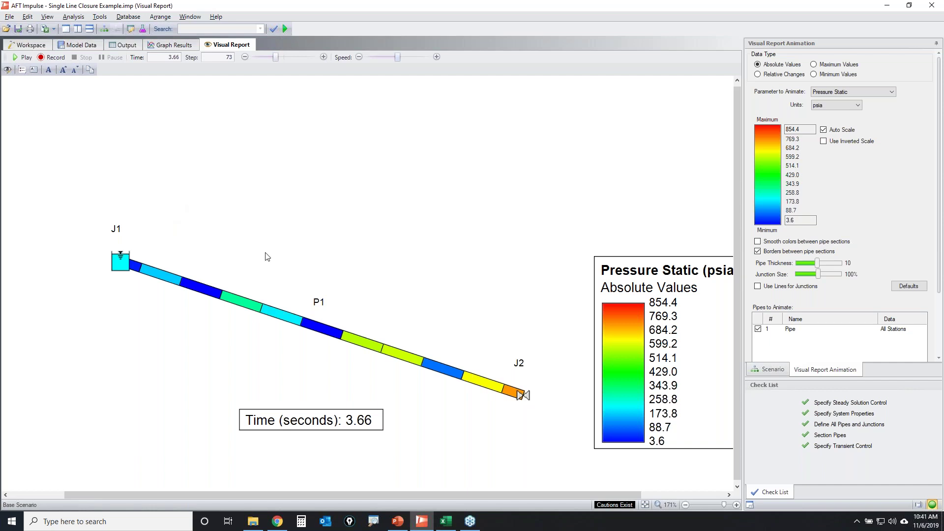
left_click(175, 47)
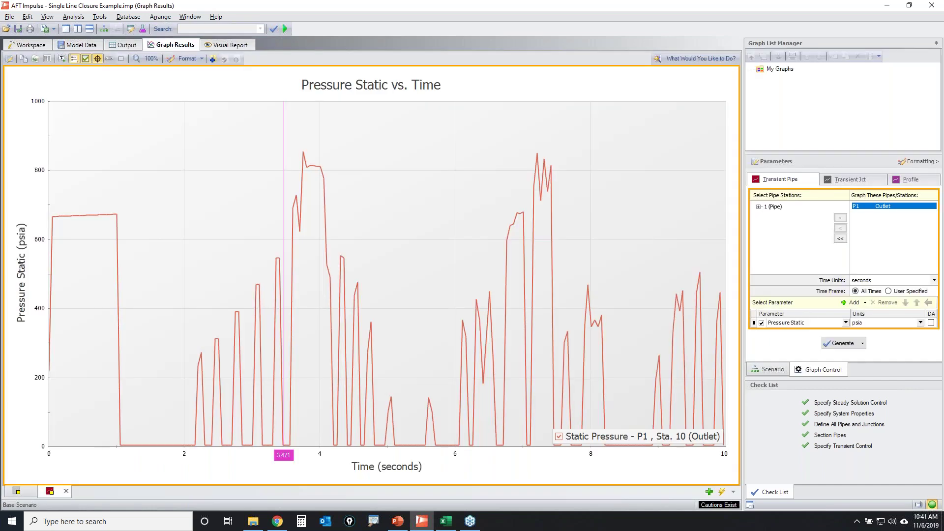
- Create a new Pipe 1 pressure profile graph animated using Output, then open Transient Control
left_click(709, 491)
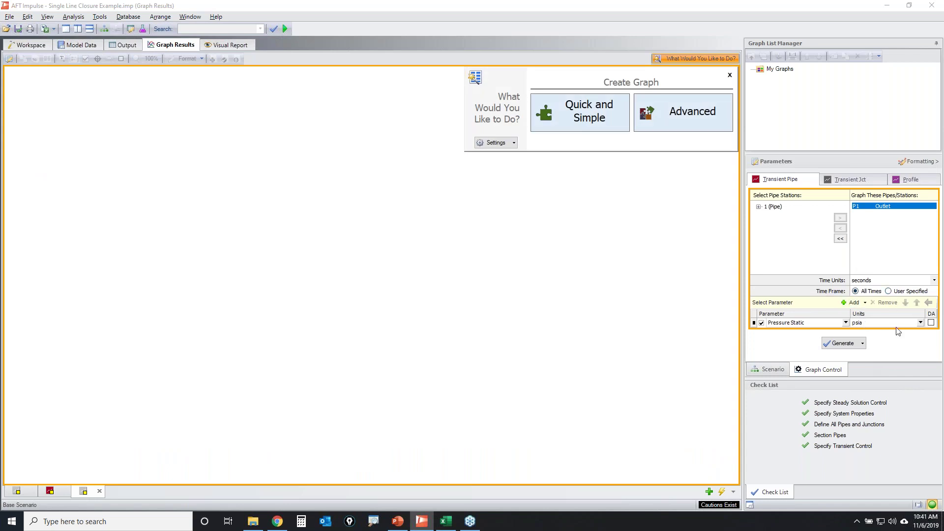
left_click(916, 471)
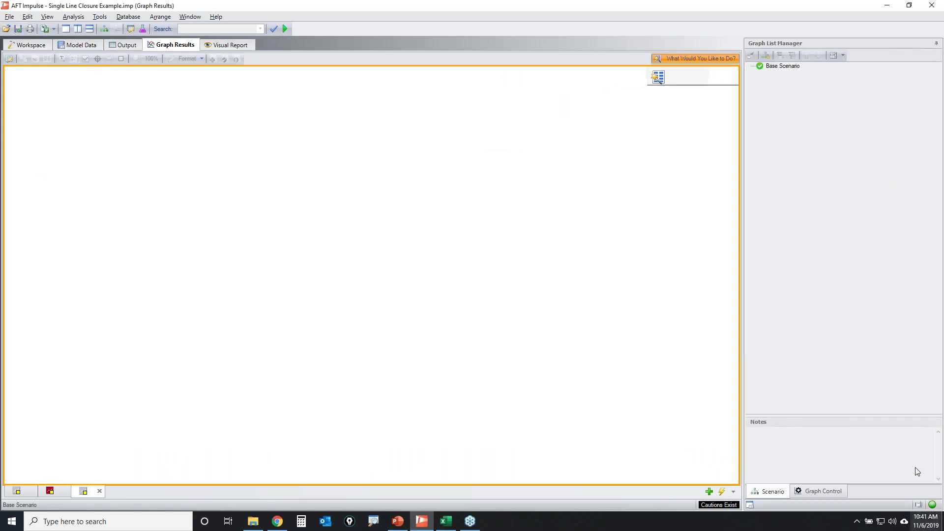
left_click(839, 491)
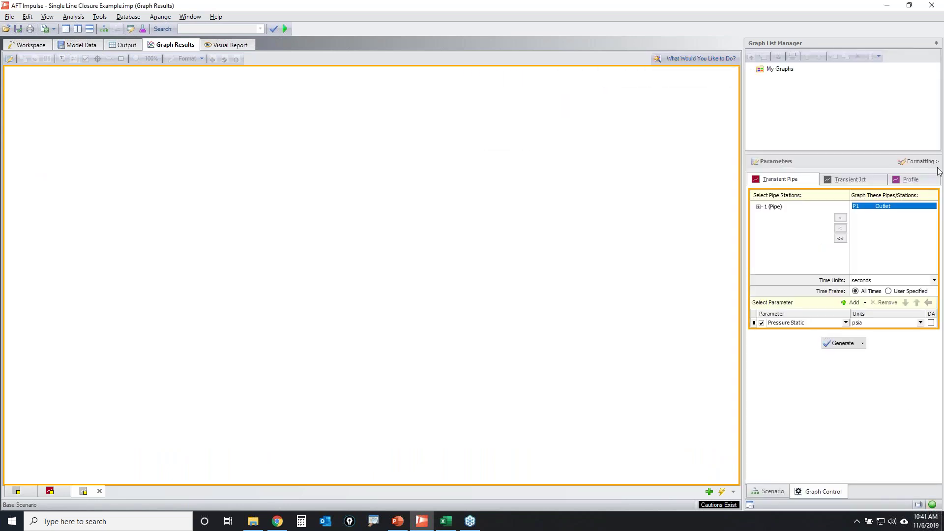
left_click(926, 180)
left_click(849, 208)
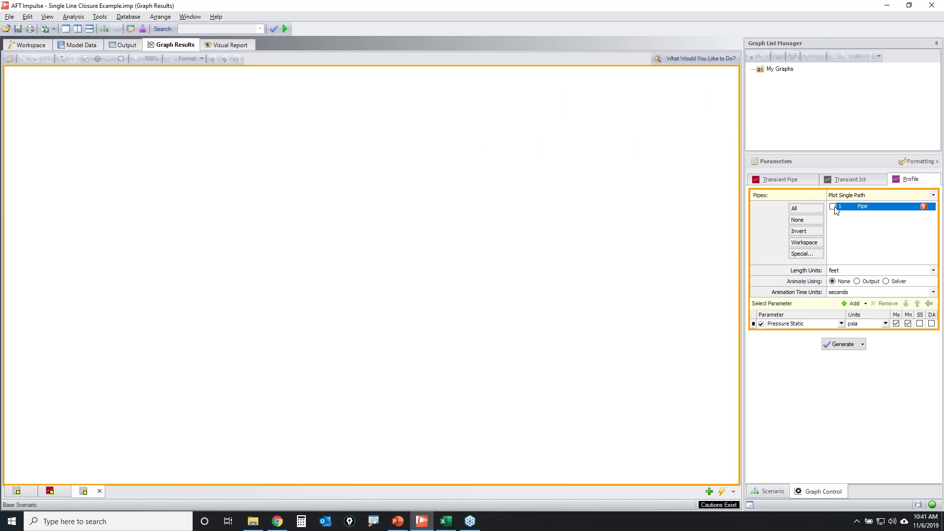
left_click(858, 282)
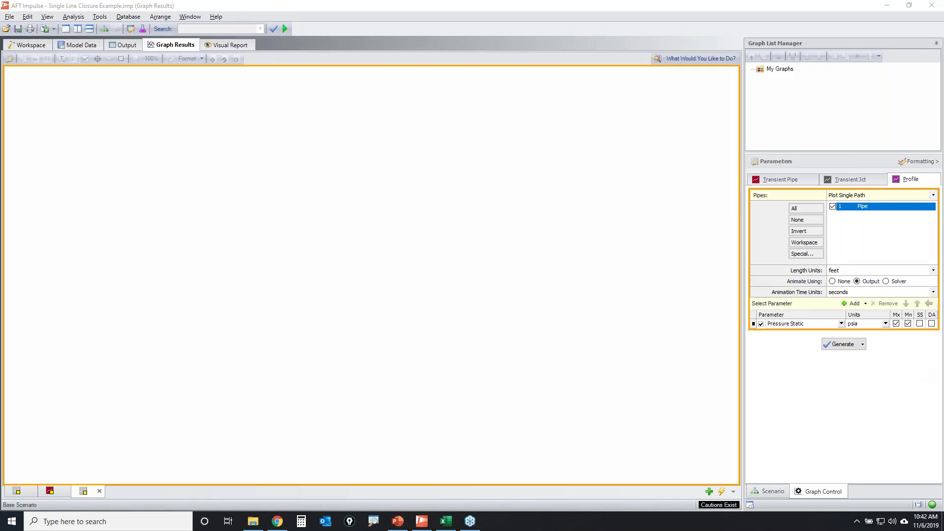
mouse_move(774, 284)
left_mouse_down()
mouse_move(829, 284)
mouse_move(791, 275)
left_mouse_up()
mouse_move(857, 287)
left_mouse_down()
mouse_move(892, 292)
mouse_move(923, 276)
mouse_move(876, 275)
mouse_move(915, 288)
left_mouse_up()
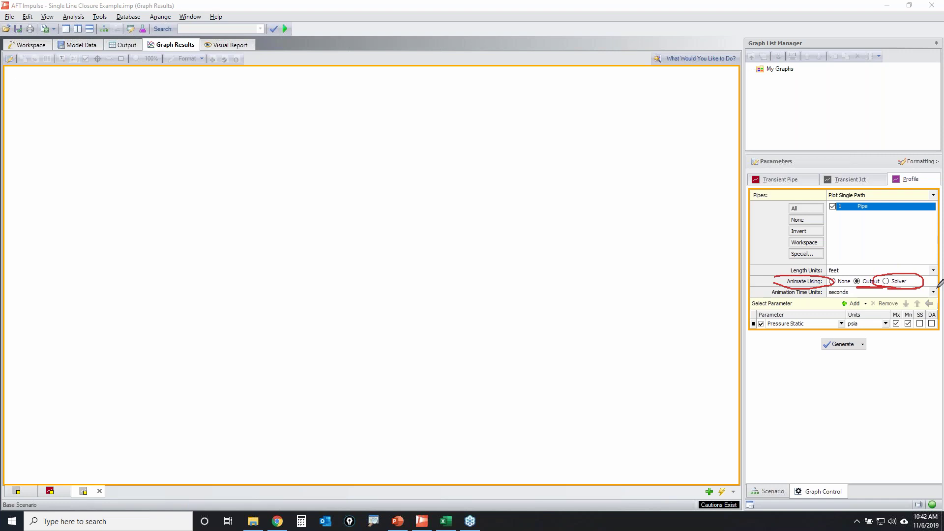
key("e")
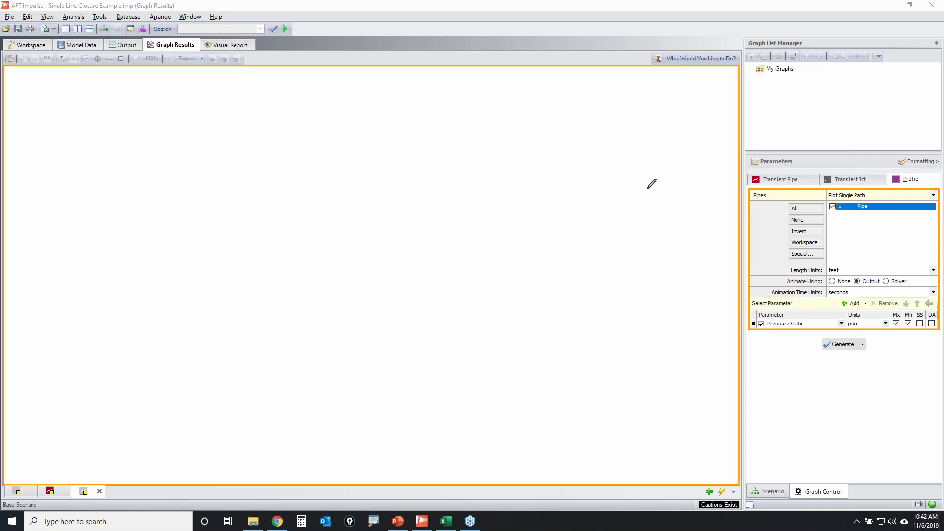
left_click(74, 16)
left_click(102, 86)
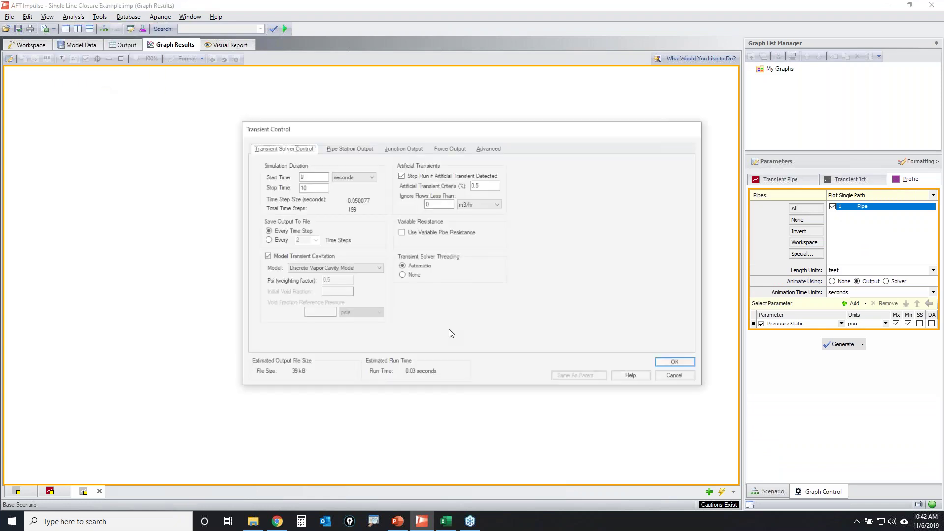
- Review the All Stations setting and output file size on the Pipe Station Output tab
left_click_drag(586, 134, 501, 152)
left_click(262, 166)
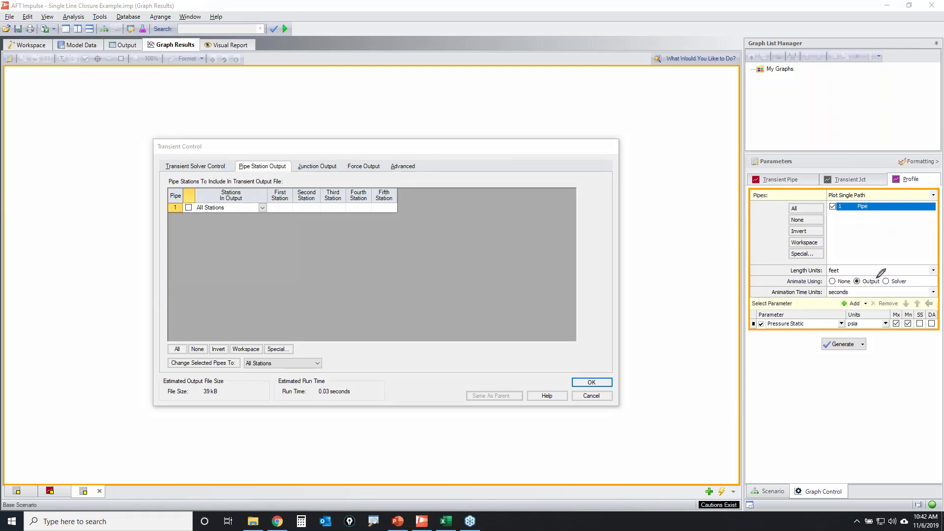
mouse_move(262, 190)
left_mouse_down()
mouse_move(188, 209)
mouse_move(268, 221)
left_mouse_up()
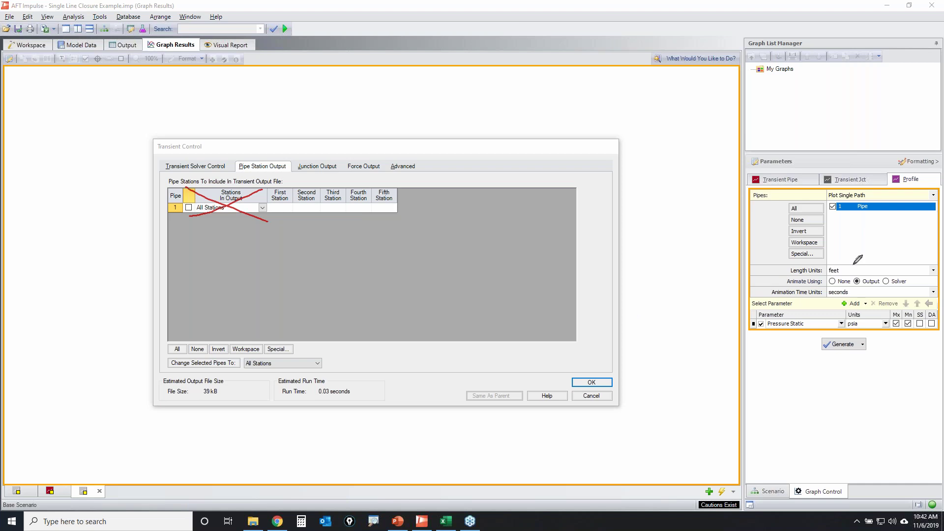
mouse_move(880, 273)
left_mouse_down()
mouse_move(857, 287)
mouse_move(878, 299)
left_mouse_up()
mouse_move(787, 286)
left_mouse_down()
mouse_move(921, 283)
mouse_move(919, 271)
mouse_move(880, 269)
left_mouse_up()
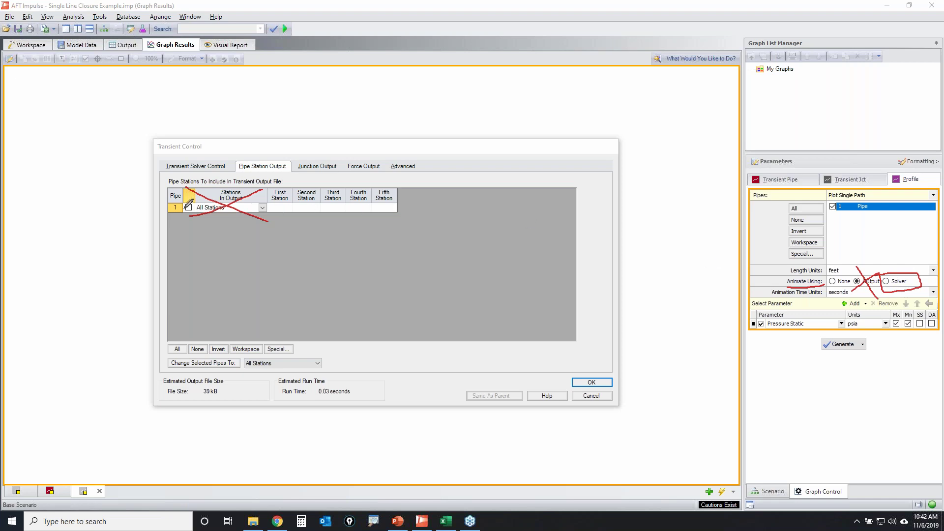
mouse_move(274, 180)
left_mouse_down()
mouse_move(191, 203)
mouse_move(190, 188)
mouse_move(266, 222)
mouse_move(272, 182)
mouse_move(188, 211)
left_mouse_up()
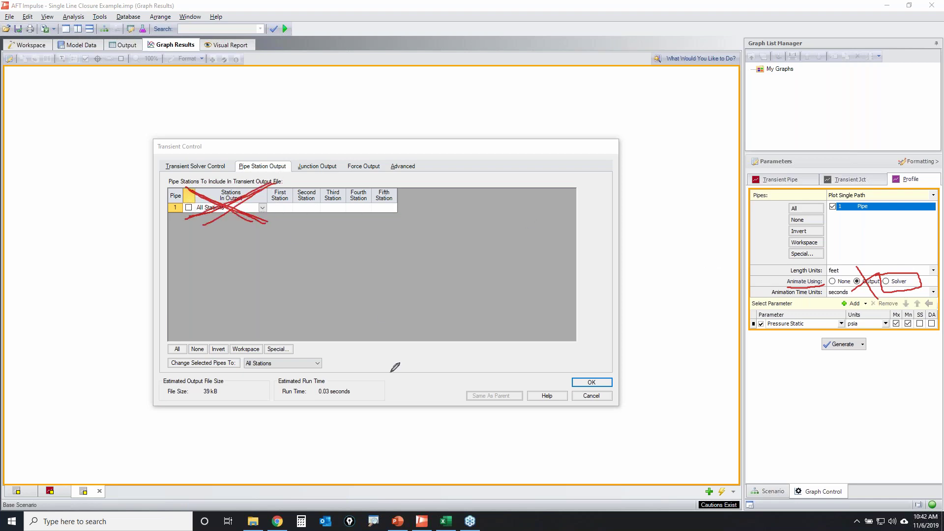
mouse_move(270, 396)
left_mouse_down()
mouse_move(353, 390)
mouse_move(352, 368)
mouse_move(104, 374)
mouse_move(168, 405)
mouse_move(290, 407)
mouse_move(329, 392)
left_mouse_up()
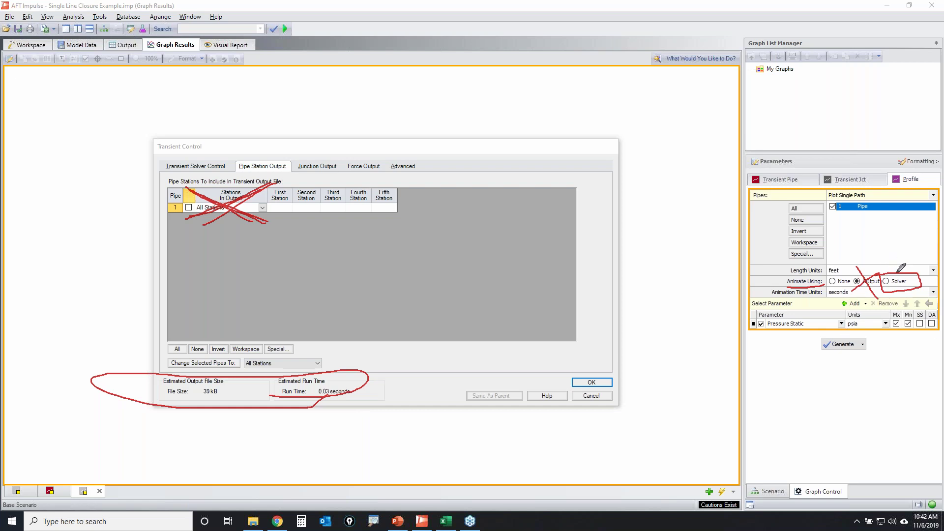
- Close Transient Control unchanged and turn off the profile's maximum pressure option
key("e")
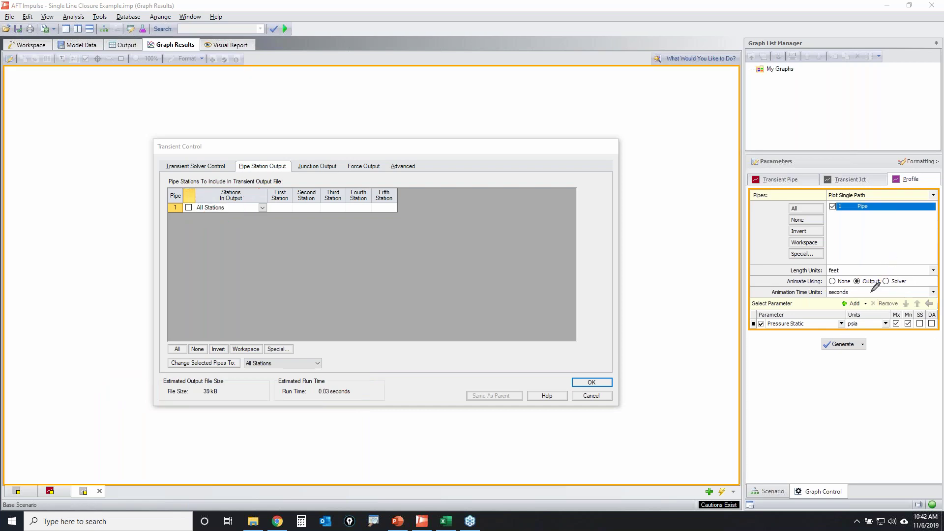
mouse_move(852, 274)
left_mouse_down()
mouse_move(866, 288)
mouse_move(883, 277)
mouse_move(840, 280)
left_mouse_up()
mouse_move(264, 200)
left_mouse_down()
mouse_move(183, 196)
mouse_move(162, 209)
mouse_move(267, 212)
mouse_move(253, 198)
left_mouse_up()
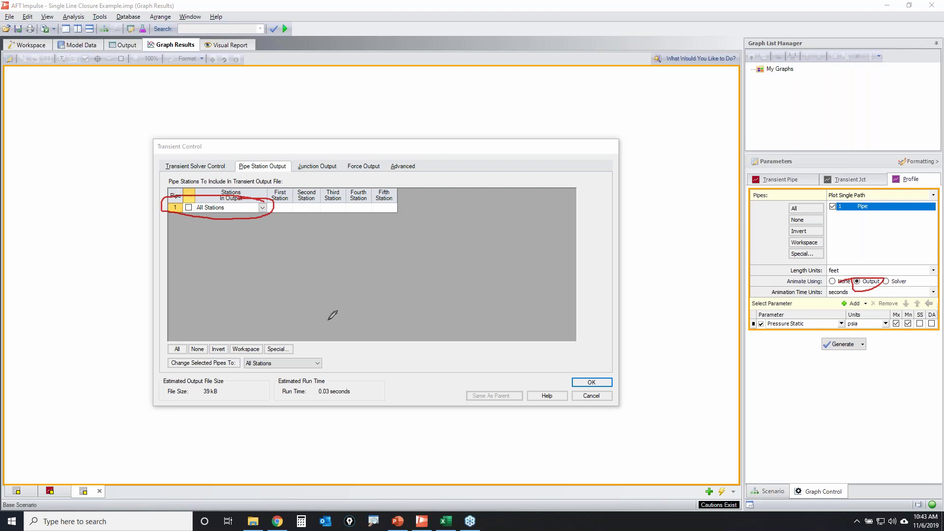
mouse_move(151, 402)
left_mouse_down()
mouse_move(325, 403)
mouse_move(398, 393)
mouse_move(320, 368)
mouse_move(163, 371)
mouse_move(145, 392)
mouse_move(176, 407)
left_mouse_up()
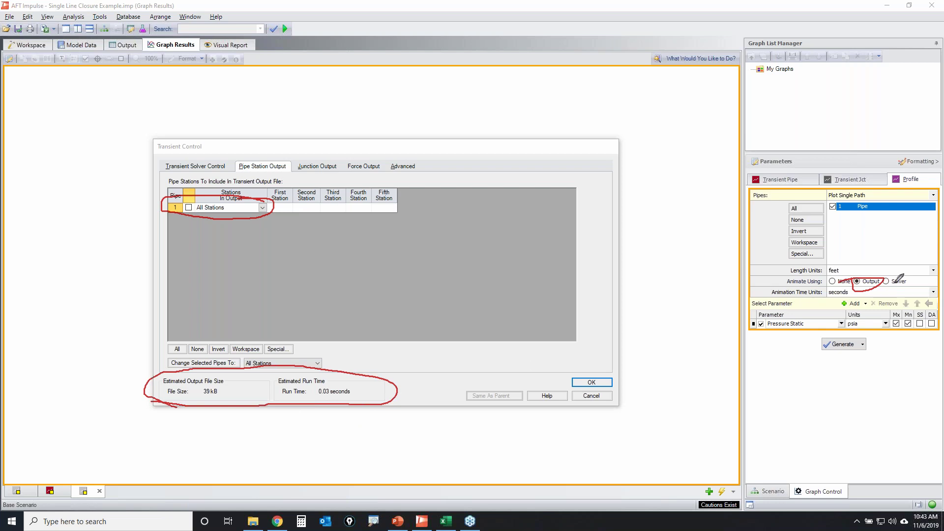
key("Escape")
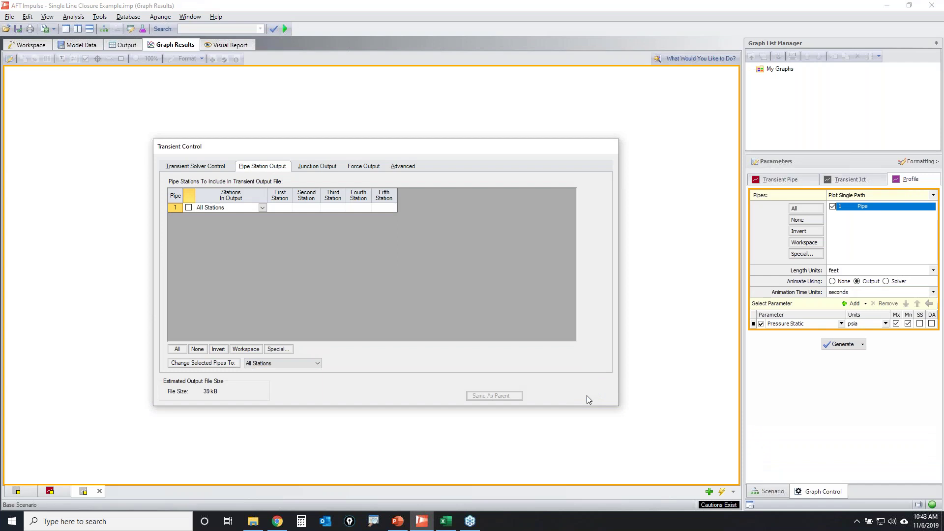
left_click(587, 395)
left_click(895, 324)
- Turn off the minimum option, generate the Pipe 1 profile graph, then play and pause it
left_click(908, 323)
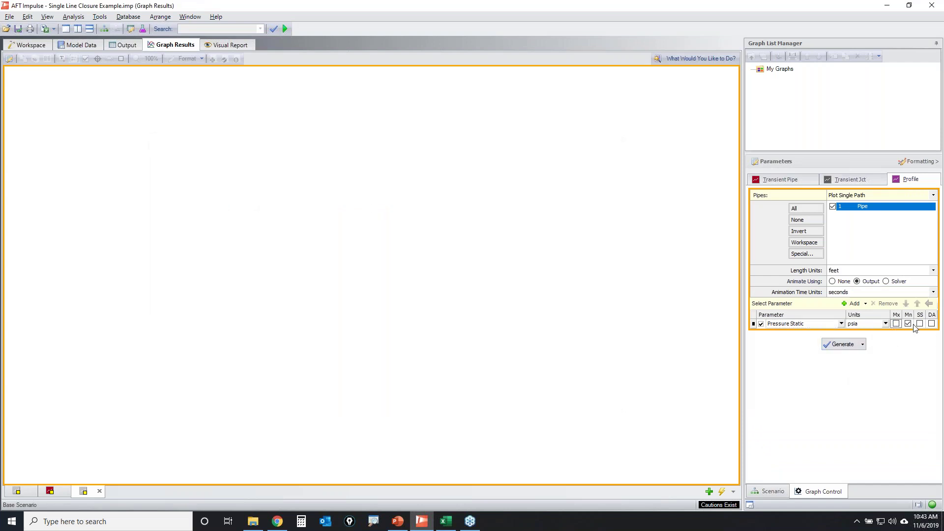
left_click(836, 348)
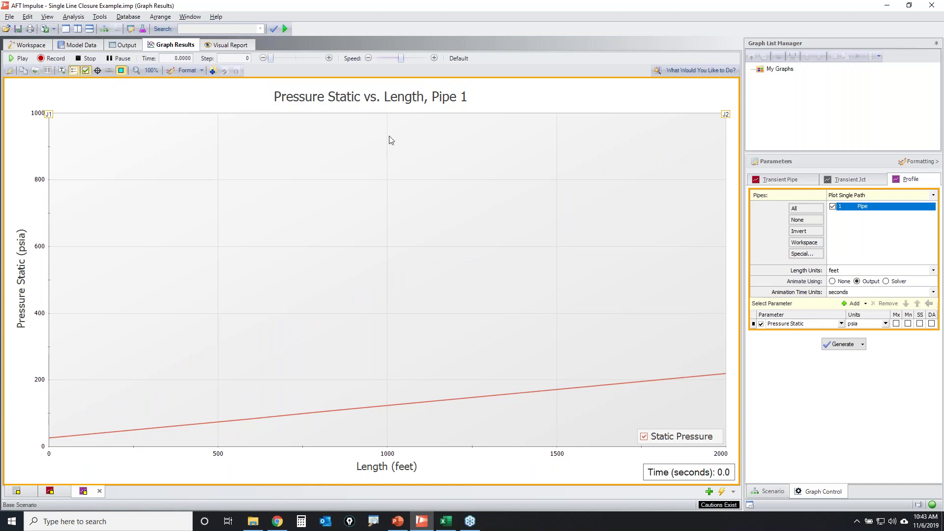
left_click(19, 58)
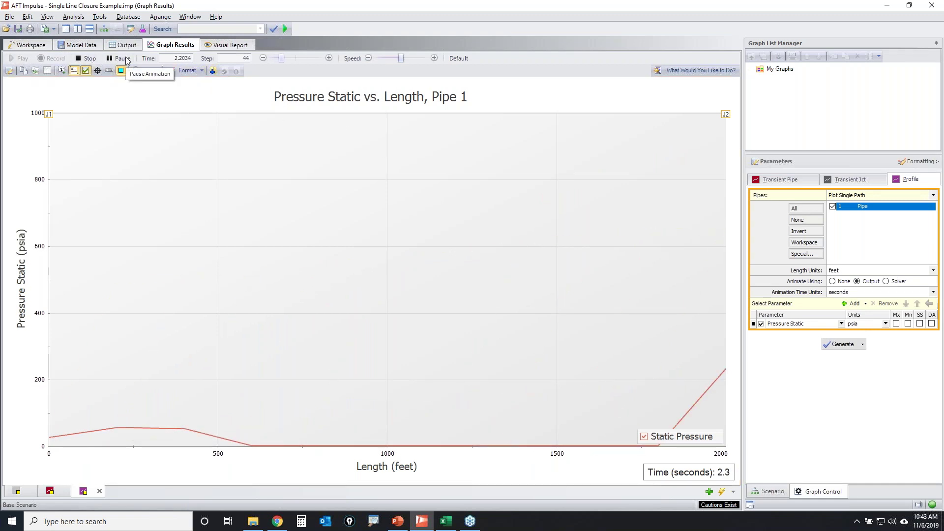
left_click(123, 58)
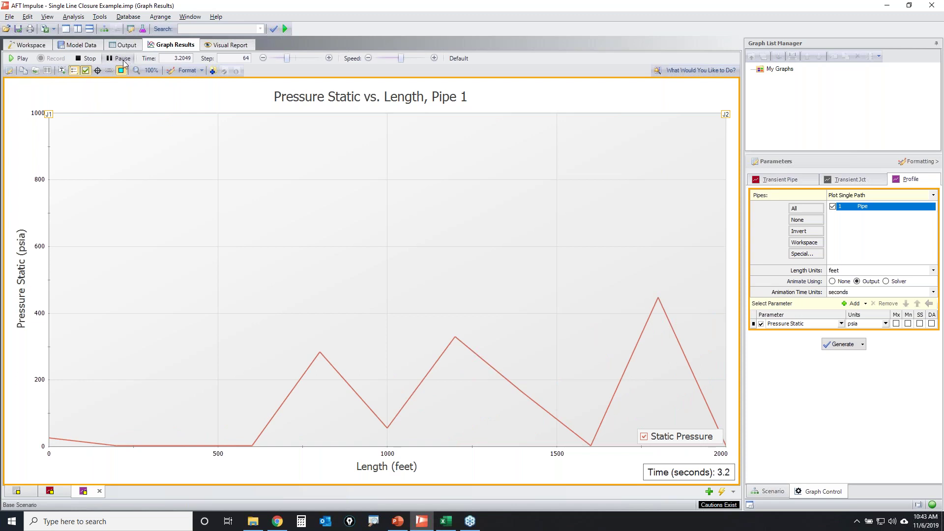
- Step the profile animation back to 2.604 seconds
left_click(264, 58)
left_click(263, 58)
left_click(263, 58)
left_click(263, 58)
left_click(263, 58)
left_click(263, 58)
left_click(263, 58)
left_click(263, 58)
left_click(263, 58)
left_click(263, 58)
left_click(263, 58)
left_click(263, 58)
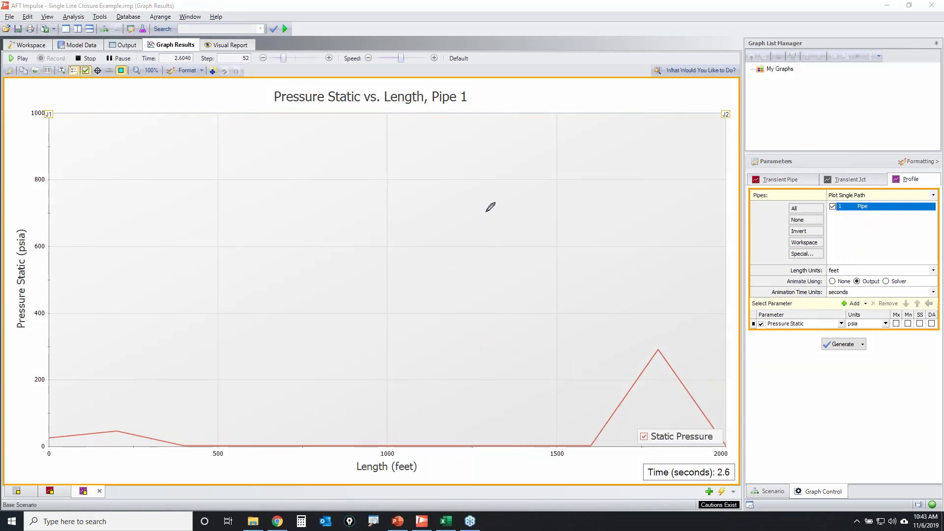
- Annotate the Animate Using Output option and the pause and step controls, then clear annotations
mouse_move(855, 281)
left_mouse_down()
mouse_move(885, 279)
mouse_move(853, 274)
left_mouse_up()
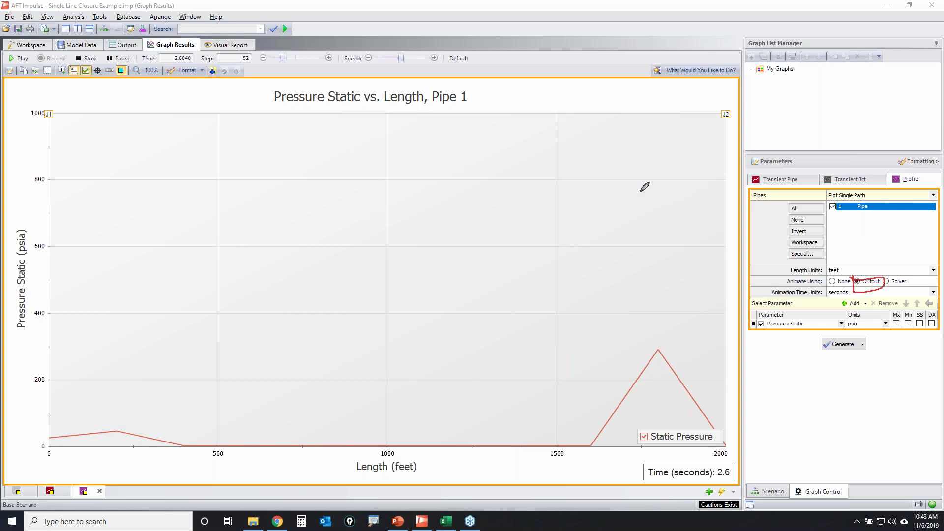
mouse_move(107, 65)
left_mouse_down()
mouse_move(138, 50)
mouse_move(106, 64)
left_mouse_up()
mouse_move(256, 50)
left_mouse_down()
mouse_move(268, 65)
mouse_move(291, 49)
mouse_move(227, 43)
mouse_move(249, 61)
left_mouse_up()
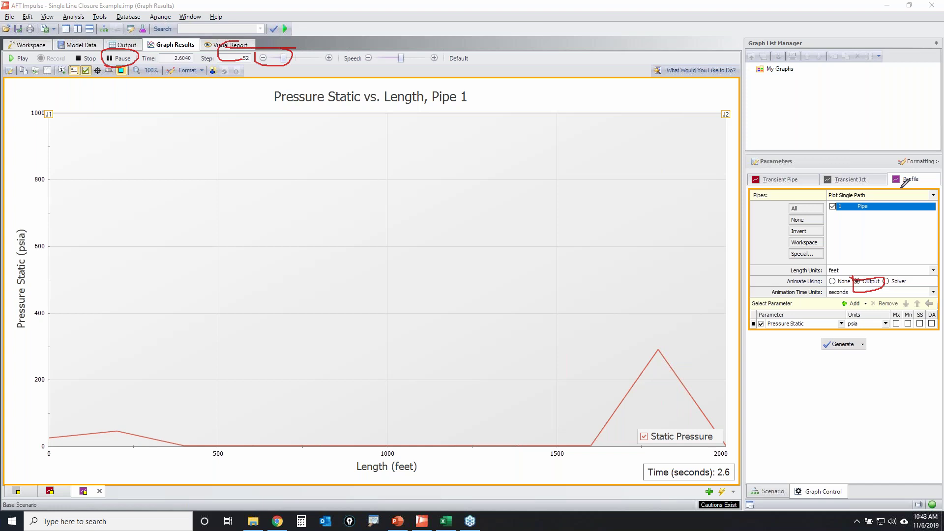
key("Escape")
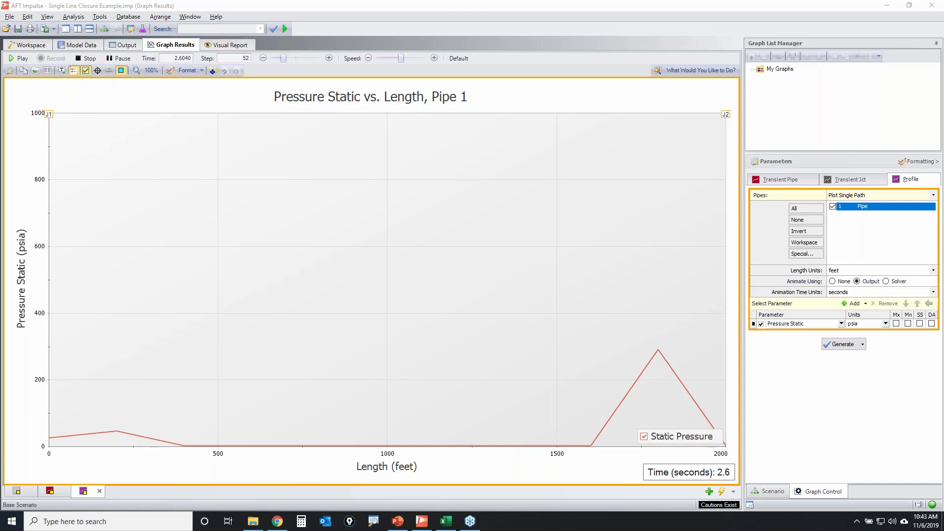
- Step the Pipe 1 pressure profile animation back to time zero
left_click(263, 58)
left_click(262, 58)
left_click(262, 58)
left_click(263, 58)
left_click(263, 58)
left_click(263, 58)
left_click(263, 58)
left_click(263, 58)
left_click(263, 58)
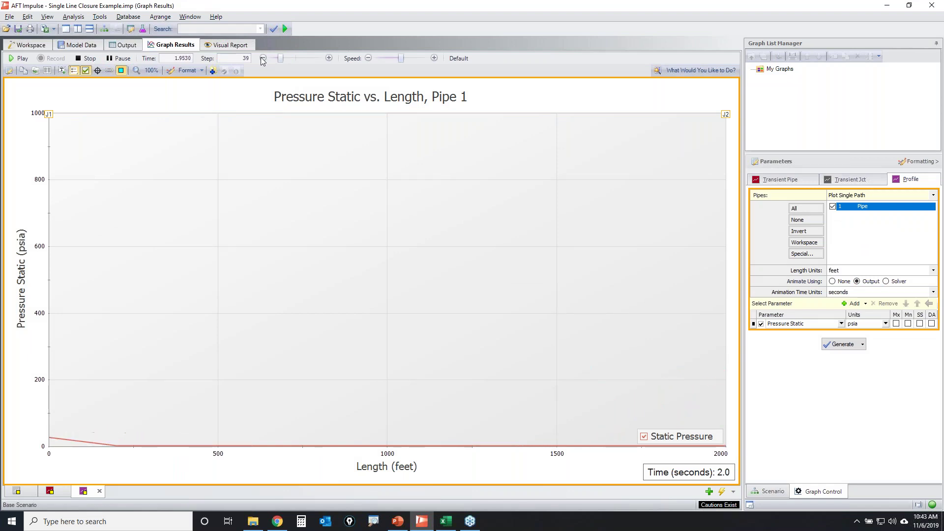
left_click(263, 58)
left_click(263, 58)
left_click(262, 58)
left_click(263, 58)
left_click(263, 58)
left_click(263, 58)
left_click(263, 58)
left_click(263, 58)
left_click(263, 58)
left_click(263, 58)
left_click(262, 58)
left_click(262, 58)
left_click(263, 58)
left_click(262, 58)
left_click(262, 58)
left_click(262, 58)
left_click(263, 58)
left_click(262, 58)
left_click(263, 58)
left_click(263, 58)
left_click(263, 58)
left_click(262, 58)
left_click(262, 58)
left_click(263, 58)
left_click(263, 58)
left_click(263, 58)
left_click(263, 58)
left_click(262, 58)
left_click(262, 58)
left_click(263, 58)
left_click(263, 58)
left_click(263, 58)
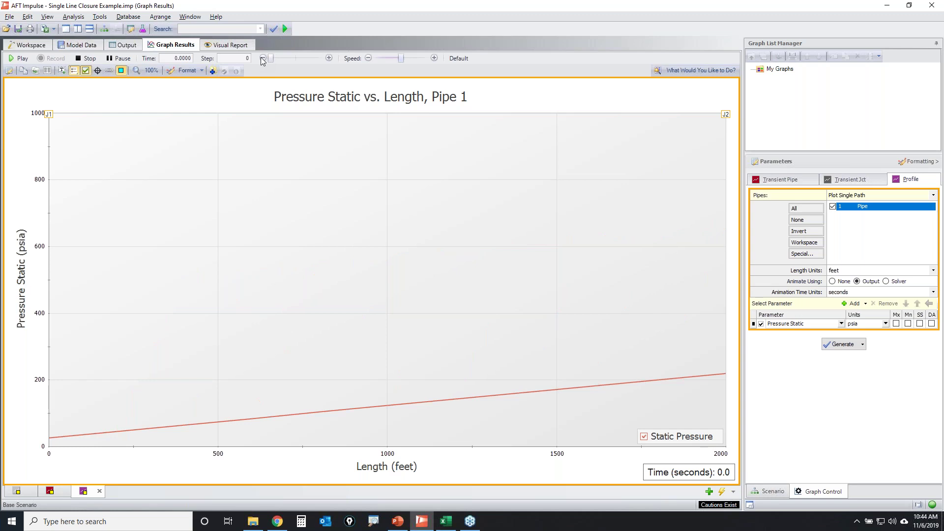
- Advance the profile animation to 3.6 seconds, then return to the J1–P1–J2 workspace
left_click(329, 58)
left_click(329, 58)
left_click(329, 58)
left_click(329, 59)
left_click(329, 58)
left_click(329, 58)
left_click(329, 58)
left_click(329, 58)
left_click(329, 58)
left_click(329, 58)
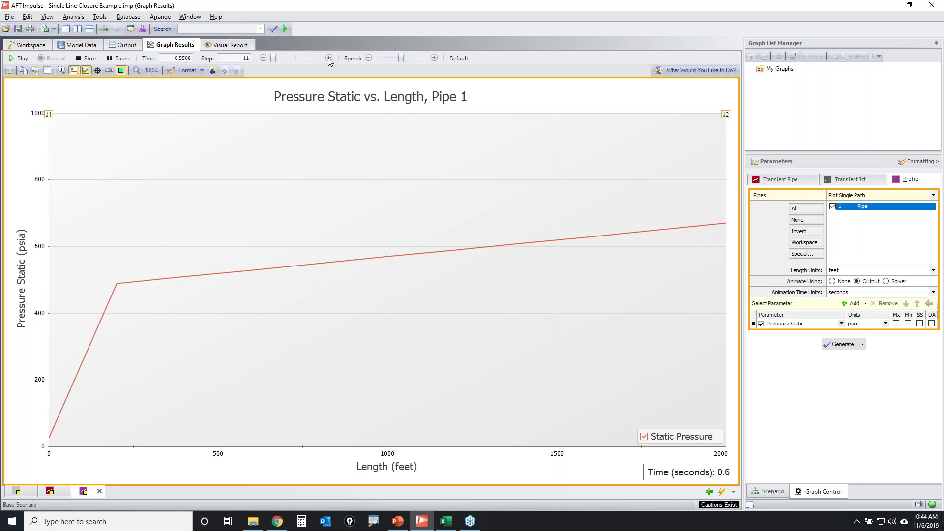
left_click(329, 58)
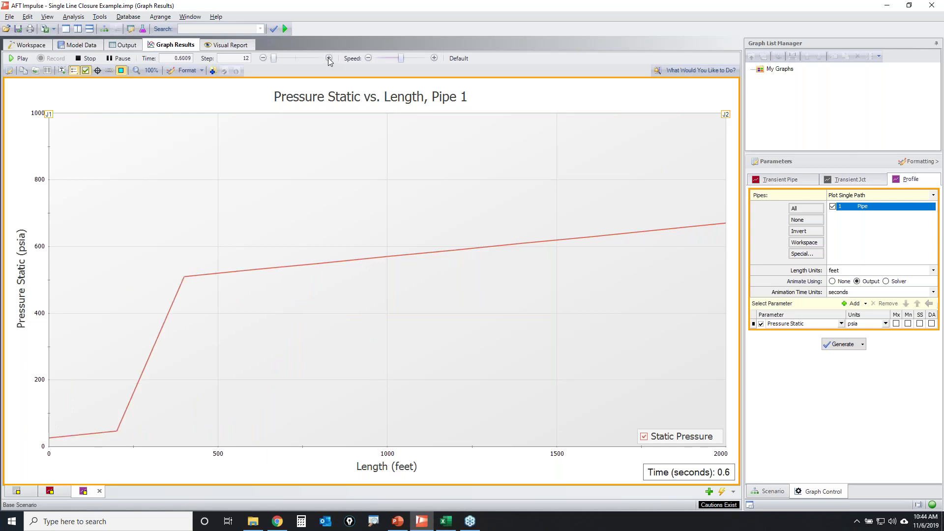
left_click(329, 58)
left_click(329, 58)
left_click(329, 58)
left_click(329, 58)
left_click(328, 58)
left_click(329, 58)
left_click(329, 58)
left_click(329, 58)
left_click(329, 58)
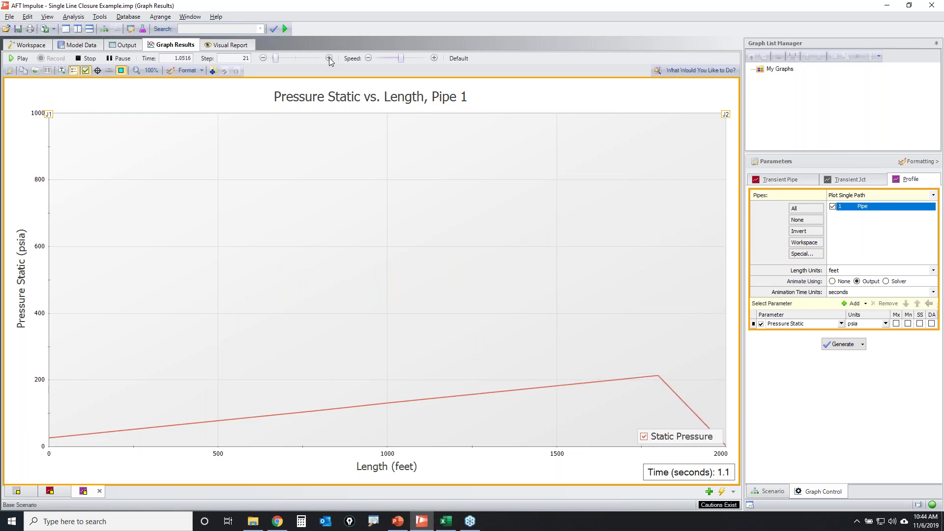
left_click(329, 58)
left_click(329, 58)
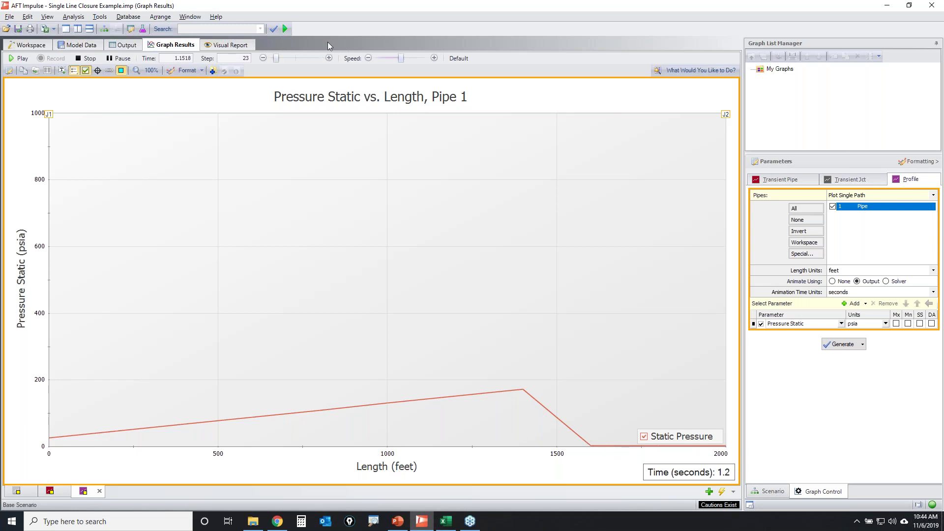
left_click(329, 58)
left_click(329, 58)
left_click(329, 58)
left_click(329, 58)
left_click(328, 58)
left_click(329, 58)
left_click(328, 58)
left_click(329, 58)
left_click(329, 58)
left_click(329, 58)
left_click(329, 58)
left_click(329, 58)
left_click(329, 58)
left_click(329, 58)
left_click(329, 58)
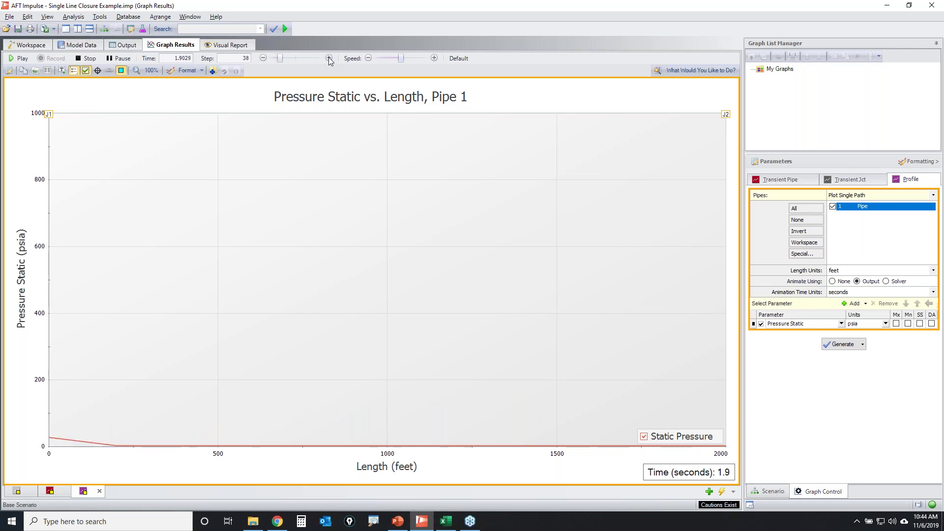
left_click(329, 58)
left_click(329, 58)
left_click(329, 58)
left_click(329, 59)
left_click(329, 58)
left_click(329, 58)
left_click(329, 58)
left_click(329, 58)
left_click(329, 58)
left_click(328, 58)
left_click(329, 58)
left_click(329, 58)
left_click(329, 58)
left_click(329, 58)
left_click(329, 58)
left_click(329, 58)
left_click(329, 58)
left_click(329, 58)
left_click(329, 58)
left_click(329, 58)
left_click(329, 58)
left_click(329, 58)
left_click(329, 58)
left_click(328, 58)
left_click(329, 58)
left_click(329, 58)
left_click(329, 58)
left_click(329, 58)
left_click(329, 58)
left_click(329, 58)
left_click(15, 46)
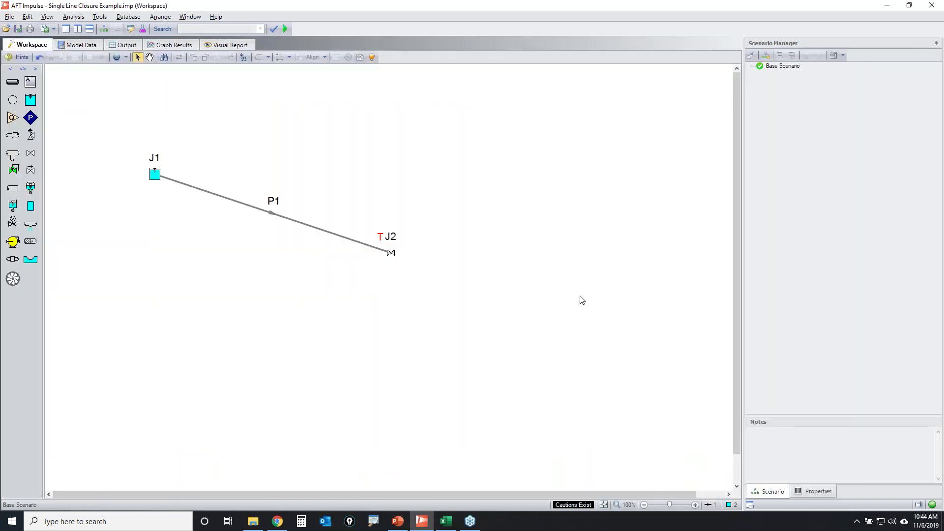
- Set valve J2 to close from Cv 530 to 0 at 1.2 seconds and rerun
double_click(392, 254)
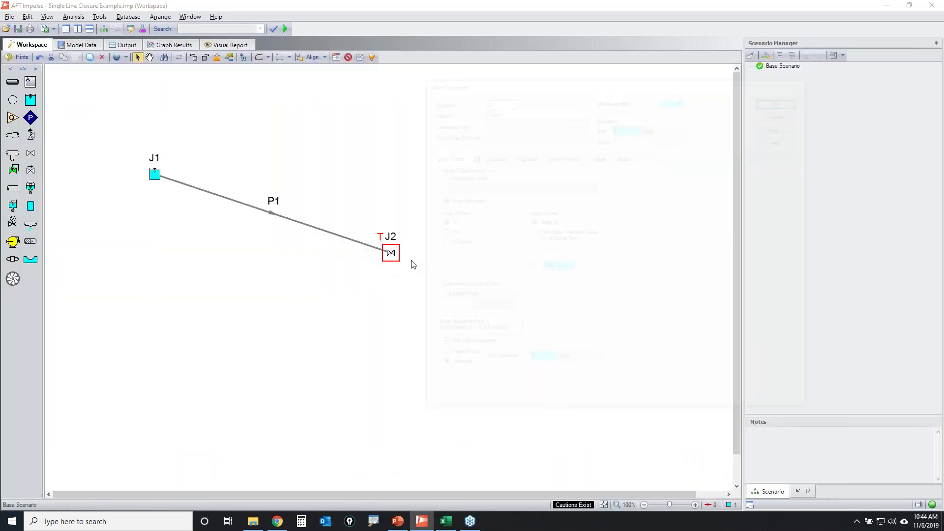
left_click(490, 155)
double_click(645, 234)
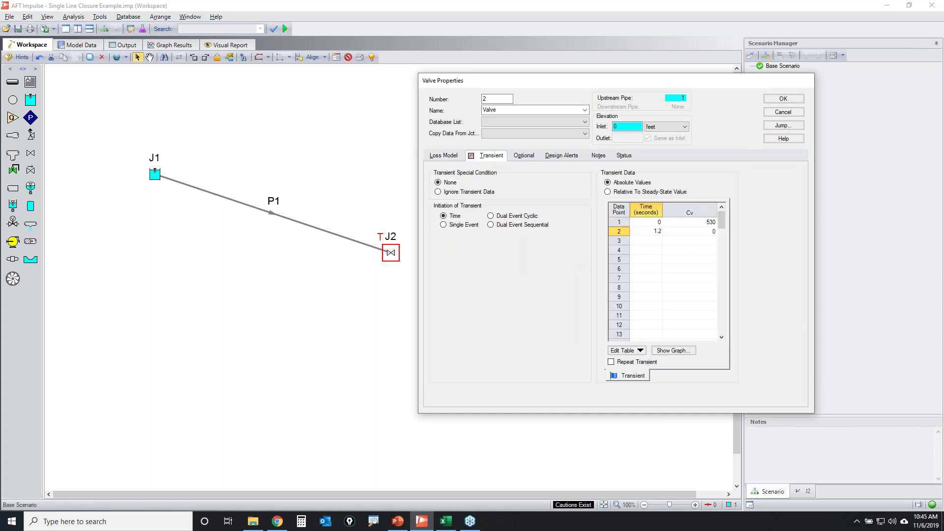
left_click(782, 98)
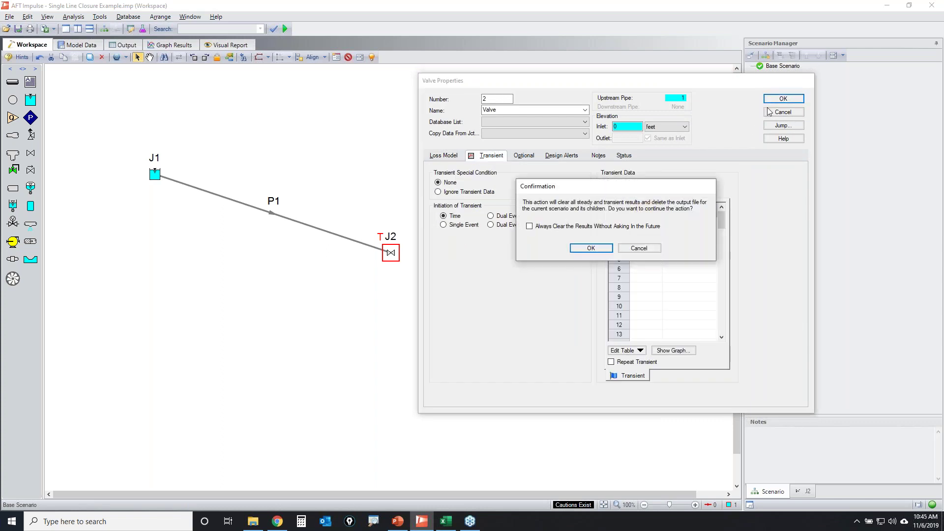
left_click(590, 249)
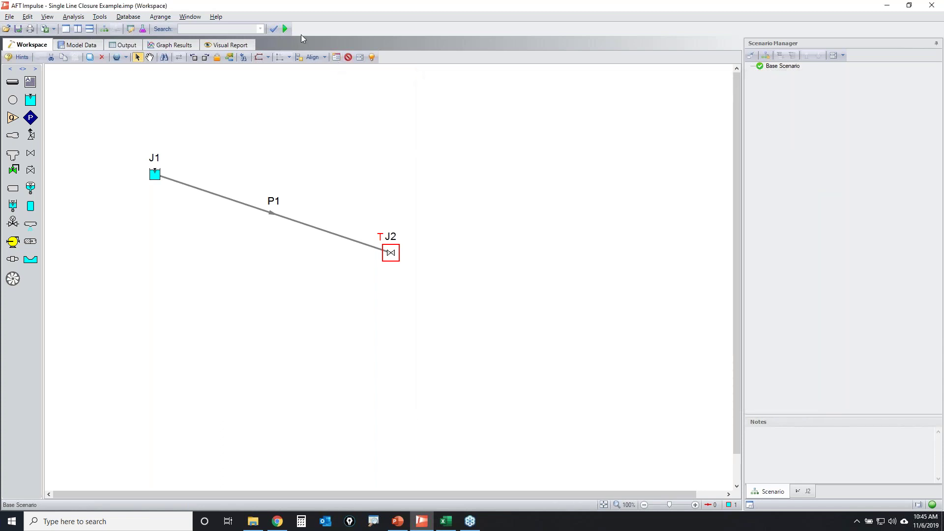
left_click(285, 29)
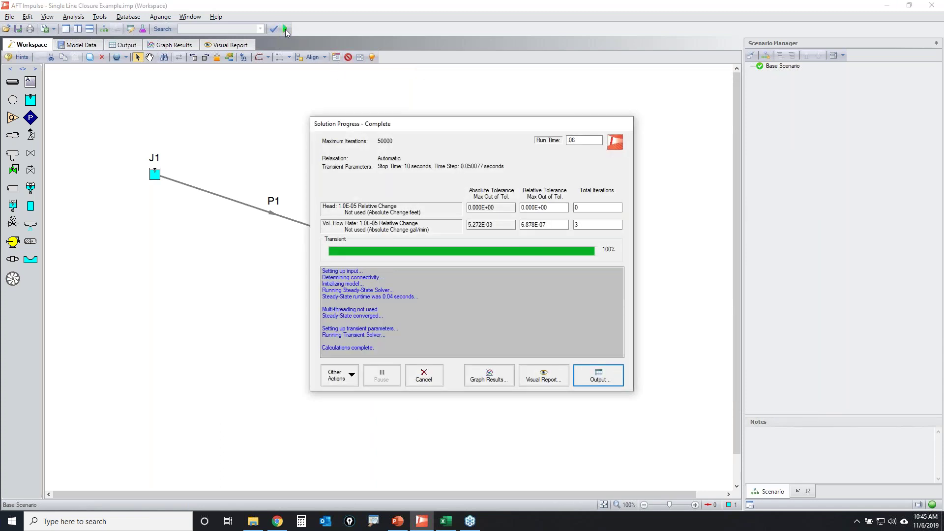
- Review the output: 630.8 psia maximum stagnation pressure and 1.209 ft³ maximum vapor volume
key("Return")
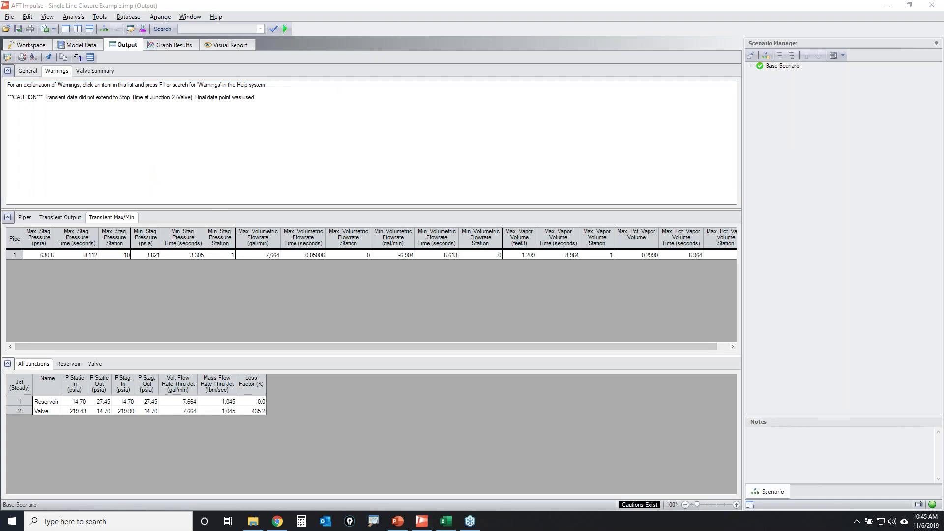
mouse_move(547, 226)
left_mouse_down()
mouse_move(515, 224)
mouse_move(496, 252)
mouse_move(533, 277)
mouse_move(544, 226)
left_mouse_up()
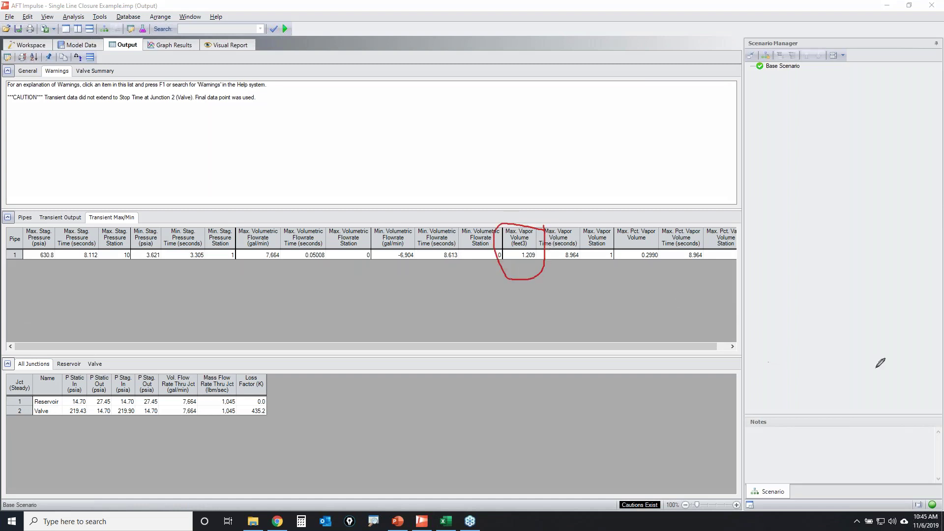
mouse_move(10, 266)
left_mouse_down()
mouse_move(49, 260)
mouse_move(61, 232)
mouse_move(11, 222)
mouse_move(3, 270)
left_mouse_up()
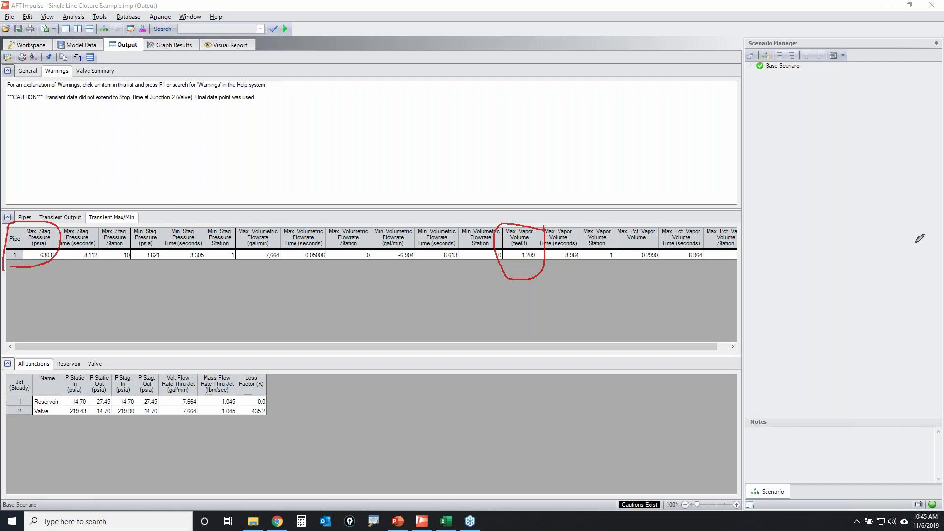
key("Escape")
left_click(154, 43)
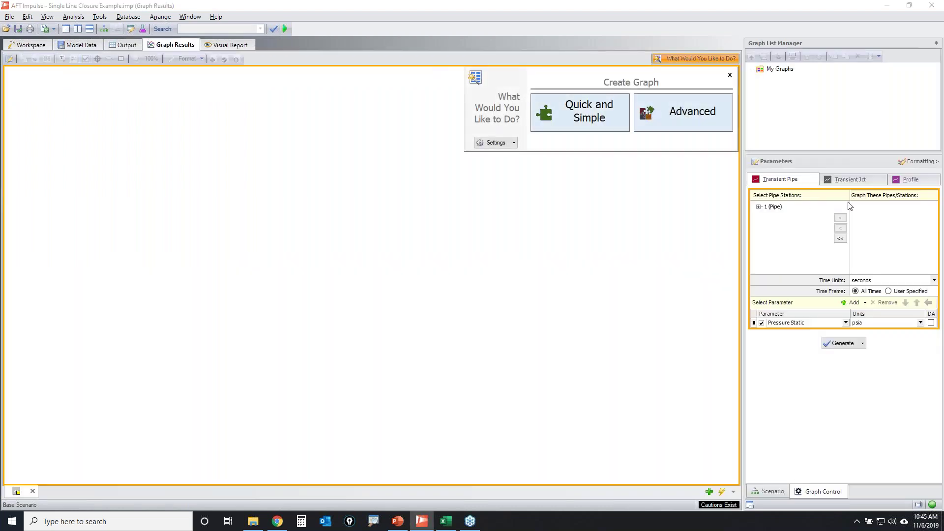
- Generate a Pipe 1 pressure profile from the rerun without the maximum and minimum lines
left_click(908, 179)
left_click(836, 207)
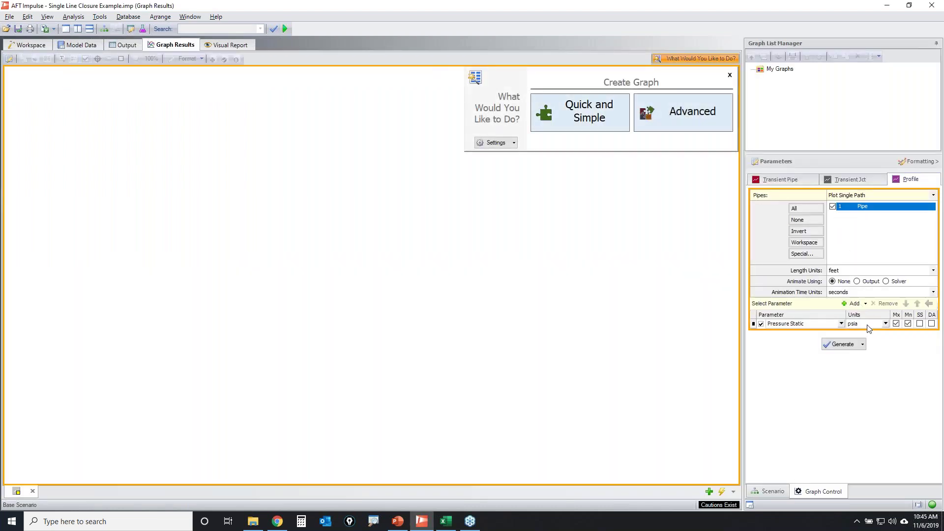
left_click(896, 323)
left_click(908, 323)
left_click(843, 344)
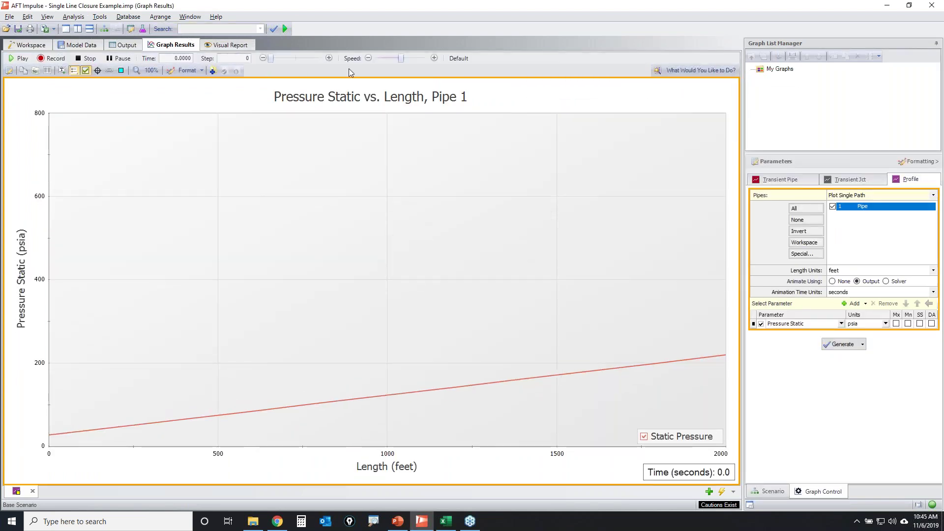
- Step the profile forward to about 3.0 seconds, then return to the model layout
left_click(330, 59)
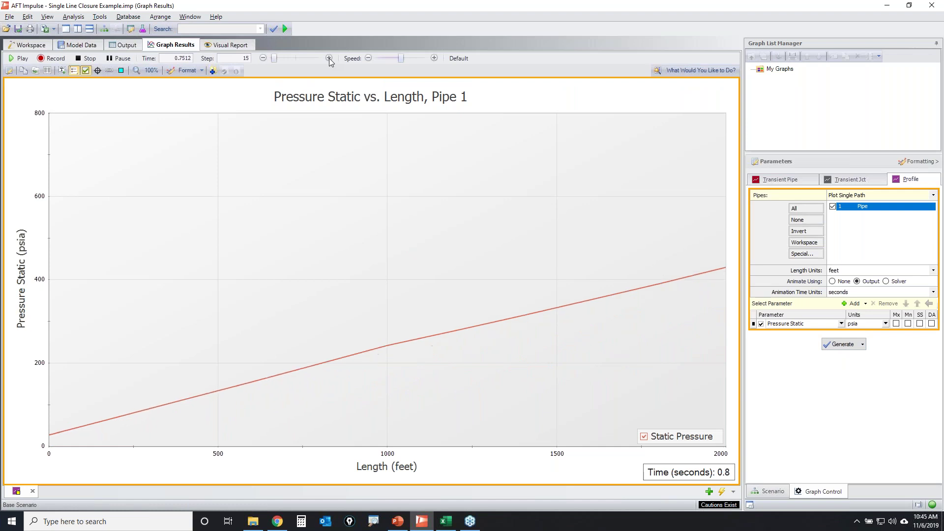
left_click(329, 59)
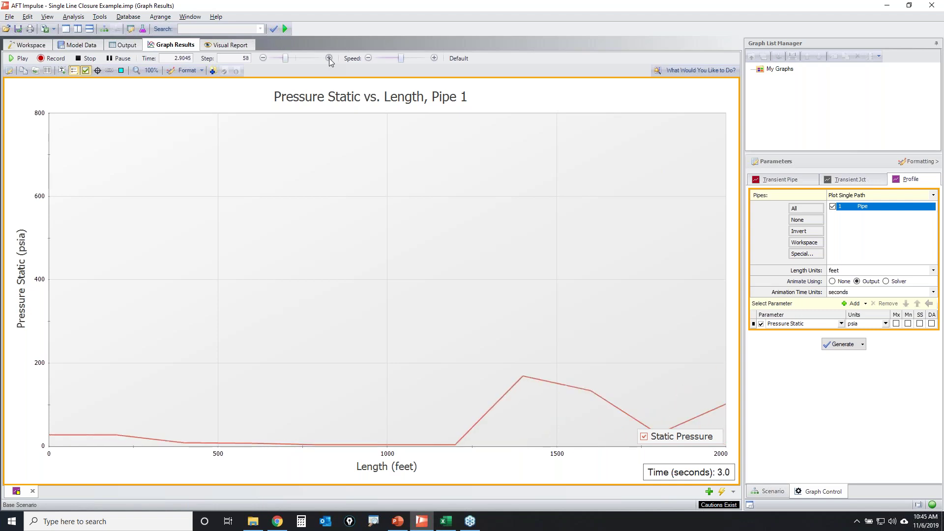
left_click(29, 47)
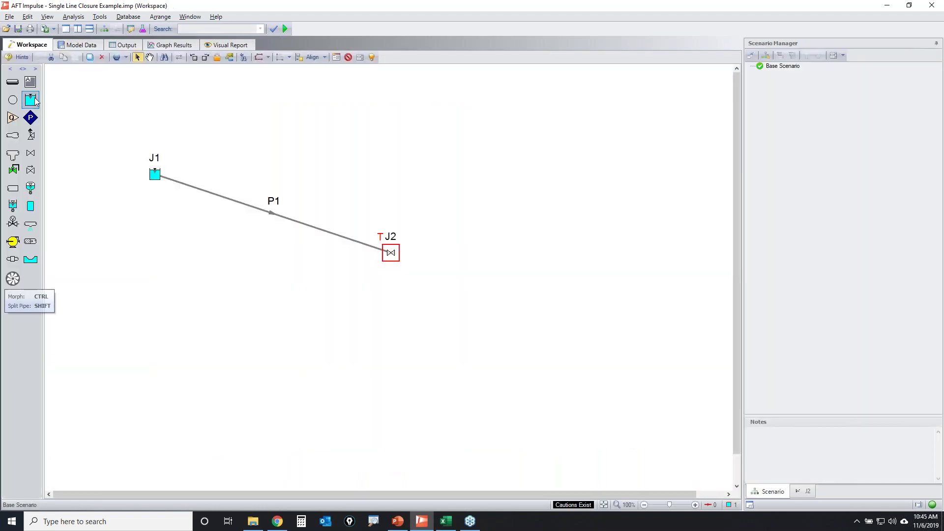
- Graph static pressure versus time at valve J2, the P1 outlet
left_click(181, 45)
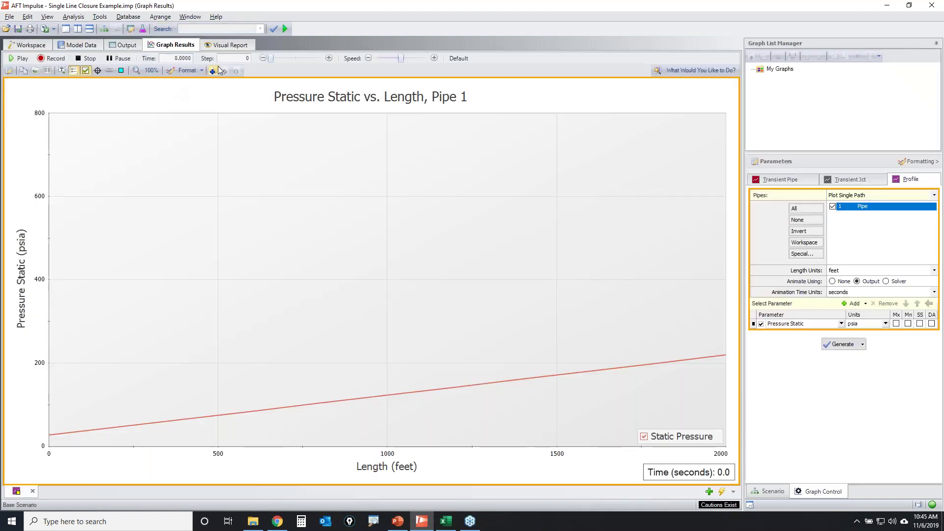
left_click(29, 45)
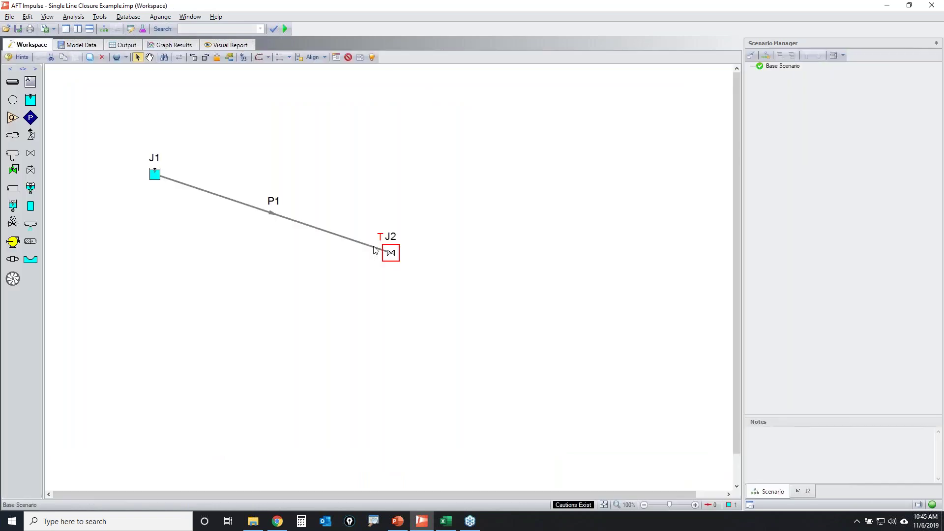
right_click(393, 256)
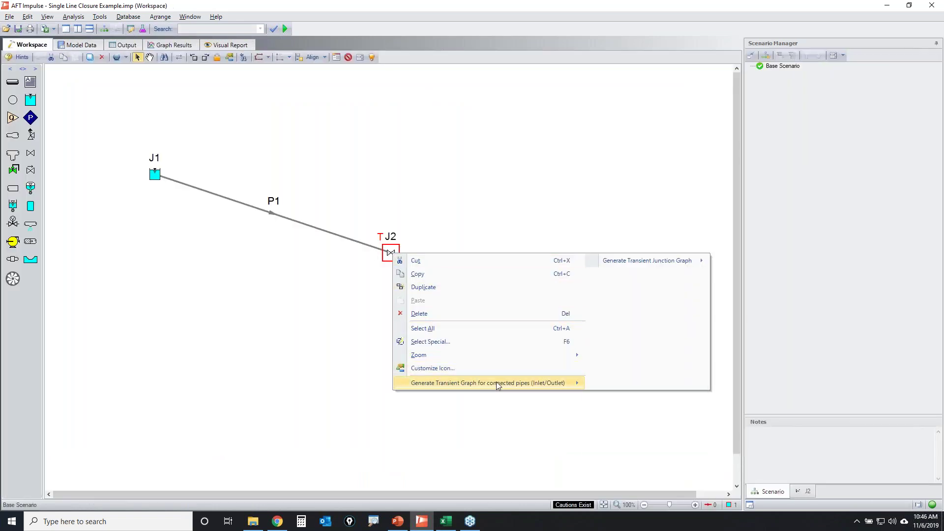
mouse_move(523, 383)
left_click(627, 383)
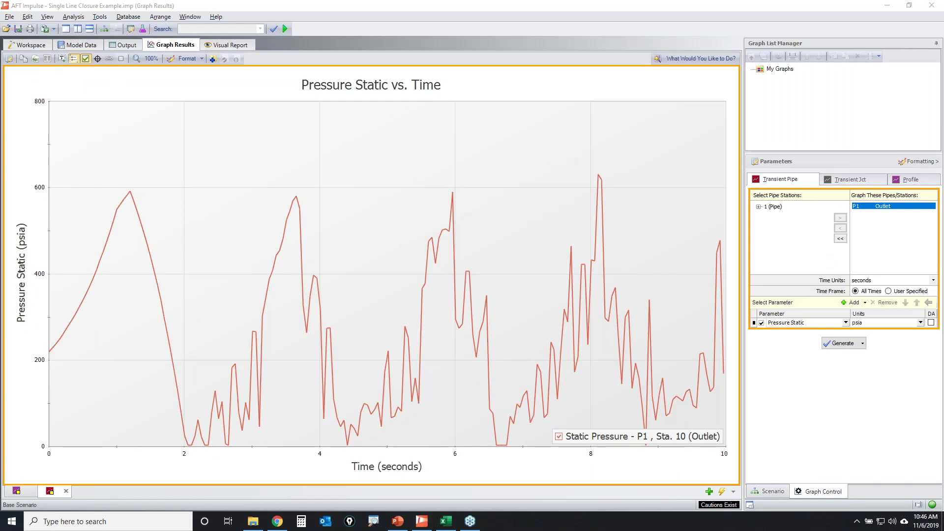
- Mark the pressure peaks near 590 and 630 psia, then return to the diagram
mouse_move(132, 190)
left_mouse_down()
mouse_move(147, 184)
mouse_move(118, 187)
mouse_move(146, 193)
left_mouse_up()
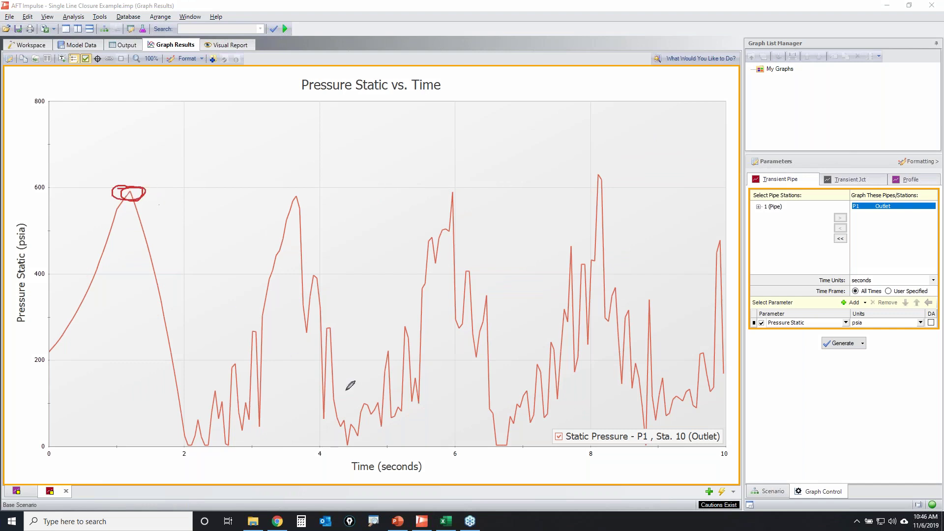
left_click_drag(605, 164, 612, 170)
mouse_move(717, 311)
left_mouse_down()
mouse_move(547, 265)
mouse_move(801, 373)
mouse_move(669, 301)
left_mouse_up()
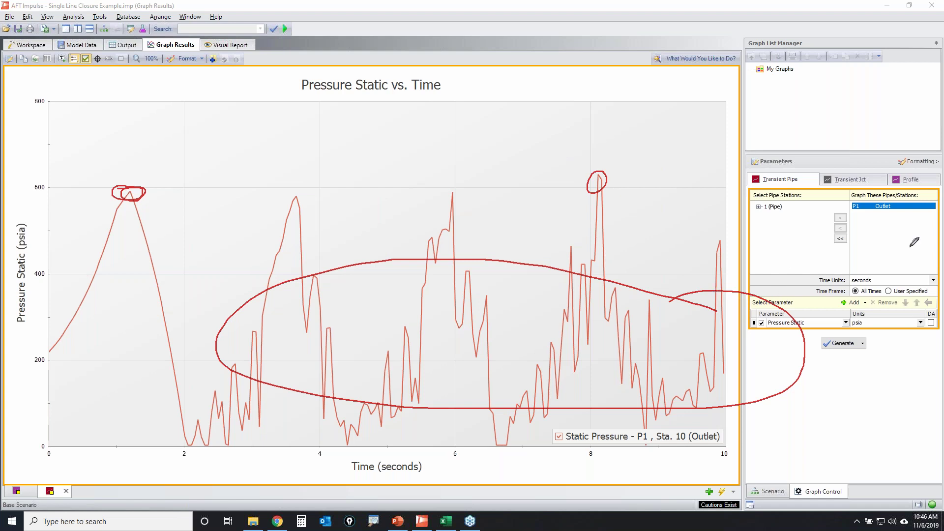
key("Escape")
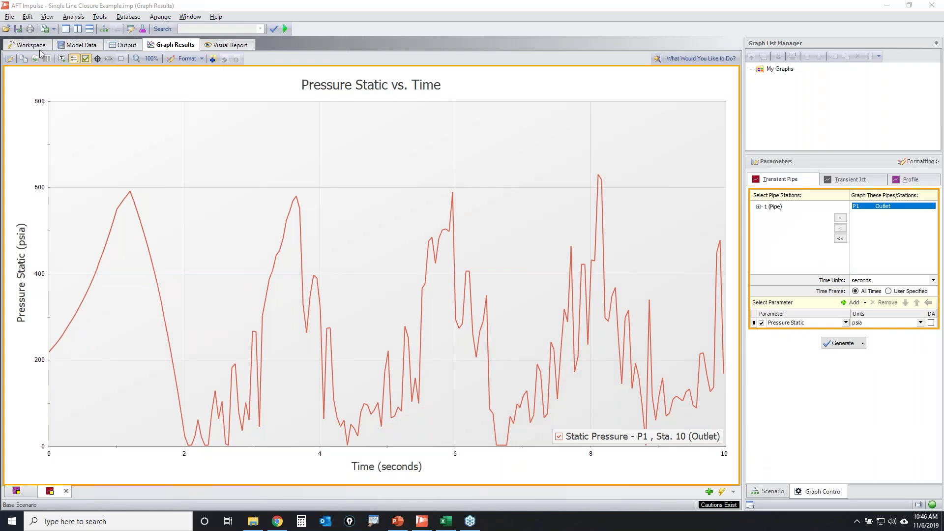
left_click(37, 45)
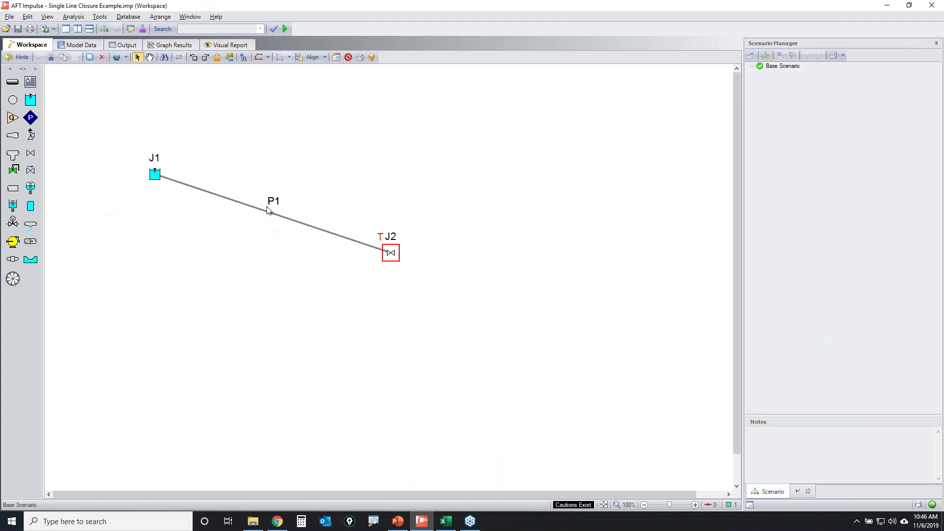
- Place junction J3 on the pipe with Pipe A length 20, leaving a 1980-foot P2
left_click(324, 282)
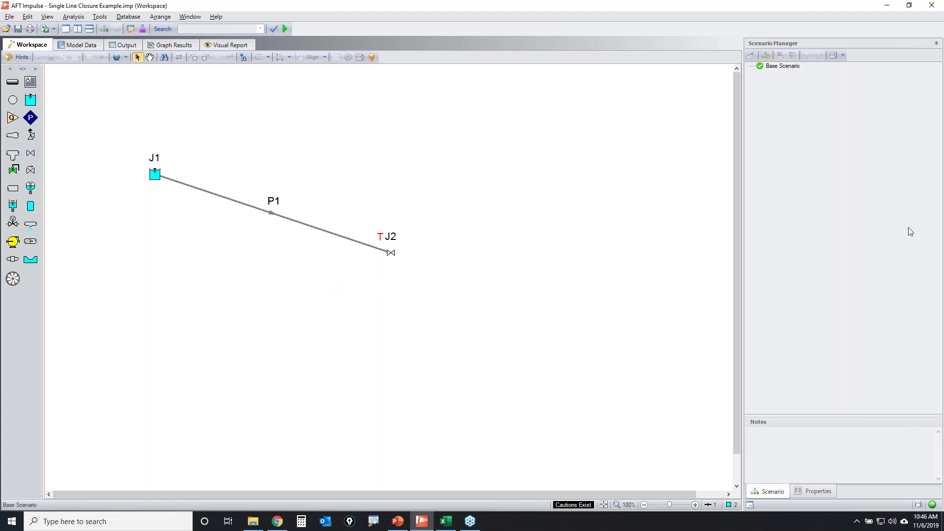
mouse_move(197, 182)
left_mouse_down()
mouse_move(195, 204)
mouse_move(198, 186)
left_mouse_up()
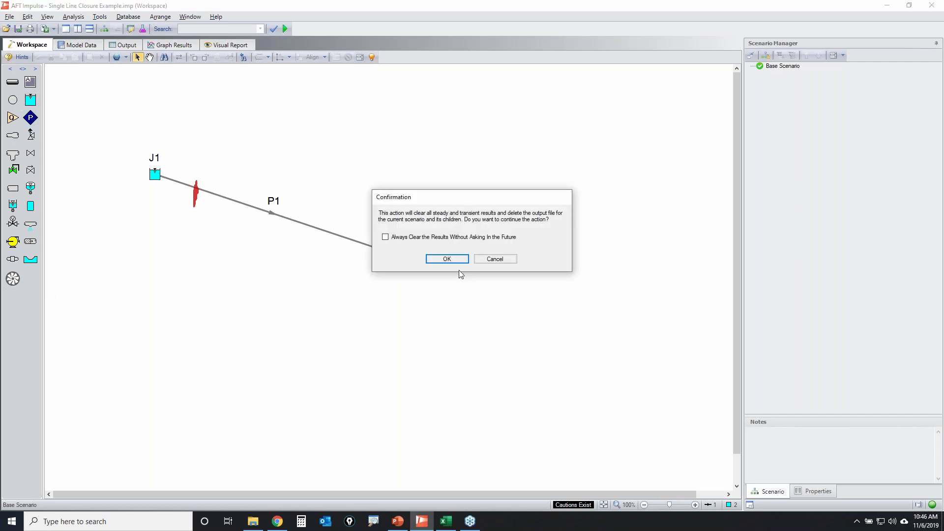
left_click(448, 258)
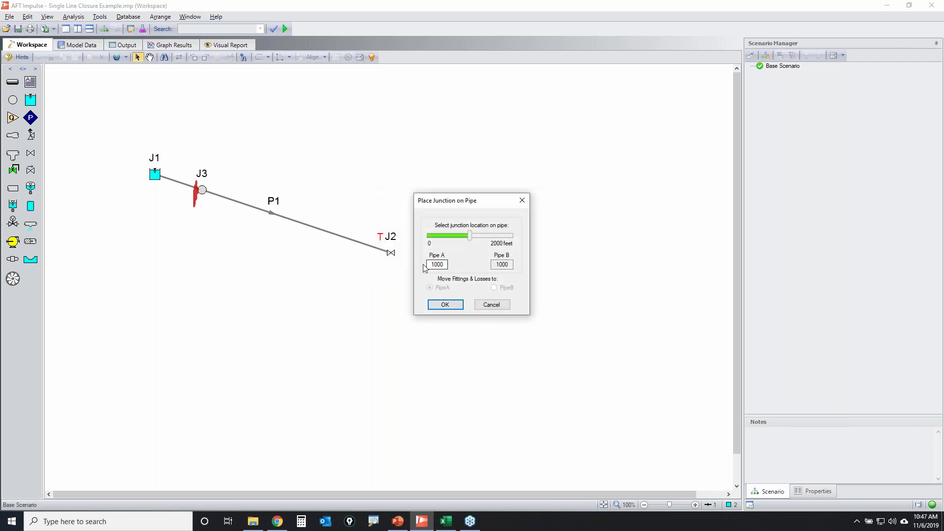
left_click_drag(429, 265, 474, 264)
type("20")
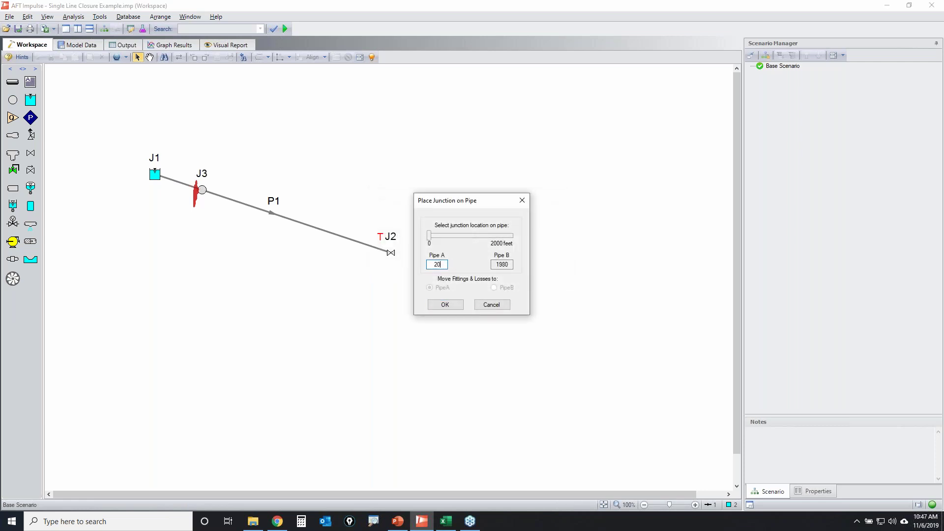
left_click(445, 305)
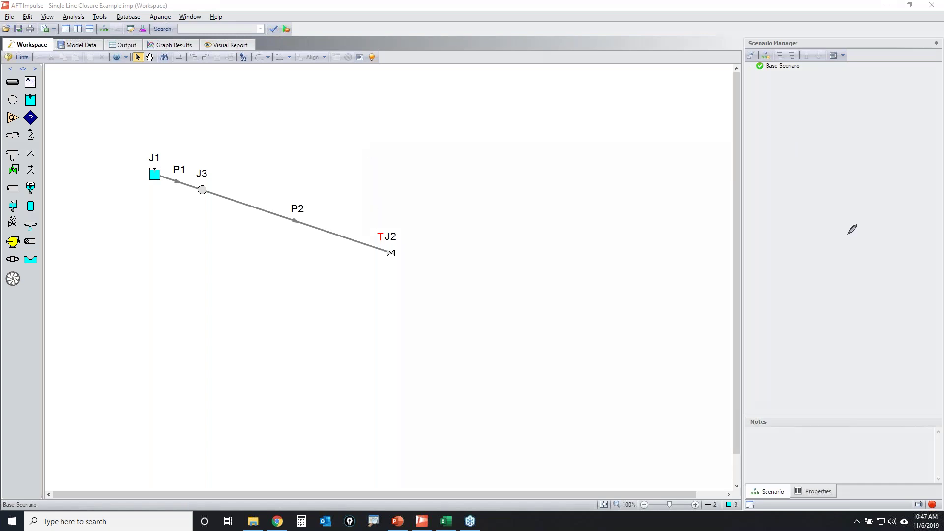
- Check P1 (20 ft) and P2 (1,980 ft) lengths, then open Section Pipes from the Check List
left_click(185, 186)
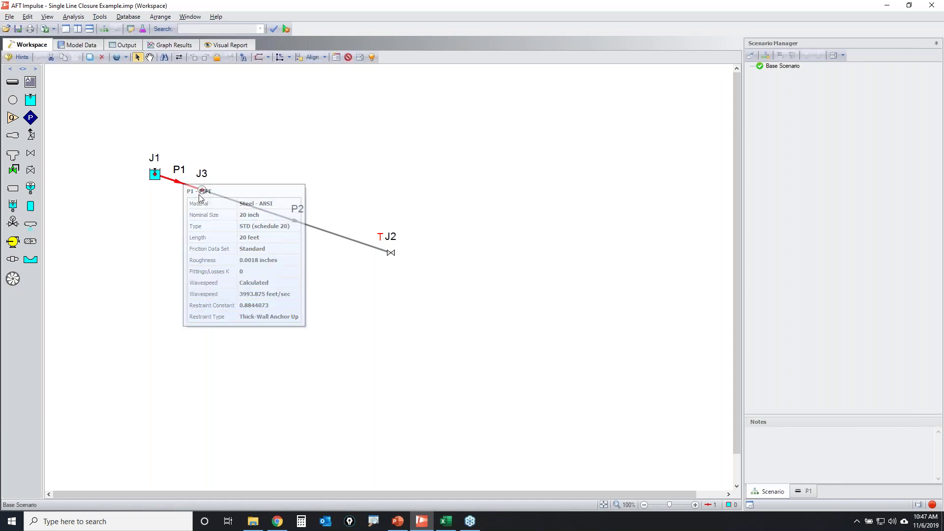
right_click(295, 228)
left_click(296, 226)
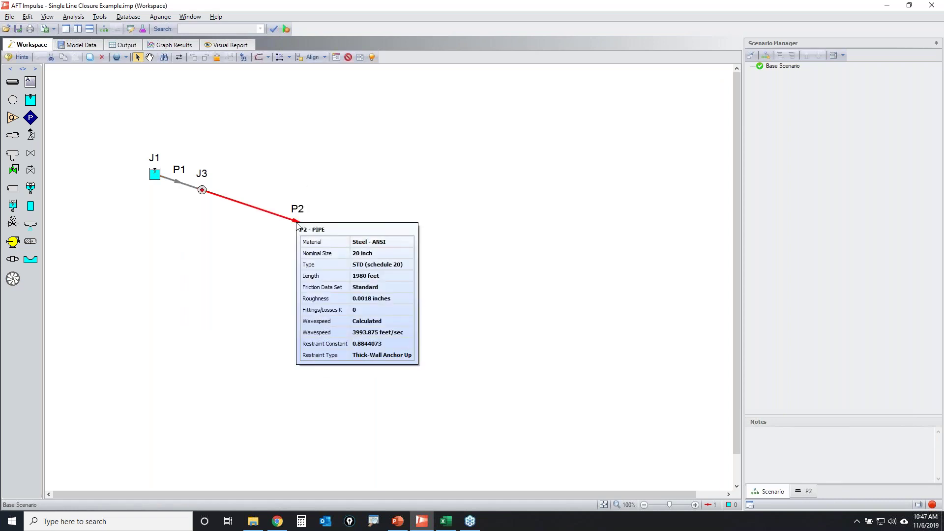
left_click(569, 352)
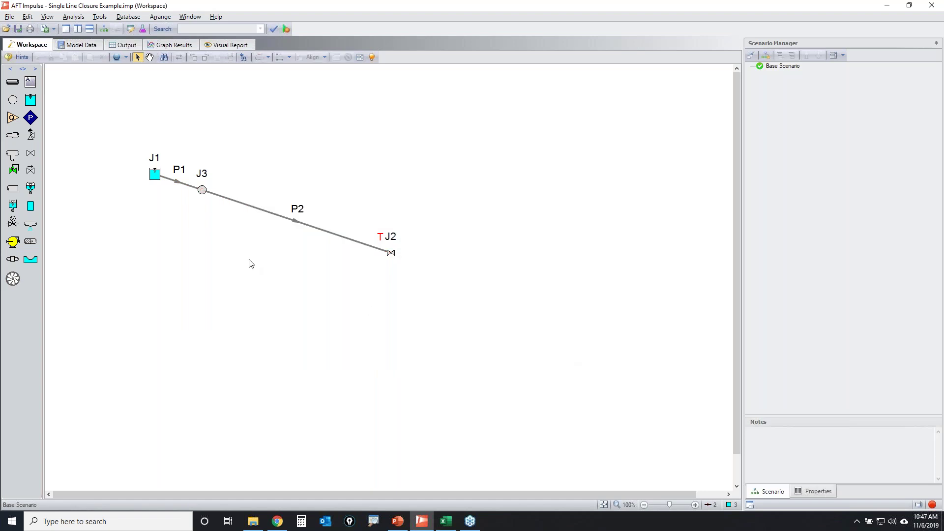
left_click(932, 505)
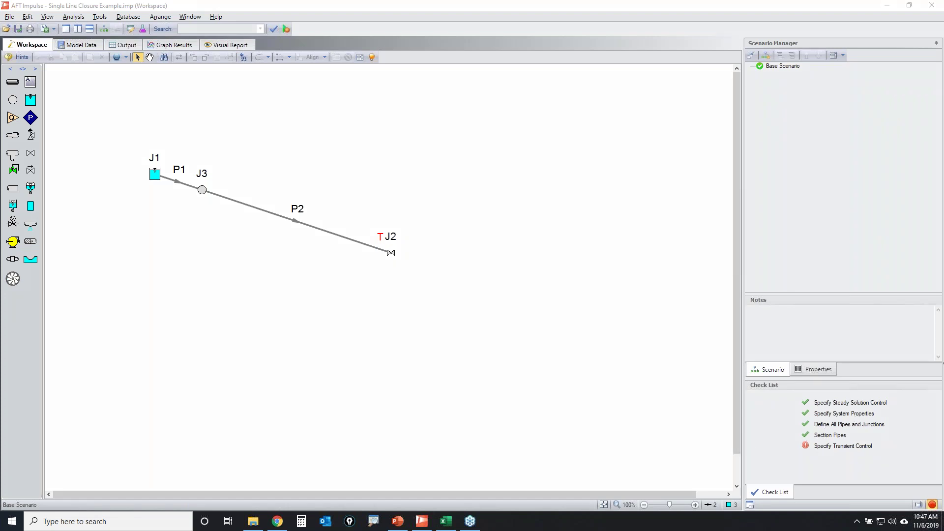
left_click(830, 436)
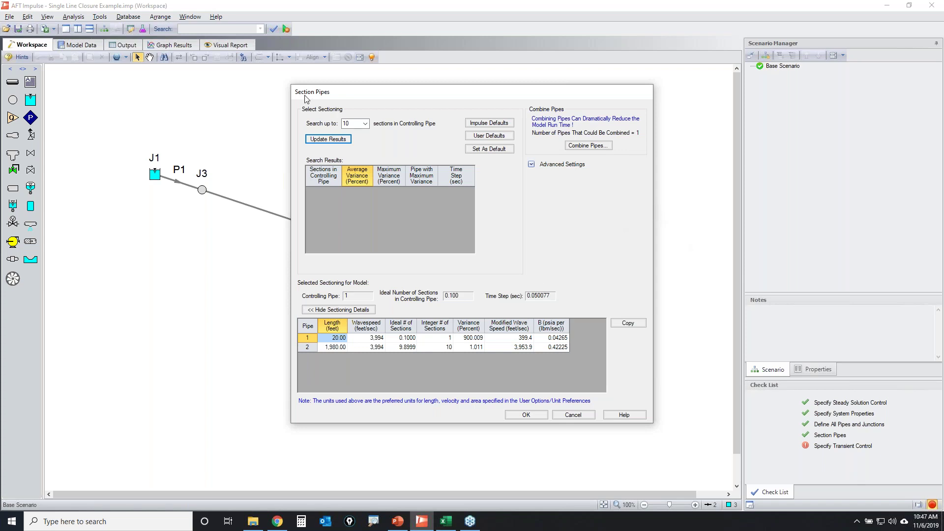
- Search sectioning options and pick 10 sections in P1, giving P2 990 sections and 0.000501 s
left_click(340, 138)
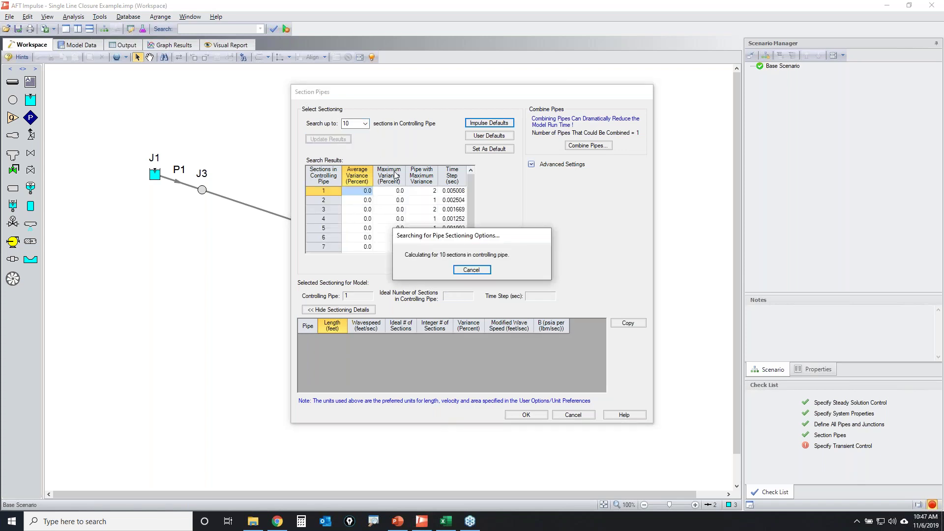
scroll(473, 219, "down", 1)
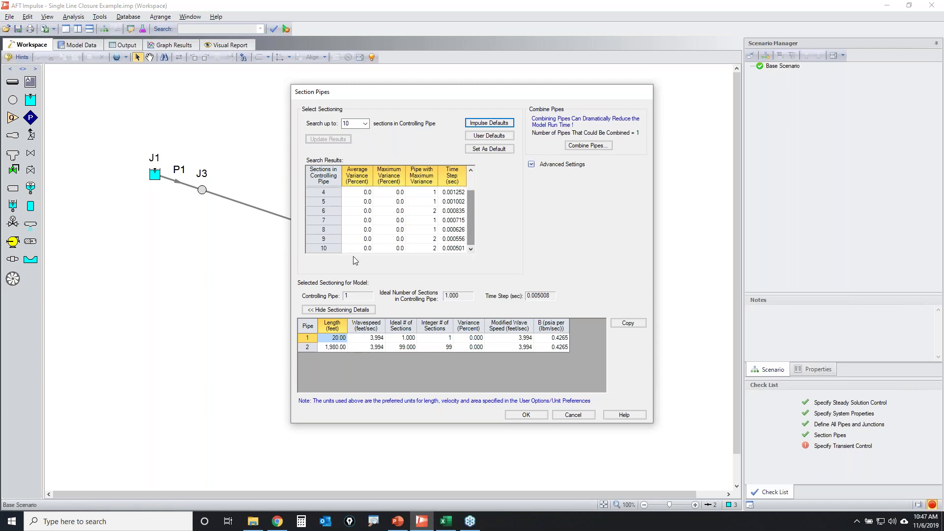
left_click(322, 249)
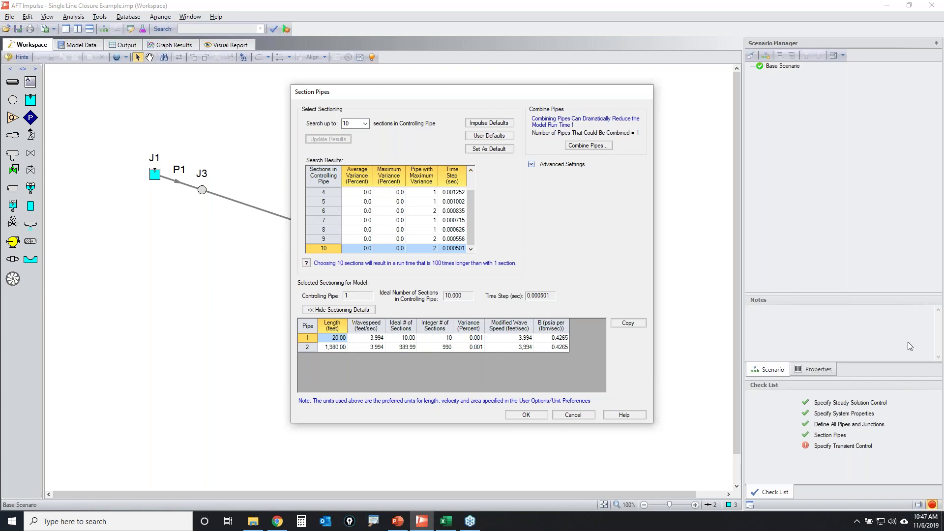
mouse_move(486, 301)
left_mouse_down()
mouse_move(565, 300)
mouse_move(518, 282)
mouse_move(477, 285)
mouse_move(512, 301)
left_mouse_up()
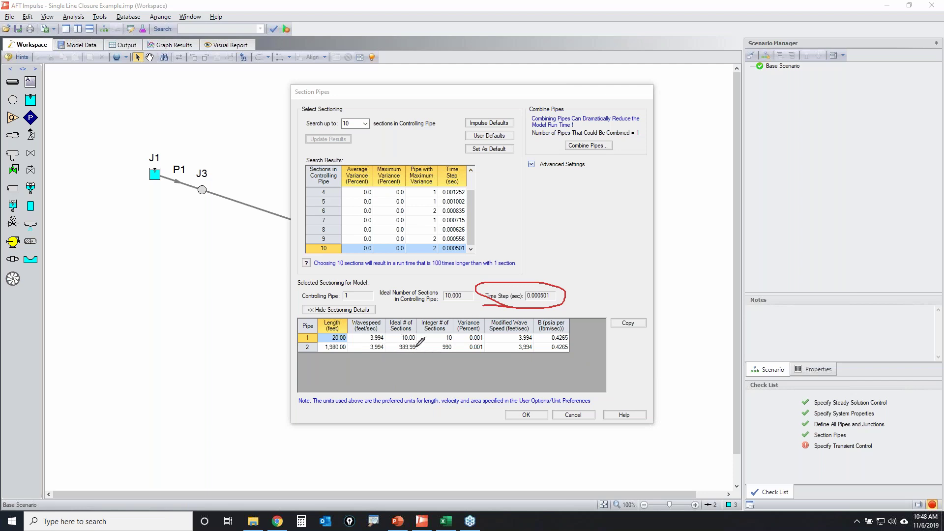
mouse_move(415, 343)
left_mouse_down()
mouse_move(389, 349)
mouse_move(416, 350)
mouse_move(399, 327)
mouse_move(398, 342)
mouse_move(417, 340)
left_mouse_up()
key("Escape")
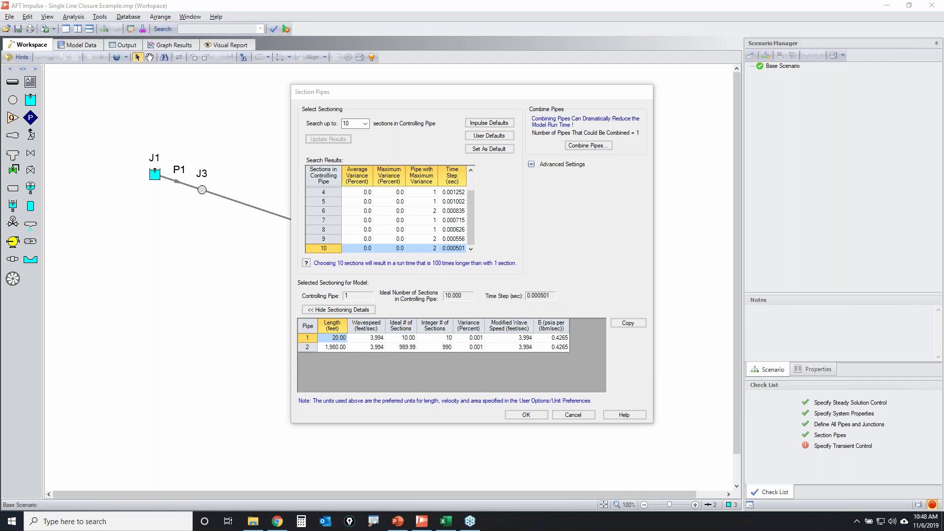
- Compare 3, 2 and 1 sections in the controlling pipe, settling on 2 sections
left_click(471, 211)
scroll(474, 205, "up", 1)
left_click(332, 209)
left_click(331, 198)
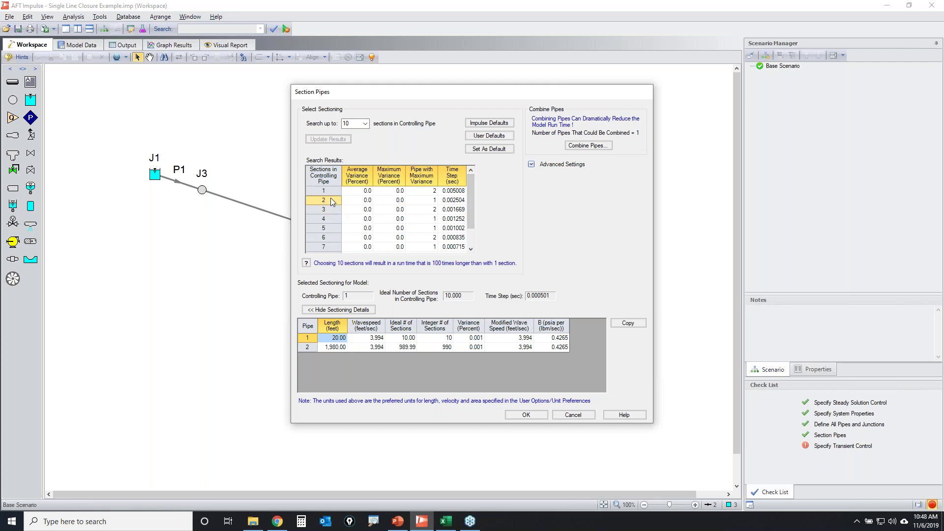
left_click(329, 191)
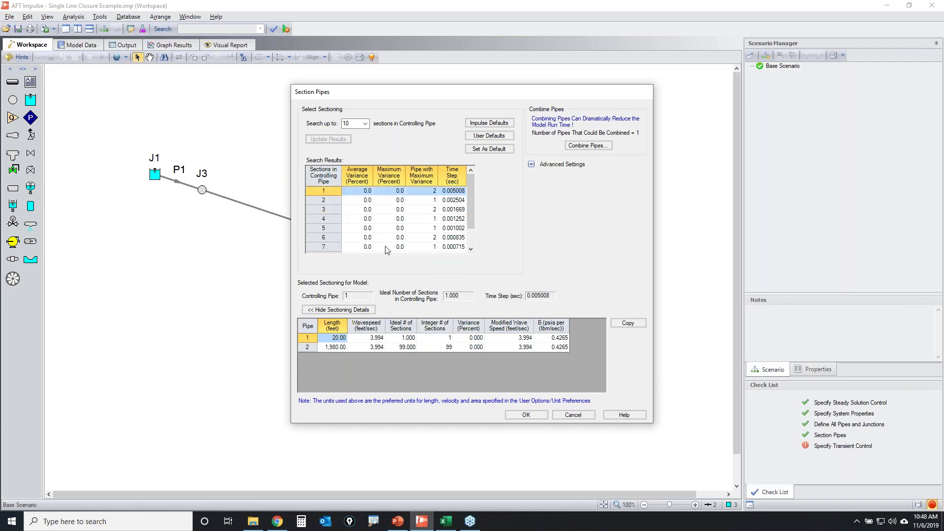
left_click(326, 199)
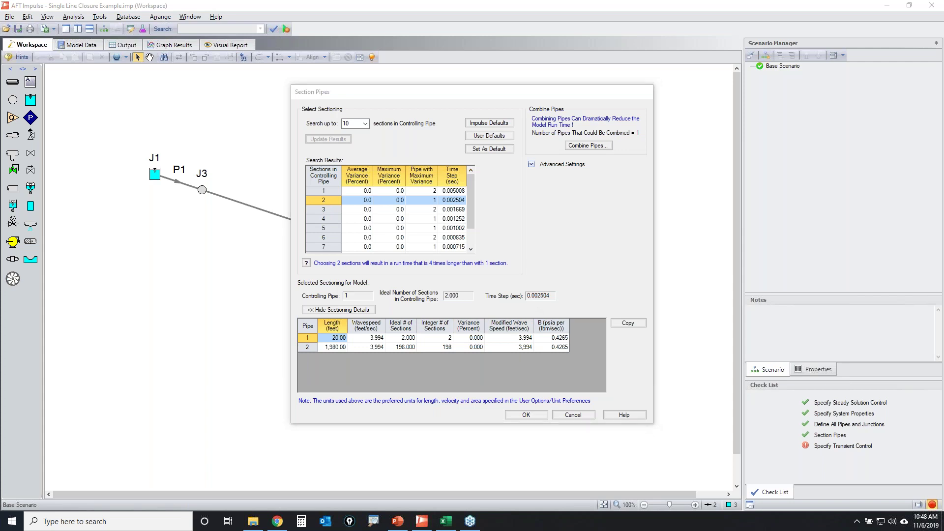
- Verify ideal counts of 2 and 198 sections with zero variance, and apply the sectioning
mouse_move(393, 340)
left_mouse_down()
mouse_move(420, 338)
mouse_move(394, 330)
mouse_move(387, 343)
mouse_move(326, 342)
mouse_move(322, 332)
mouse_move(329, 342)
left_mouse_up()
mouse_move(392, 346)
left_mouse_down()
mouse_move(388, 358)
mouse_move(421, 352)
mouse_move(389, 341)
mouse_move(411, 353)
left_mouse_up()
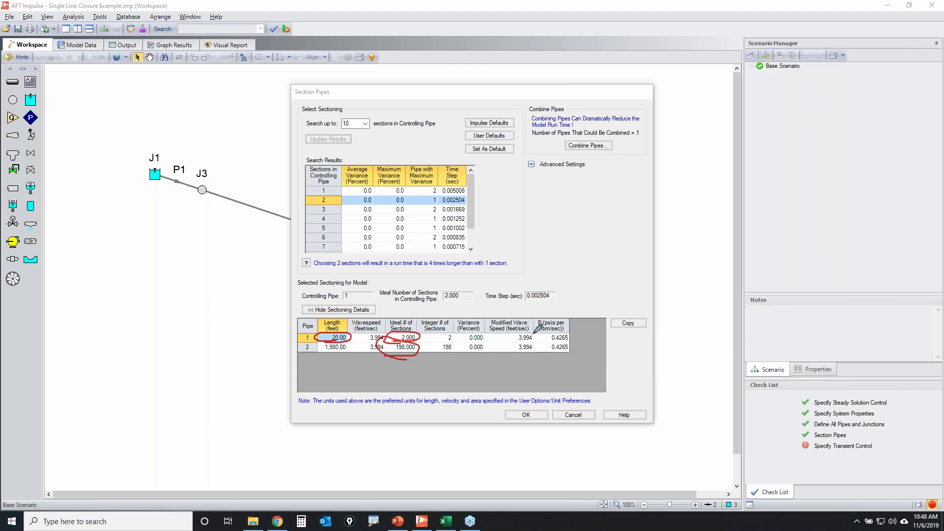
mouse_move(527, 321)
left_mouse_down()
mouse_move(492, 338)
mouse_move(523, 349)
mouse_move(536, 339)
mouse_move(528, 320)
left_mouse_up()
mouse_move(353, 202)
left_mouse_down()
mouse_move(406, 195)
mouse_move(357, 204)
left_mouse_up()
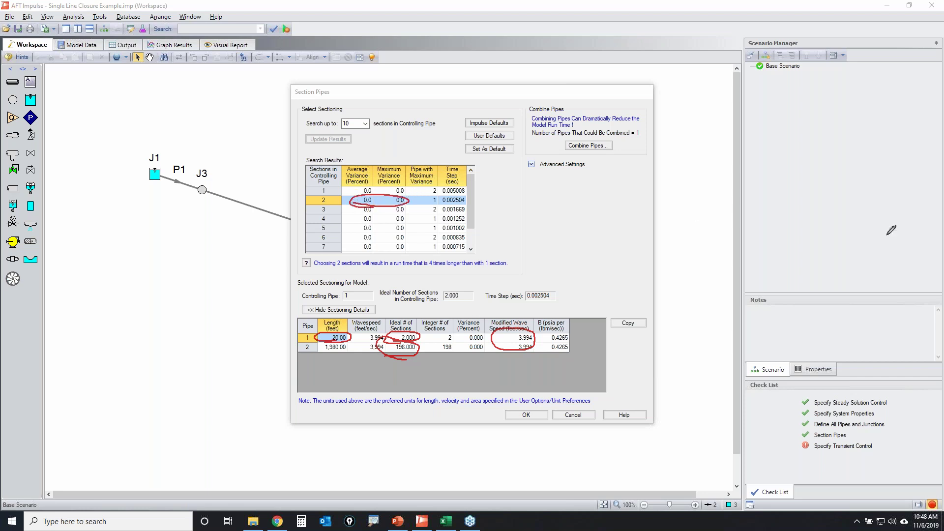
key("Escape")
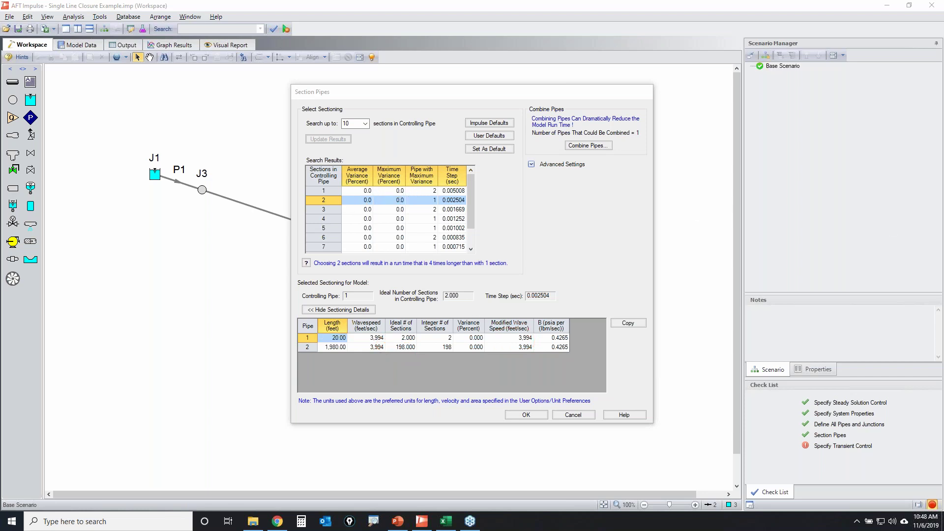
left_click(525, 416)
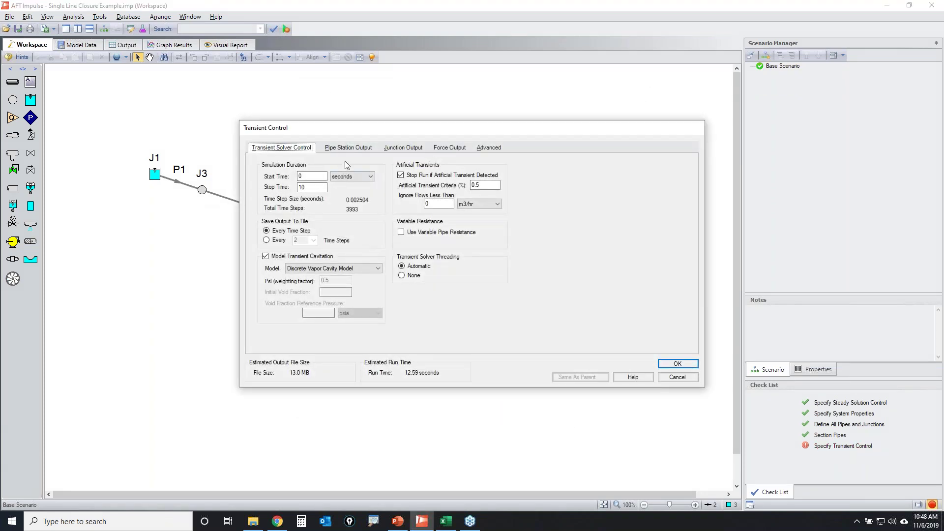
- Limit pipes 1 and 2 station output to Inlet and Outlet, estimating 335 kB
left_click(356, 149)
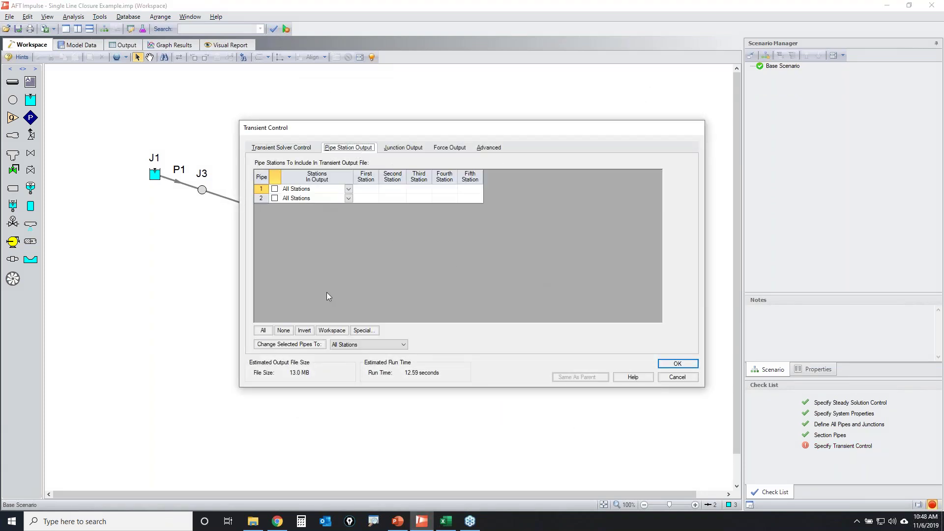
left_click(314, 189)
left_click(349, 189)
left_click(308, 211)
left_click(348, 198)
left_click(328, 217)
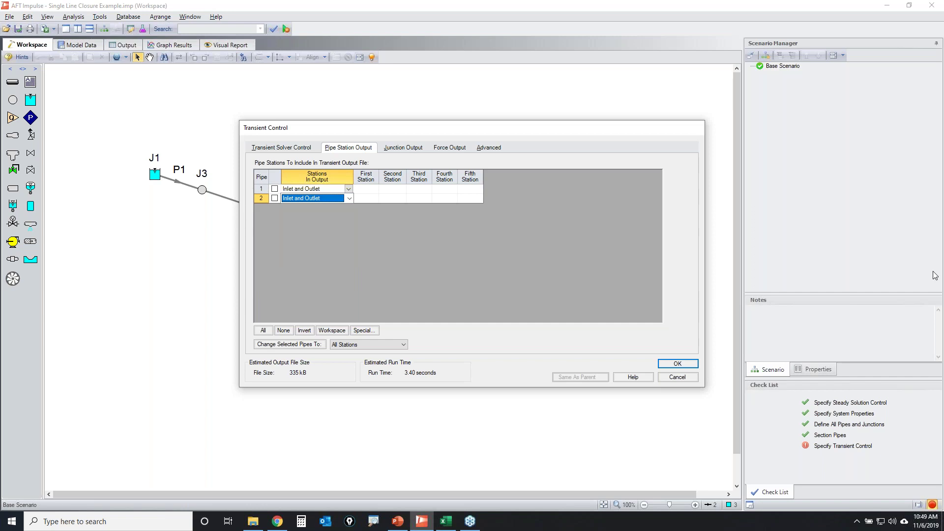
- Ink-mark the station table and the select-all and change-selected-pipes controls, then clear the marks
mouse_move(475, 202)
left_mouse_down()
mouse_move(357, 184)
mouse_move(237, 222)
mouse_move(355, 313)
mouse_move(573, 254)
mouse_move(447, 192)
mouse_move(421, 195)
left_mouse_up()
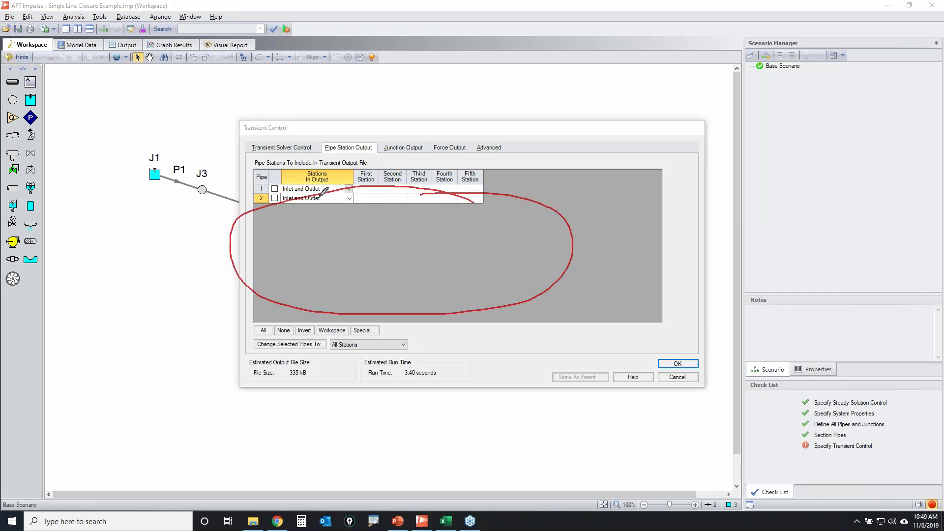
mouse_move(350, 182)
left_mouse_down()
mouse_move(362, 199)
mouse_move(361, 191)
mouse_move(336, 206)
mouse_move(344, 195)
mouse_move(355, 211)
left_mouse_up()
key("e")
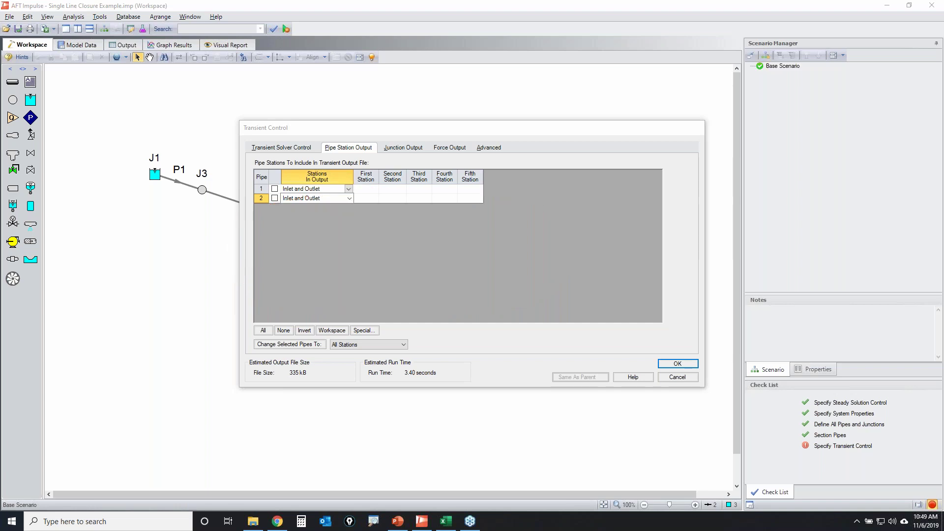
mouse_move(251, 326)
left_mouse_down()
mouse_move(273, 330)
mouse_move(249, 320)
left_mouse_up()
mouse_move(326, 343)
left_mouse_down()
mouse_move(410, 337)
mouse_move(370, 357)
mouse_move(344, 335)
mouse_move(363, 332)
left_mouse_up()
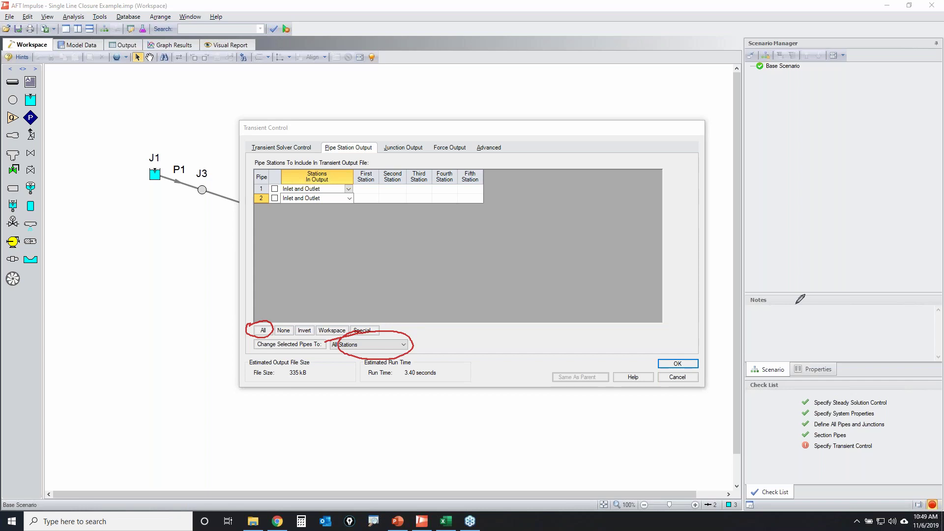
key("Escape")
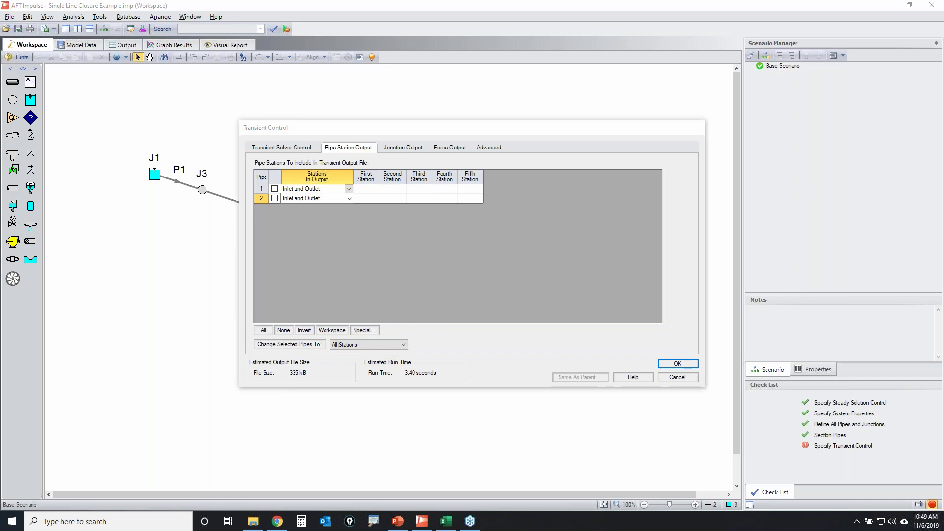
- Change both selected pipes to output All Stations, raising the estimate to 13.0 MB
left_click(263, 330)
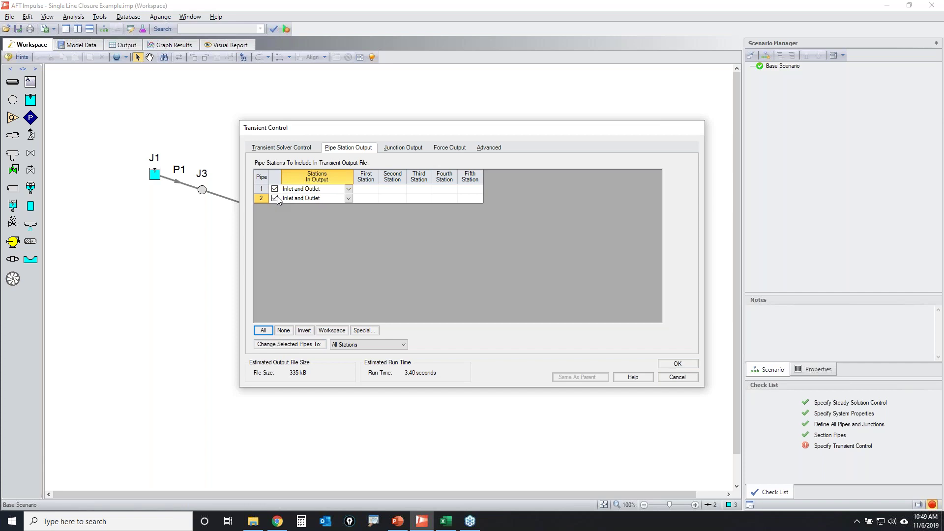
left_click(403, 345)
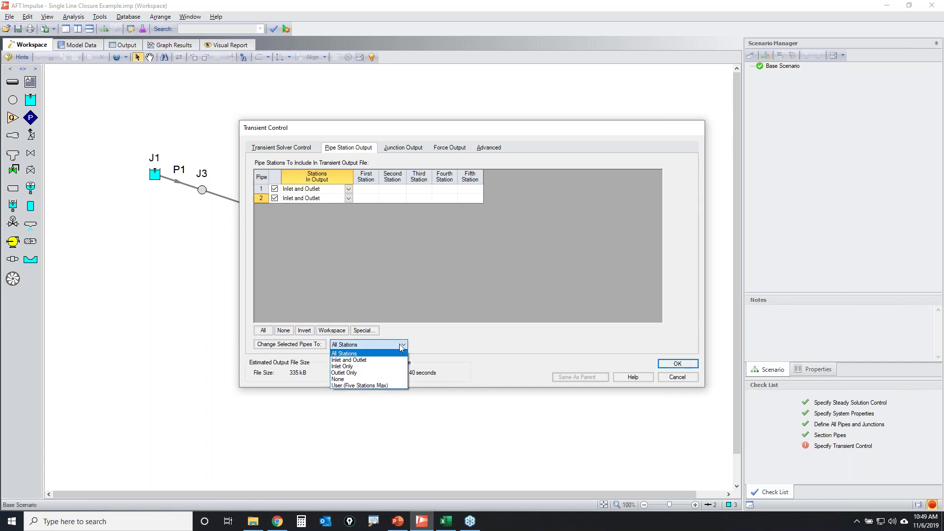
left_click(394, 353)
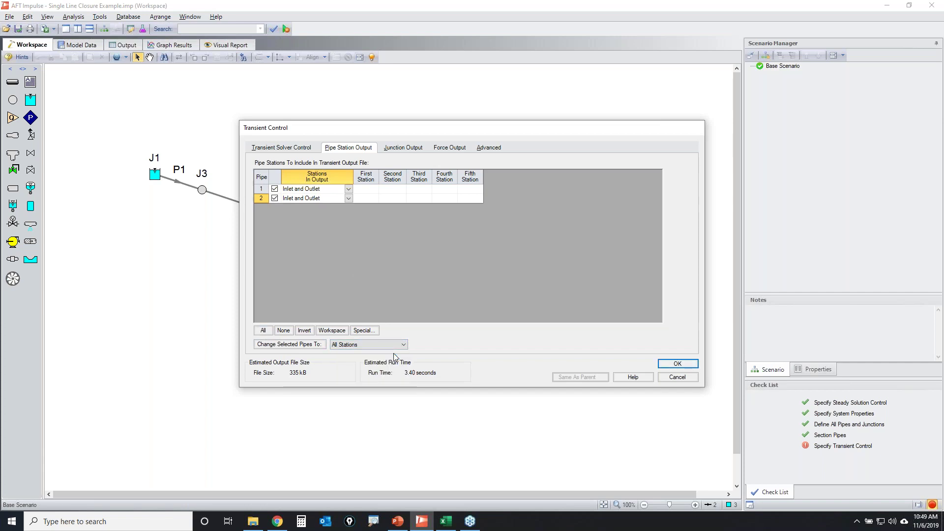
left_click(284, 344)
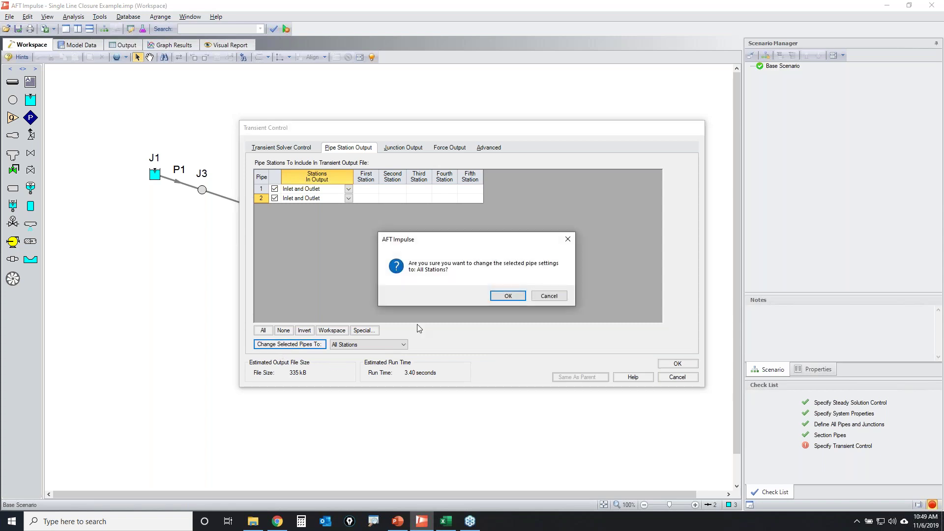
left_click(506, 295)
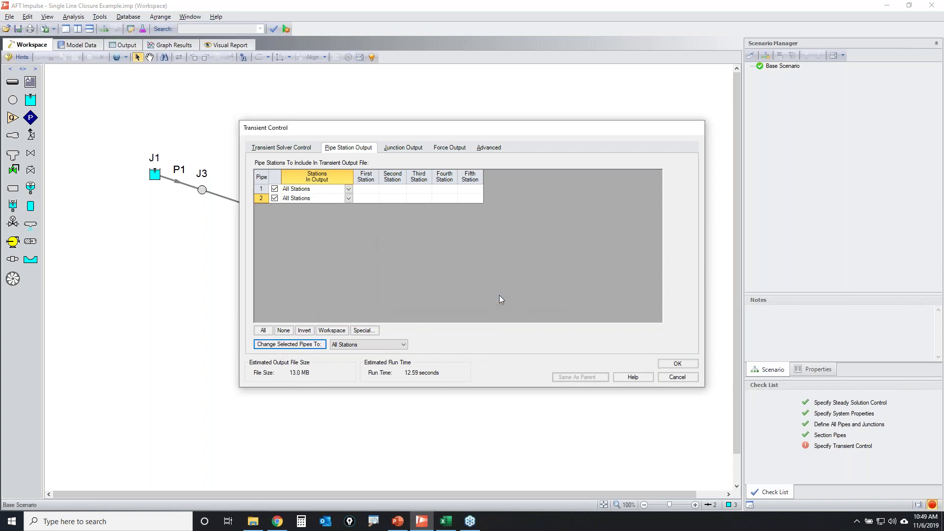
- Accept the Transient Control settings to complete the check list
left_click(843, 334)
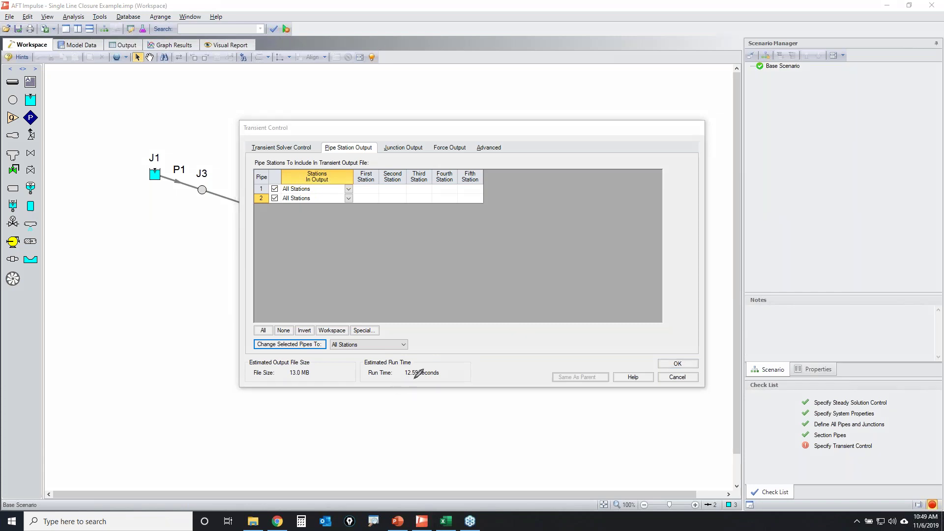
mouse_move(437, 367)
left_mouse_down()
mouse_move(353, 362)
mouse_move(397, 378)
mouse_move(441, 376)
mouse_move(421, 365)
left_mouse_up()
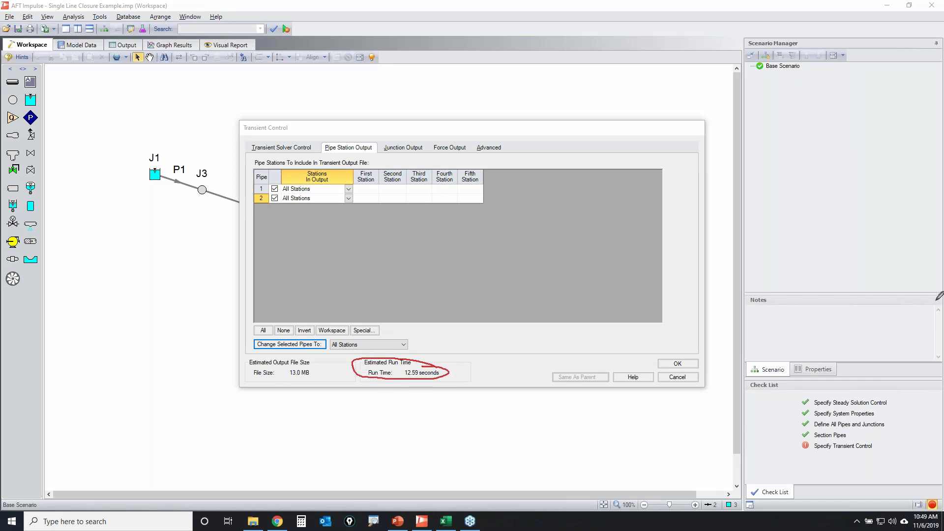
key("Escape")
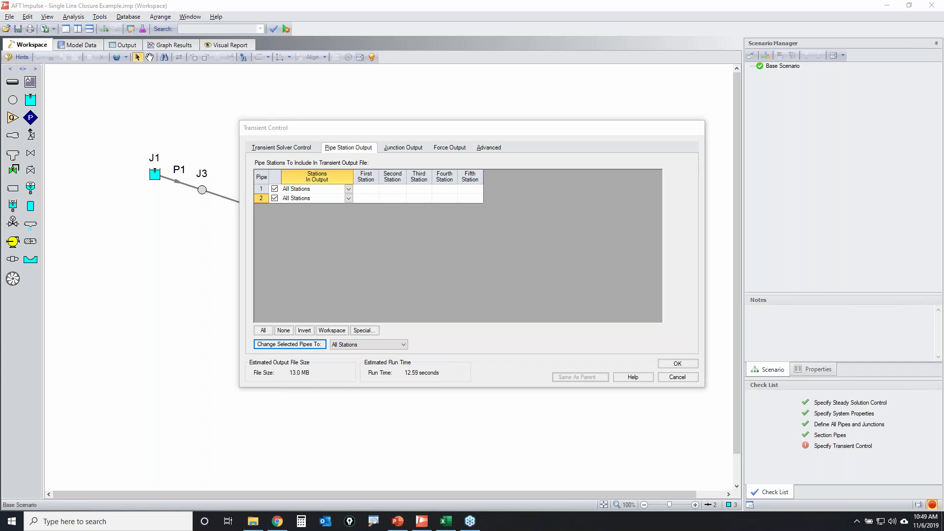
left_click(677, 364)
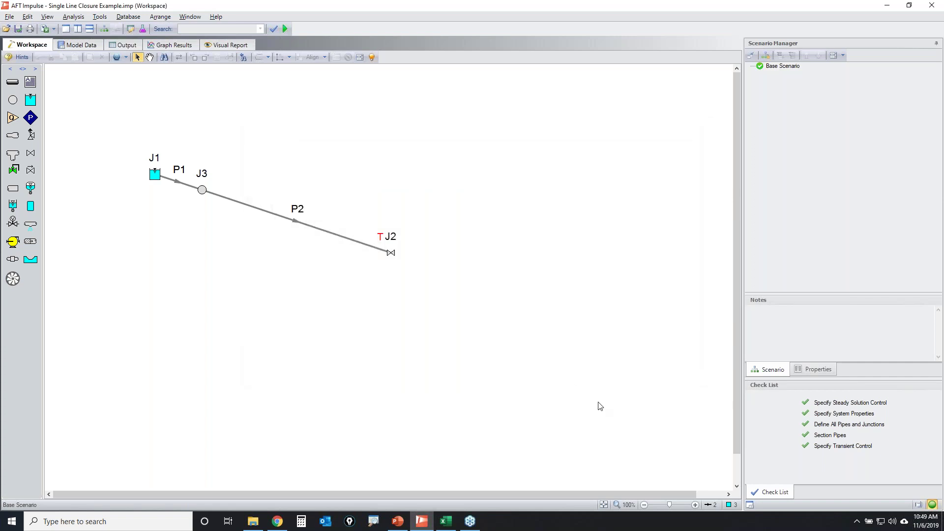
- Run the transient model with Ctrl+R and open the Output tables once it completes
key("ctrl+r")
left_click(448, 165)
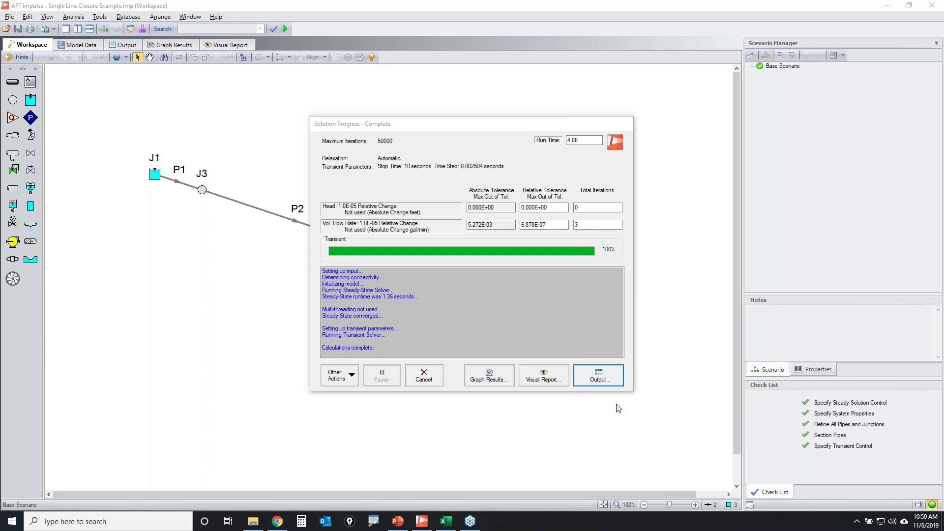
left_click(597, 375)
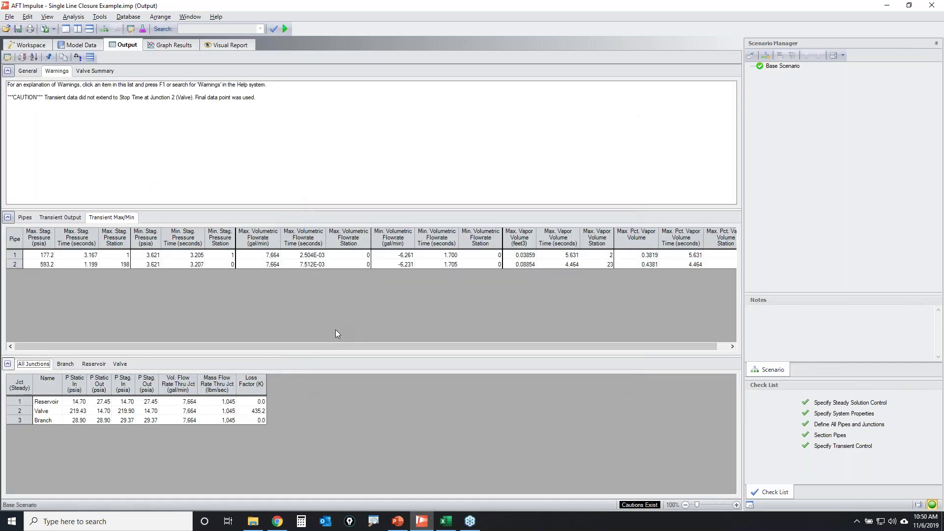
- Set up a static pressure profile graph in psia along pipes 1 and 2
left_click(176, 46)
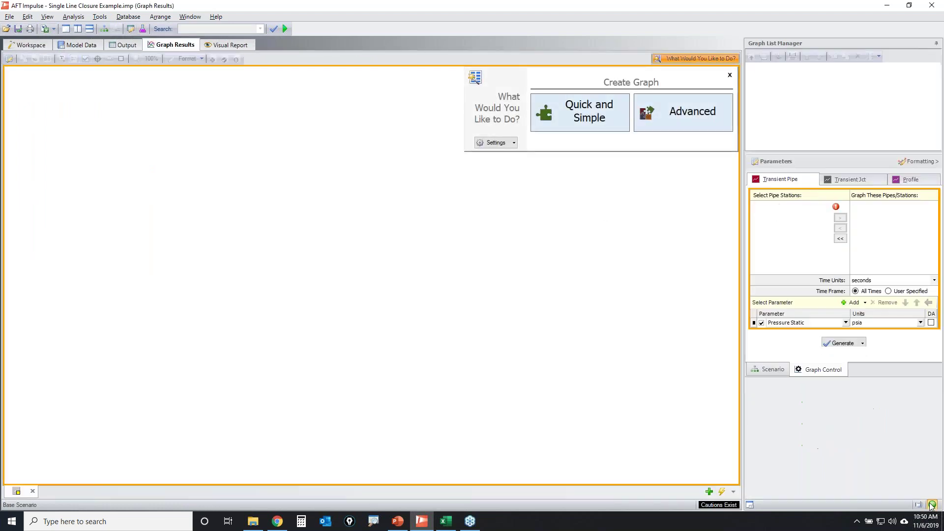
left_click(812, 491)
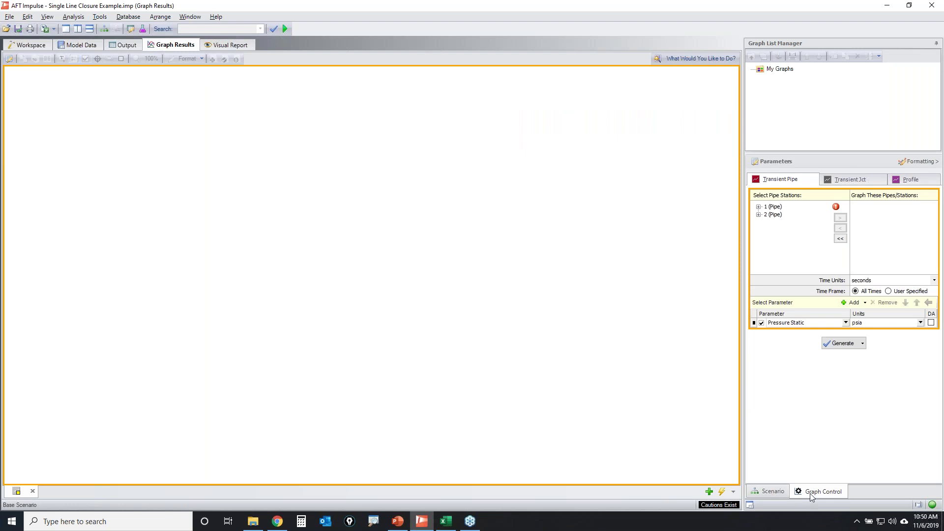
left_click(909, 180)
left_click(807, 209)
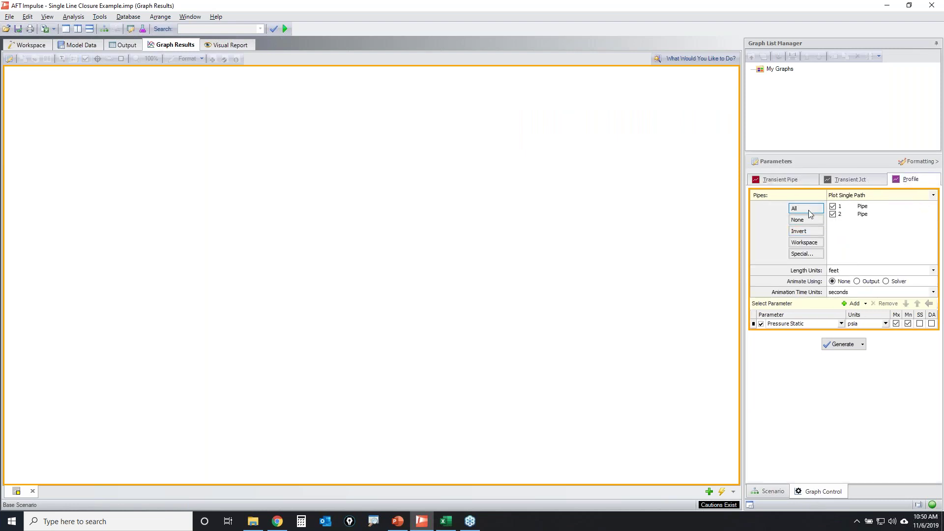
- Generate a Pressure Static vs. Length profile animated by Output, with Mx and Mn unchecked
left_click(857, 281)
left_click(896, 323)
left_click(908, 324)
left_click(842, 344)
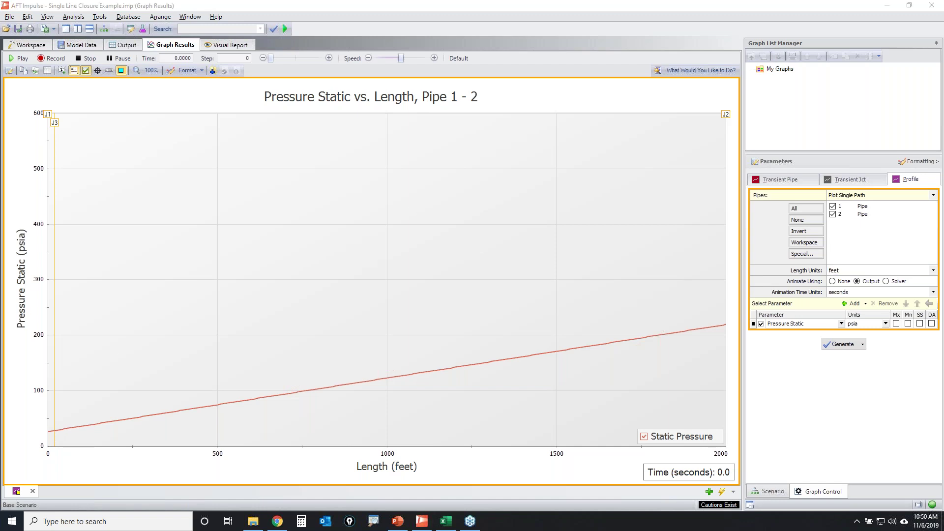
left_click_drag(56, 429, 57, 429)
key("Escape")
left_click(880, 324)
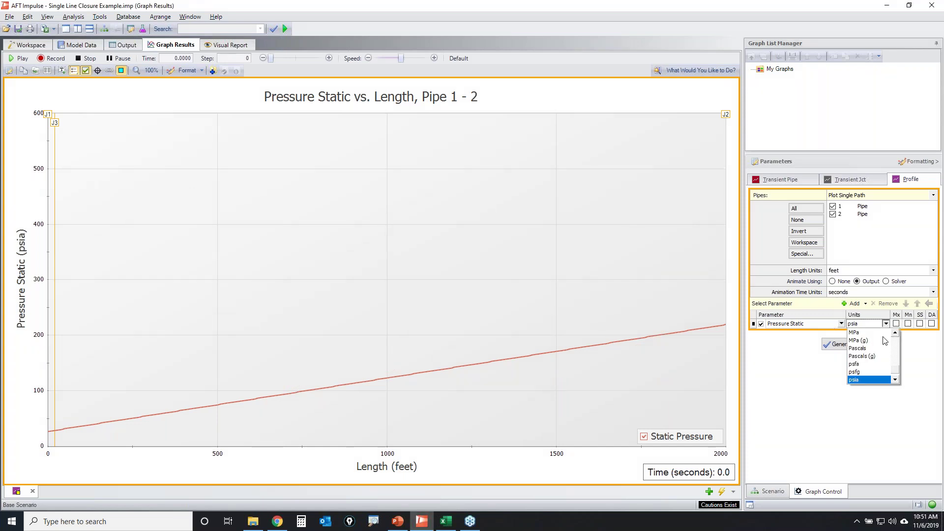
- Redraw the pipe 1–2 profile in psig, then step and play the transient animation
left_click(878, 380)
left_click(841, 345)
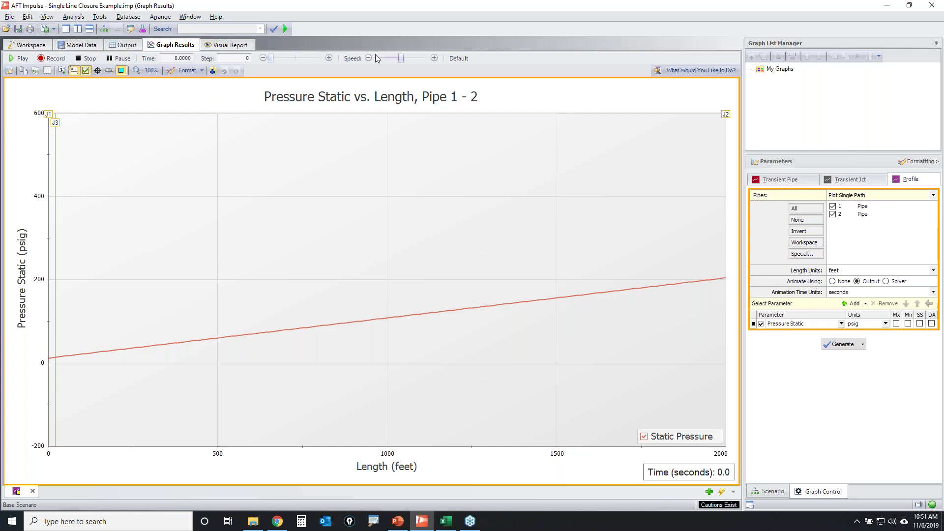
left_click(329, 59)
left_click(22, 58)
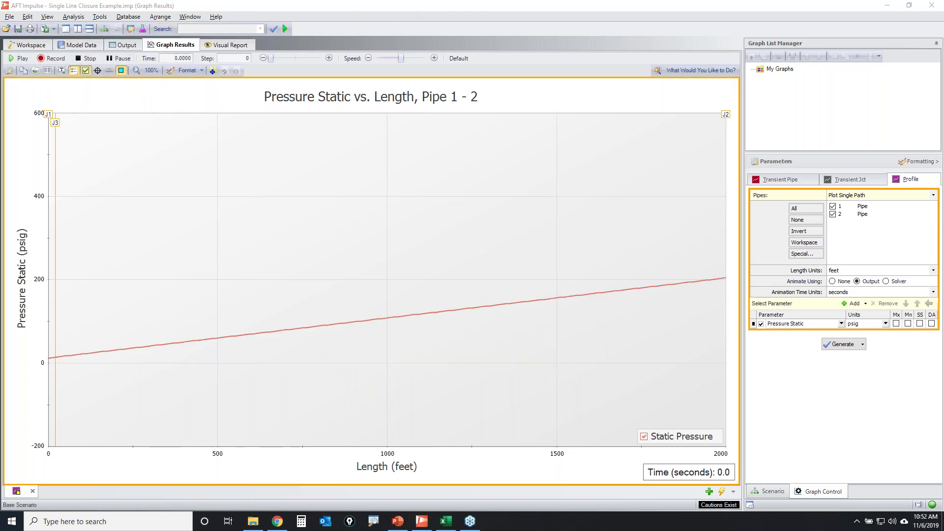
mouse_move(386, 315)
left_mouse_down()
mouse_move(388, 300)
mouse_move(392, 329)
left_mouse_up()
- Graph static pressure versus time at pipe P2 station 131, peaking near 440 psia
left_click(791, 181)
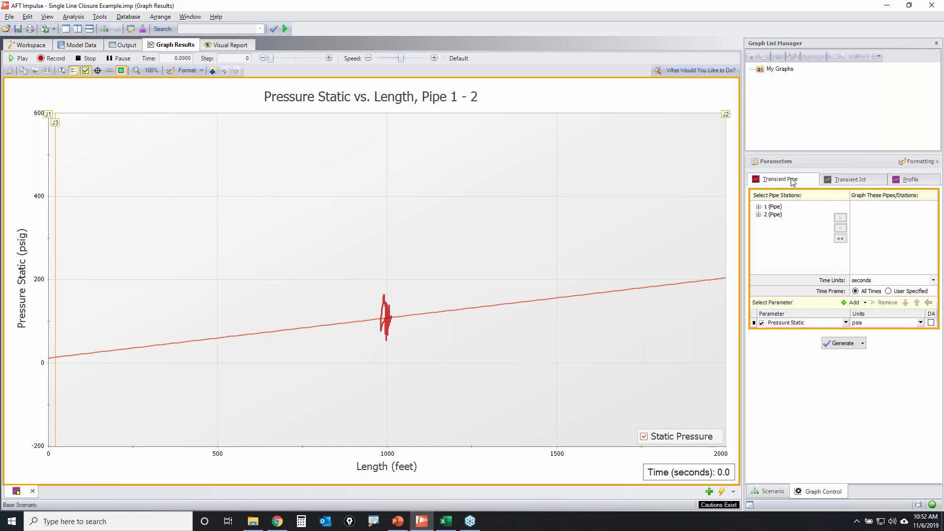
left_click(759, 206)
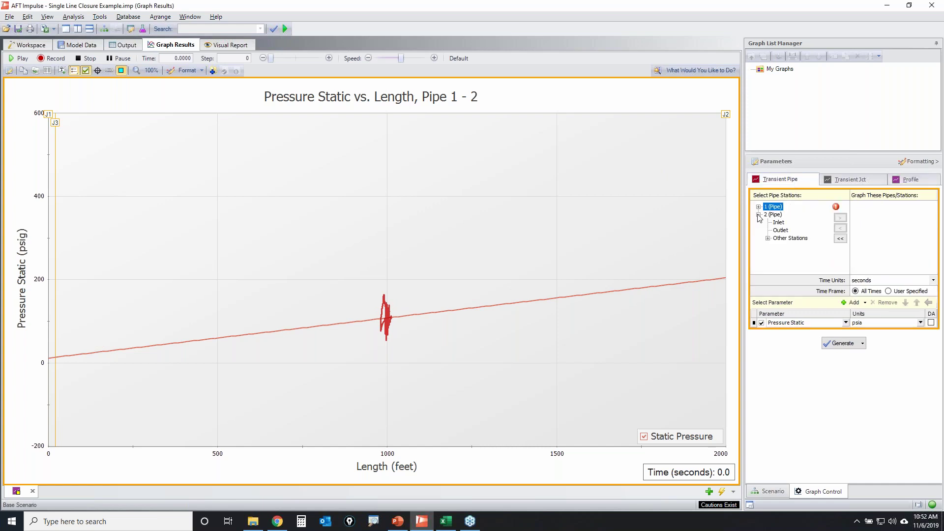
left_click(767, 240)
scroll(792, 245, "down", 20)
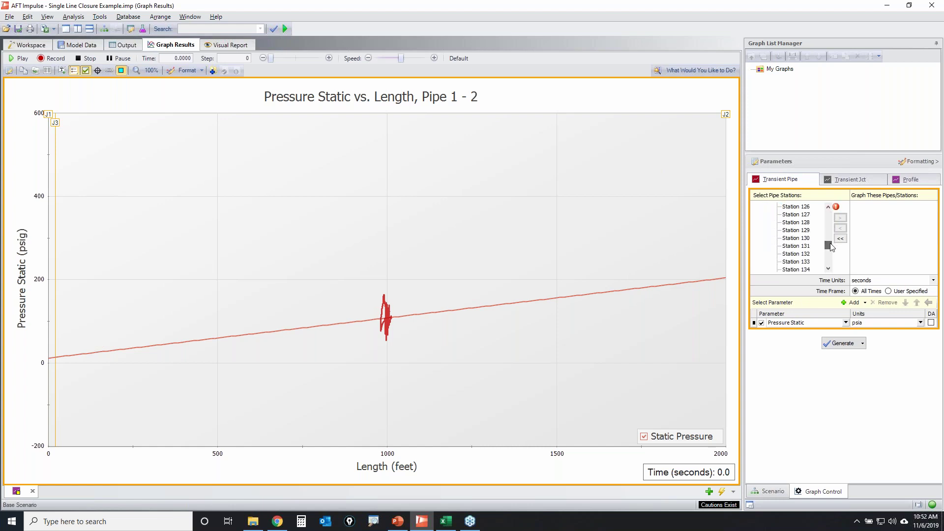
double_click(800, 247)
left_click(842, 343)
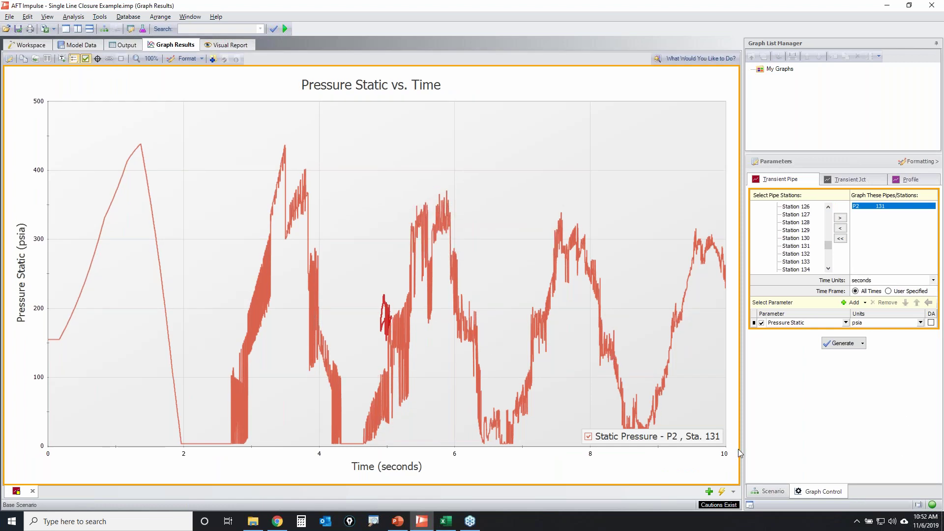
left_click_drag(829, 245, 829, 261)
key("e")
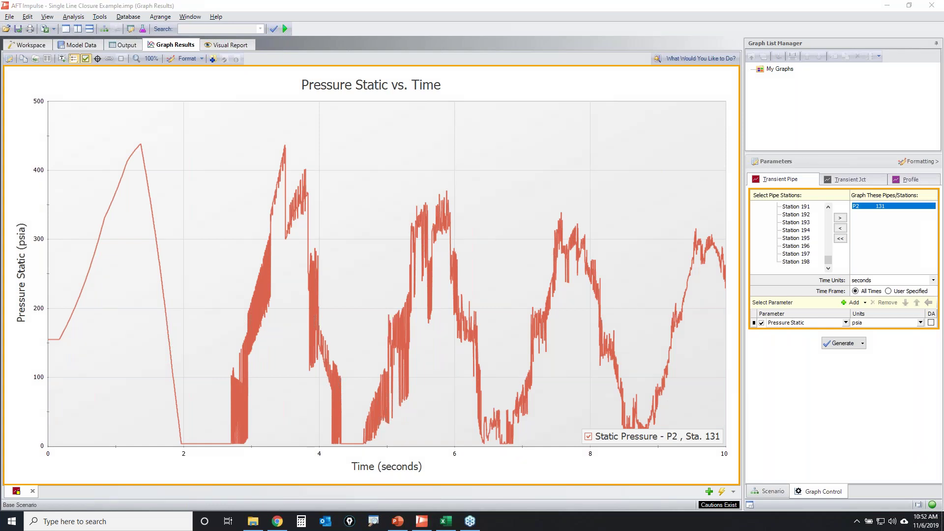
left_click(42, 46)
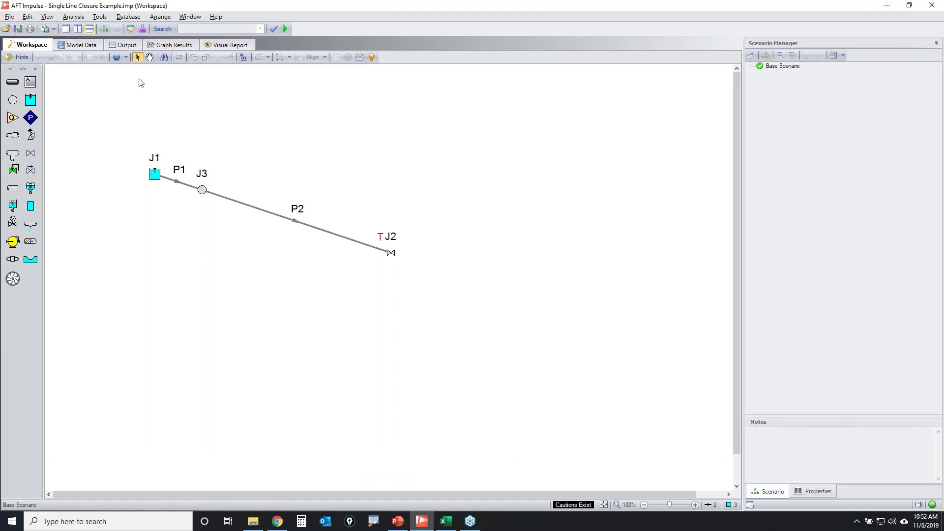
- Re-section pipe 1 to 1 section and pipe 2 to 99, clearing existing results
left_click(143, 30)
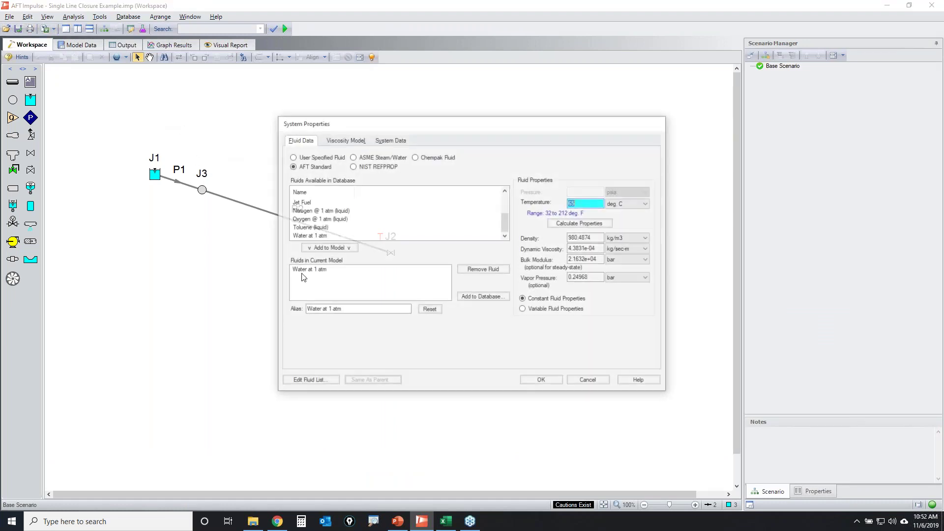
left_click(589, 381)
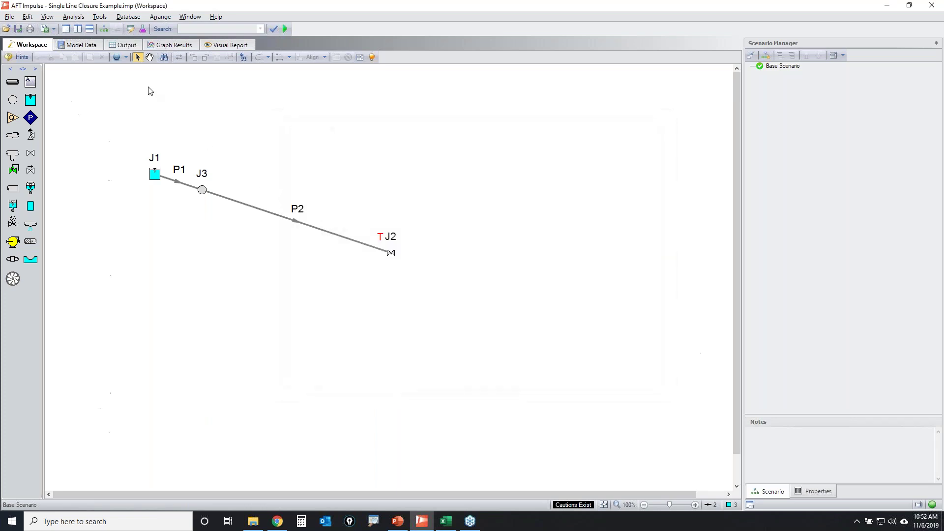
left_click(74, 17)
left_click(81, 70)
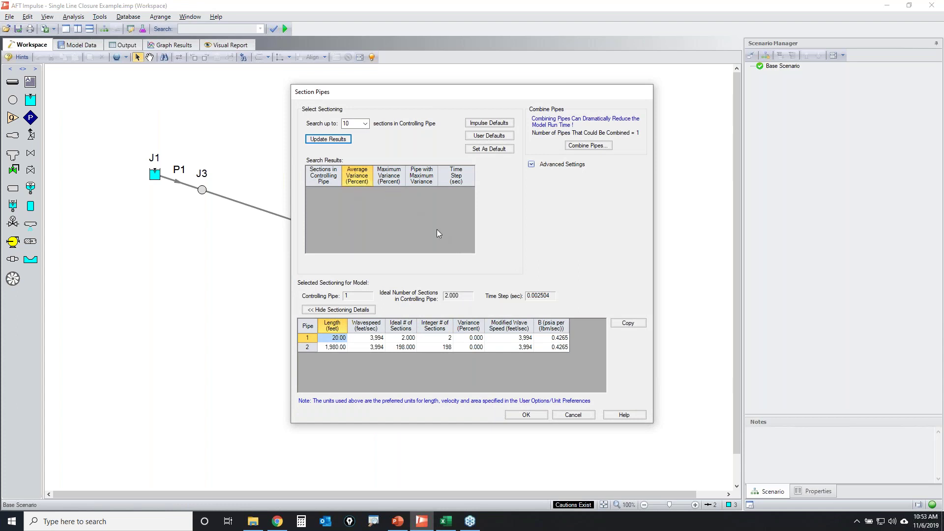
left_click(329, 141)
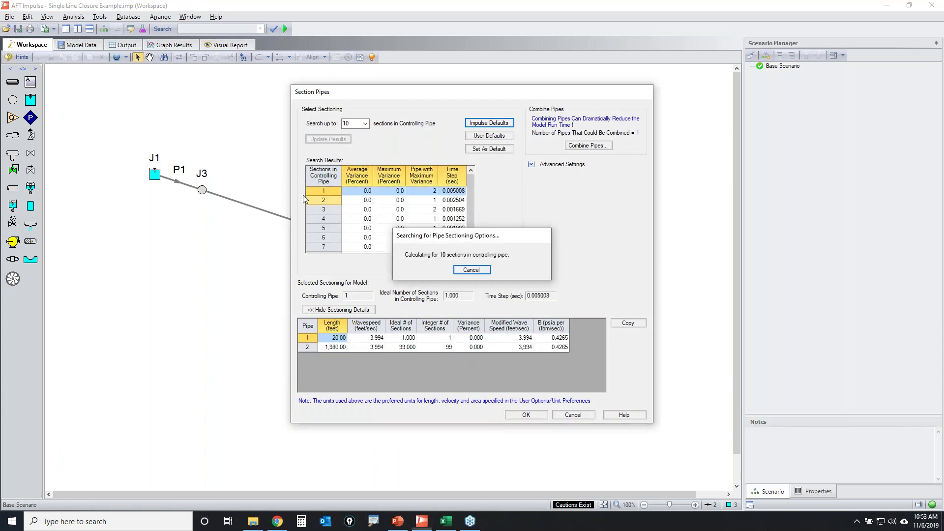
key("Return")
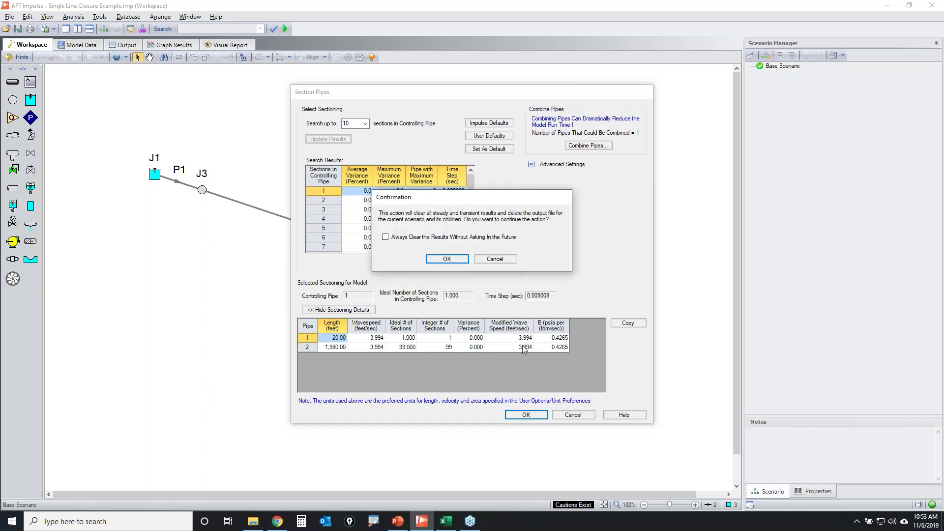
left_click(447, 259)
- Review Transient Control's 0.005008 s step, 1996 steps and 3.0 MB estimate, then cancel
left_click(73, 17)
left_click(98, 82)
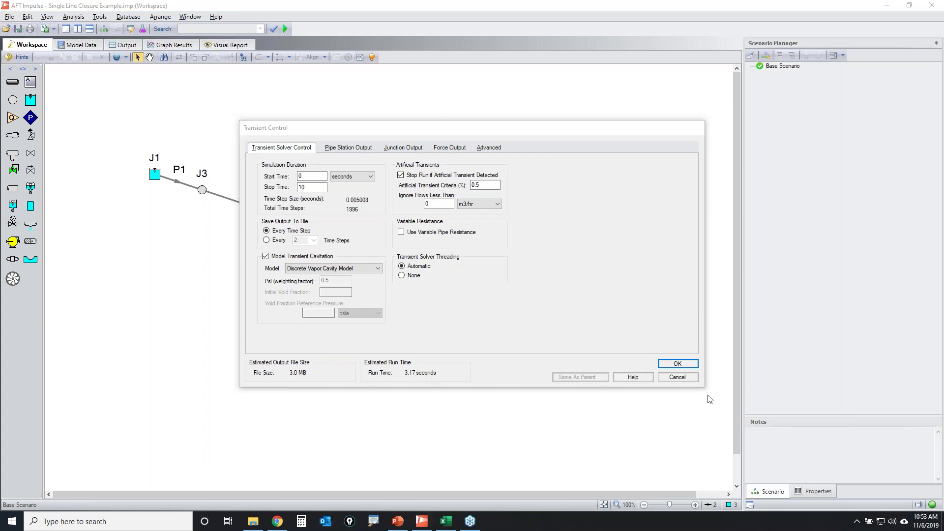
left_click(668, 379)
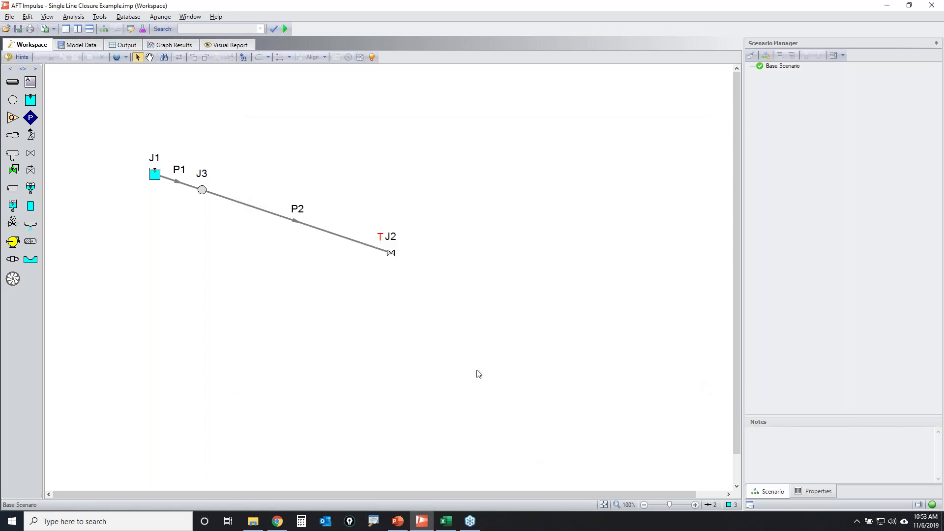
- Discard changes and open Non-Combined Pipe System.imp in its Complex Case/Detailed Tee scenario
left_click(6, 29)
left_click(495, 295)
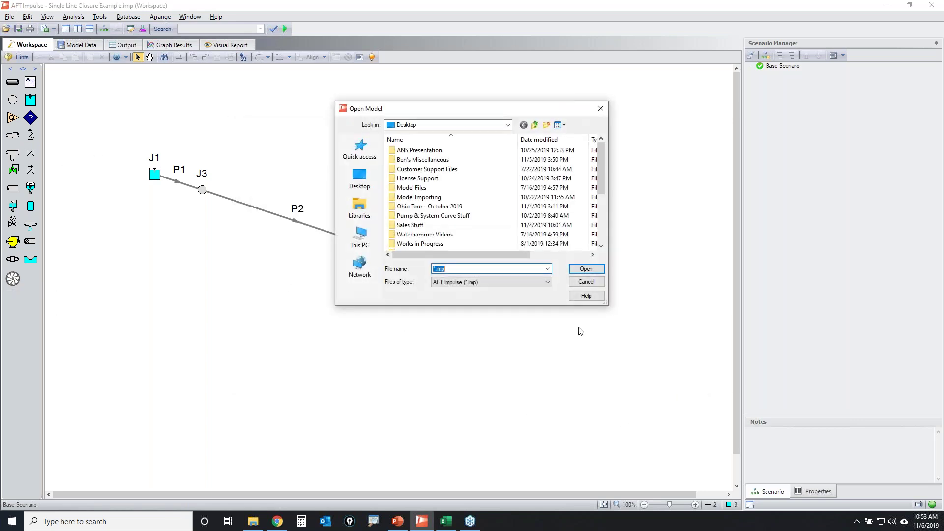
scroll(420, 209, "down", 4)
left_click(421, 217)
double_click(420, 217)
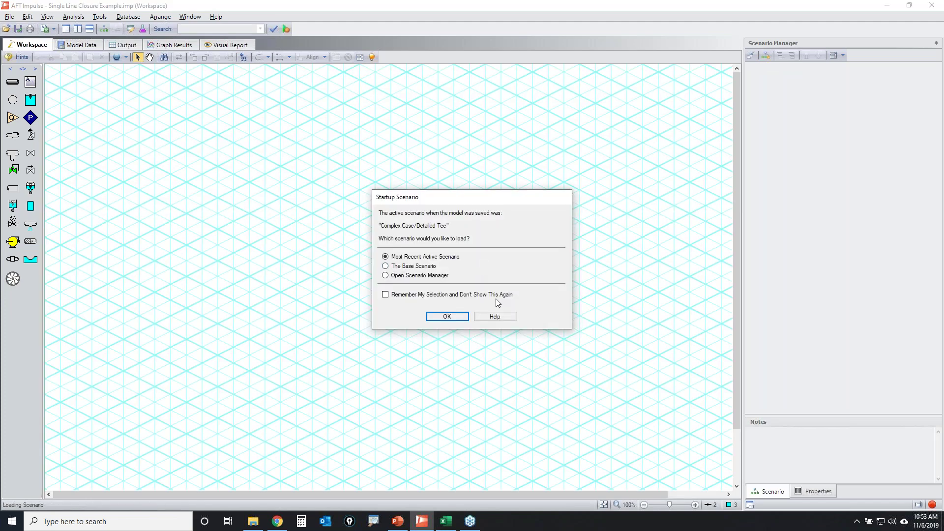
left_click(448, 317)
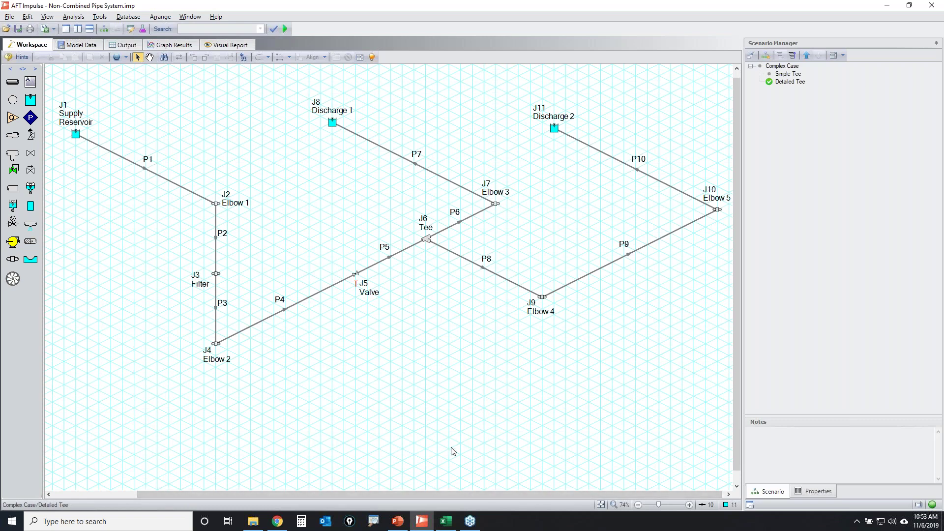
- Show PowerPoint slide 20's combine-your-pipes blog link, then minimize the presentation
left_click(399, 522)
scroll(76, 391, "down", 5)
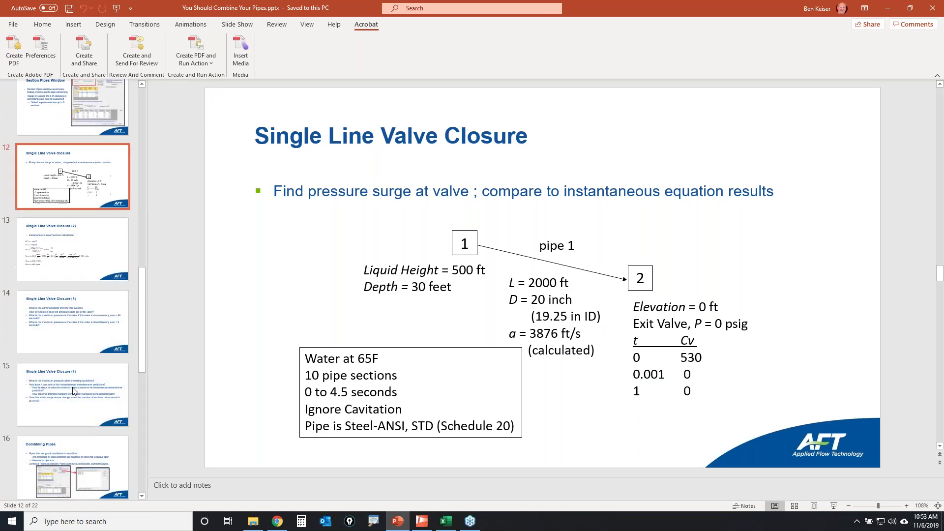
scroll(88, 388, "down", 2)
left_click(99, 478)
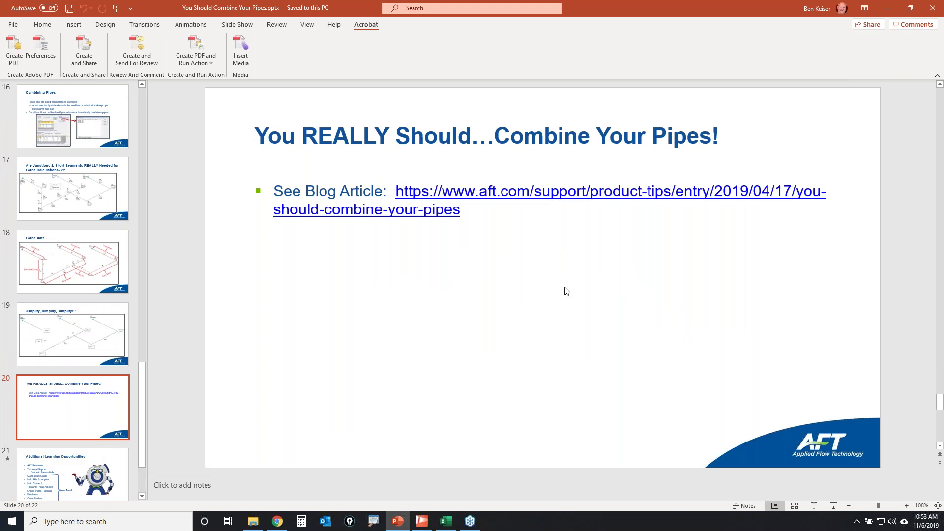
left_click(889, 9)
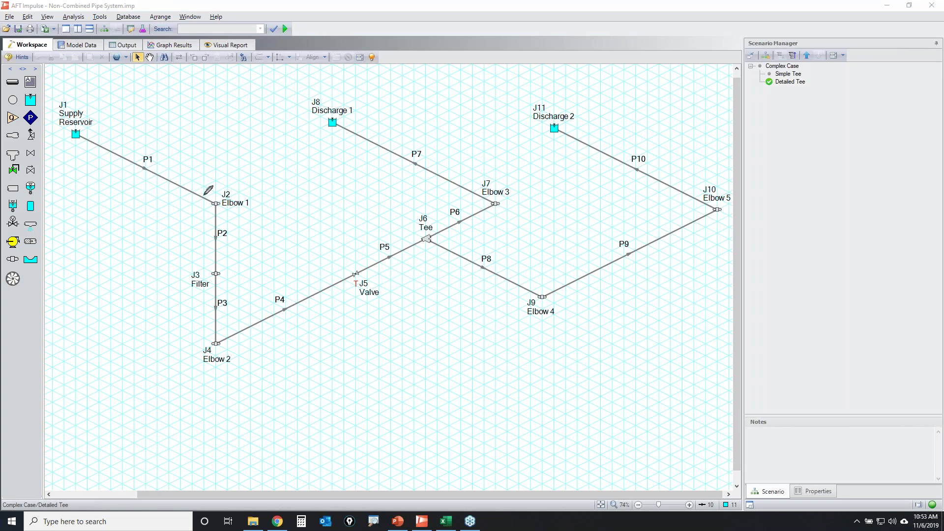
mouse_move(221, 191)
left_mouse_down()
mouse_move(253, 204)
mouse_move(229, 190)
left_mouse_up()
mouse_move(202, 268)
left_mouse_down()
mouse_move(225, 268)
mouse_move(199, 269)
left_mouse_up()
mouse_move(207, 340)
left_mouse_down()
mouse_move(225, 339)
mouse_move(216, 337)
left_mouse_up()
mouse_move(490, 196)
left_mouse_down()
mouse_move(516, 205)
mouse_move(479, 196)
left_mouse_up()
left_click_drag(544, 290, 546, 287)
mouse_move(701, 192)
left_mouse_down()
mouse_move(723, 187)
mouse_move(725, 217)
mouse_move(713, 188)
left_mouse_up()
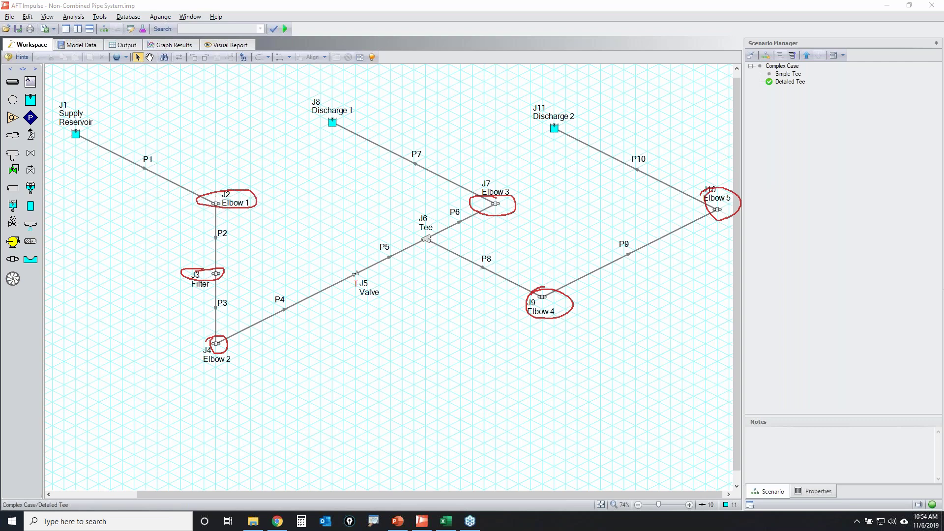
key("Escape")
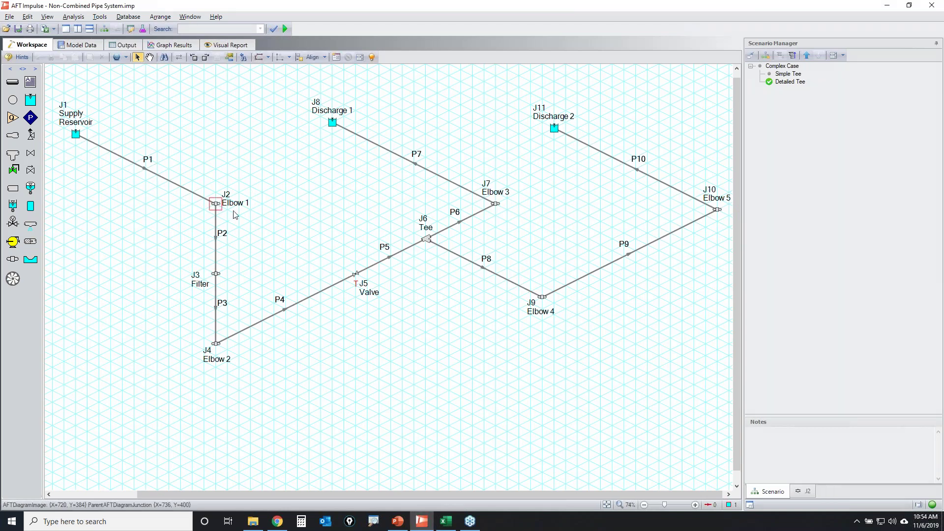
double_click(216, 203)
double_click(560, 233)
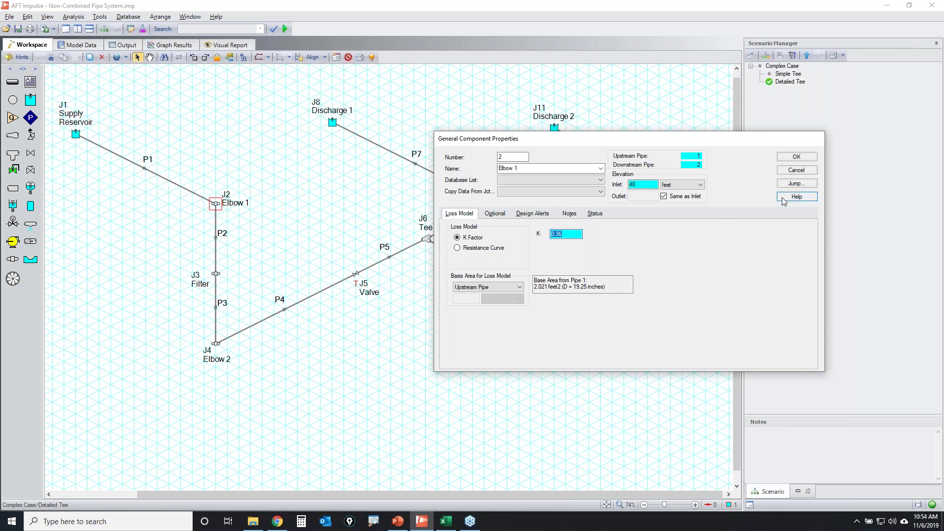
left_click(796, 170)
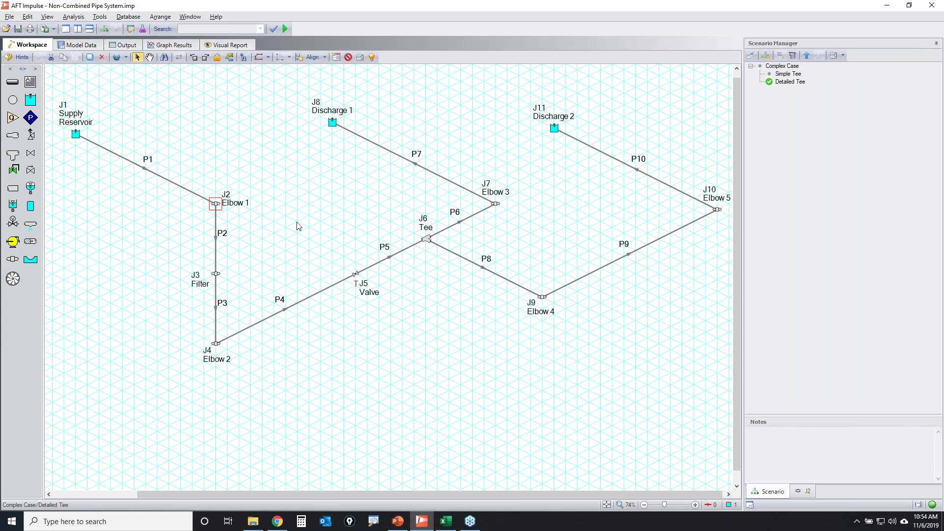
left_click(475, 375)
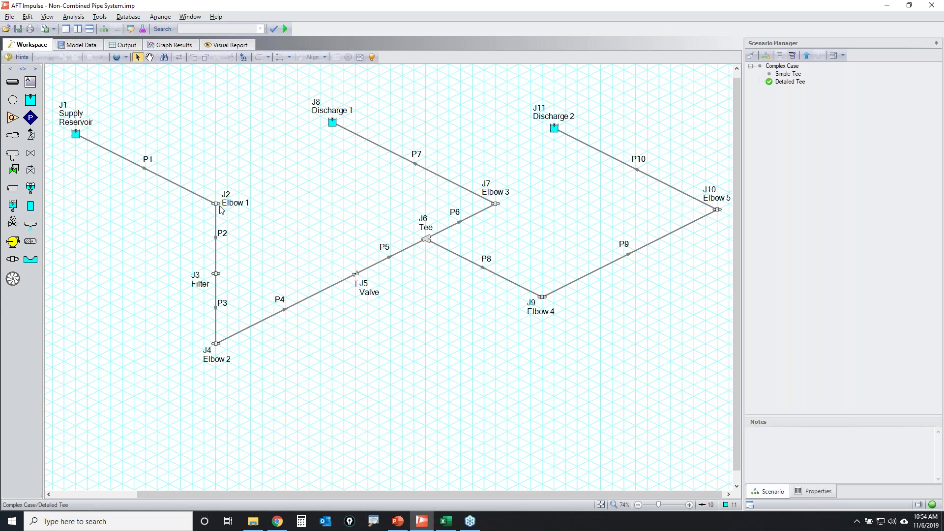
double_click(217, 274)
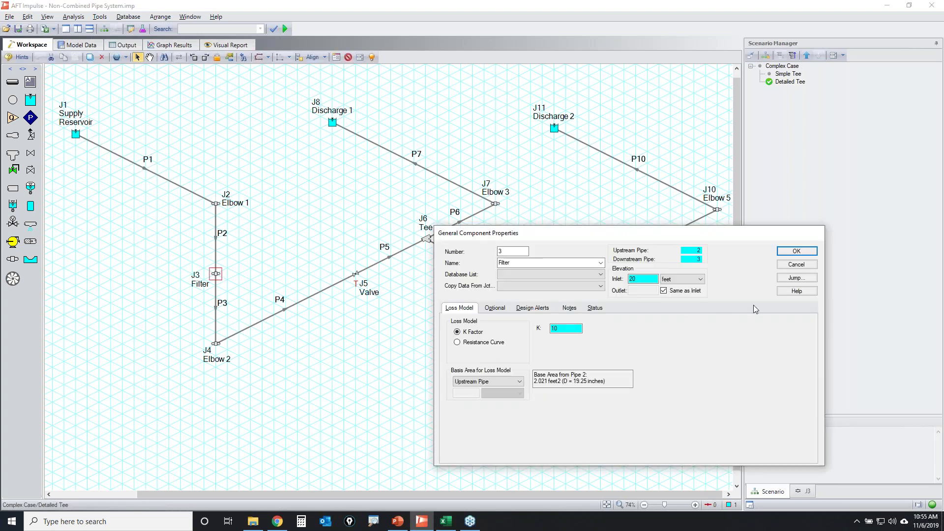
left_click(798, 265)
left_click(356, 274)
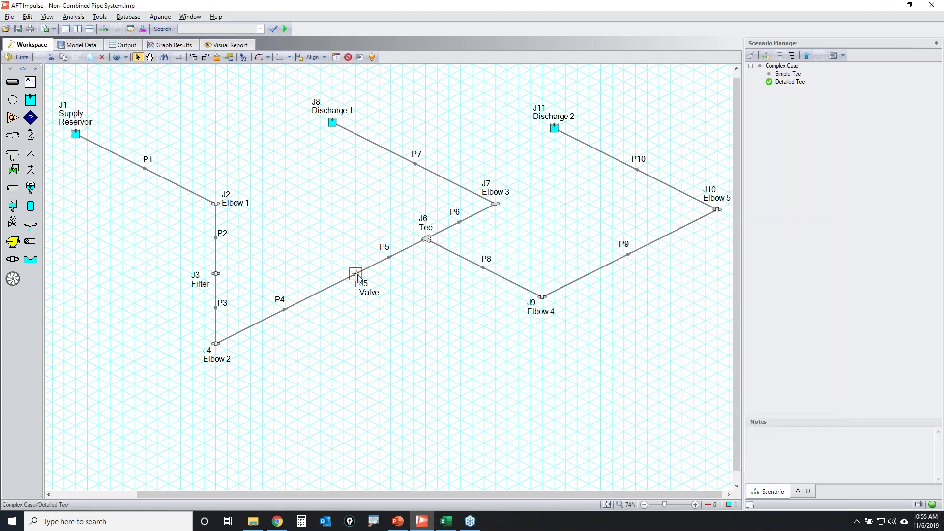
double_click(355, 273)
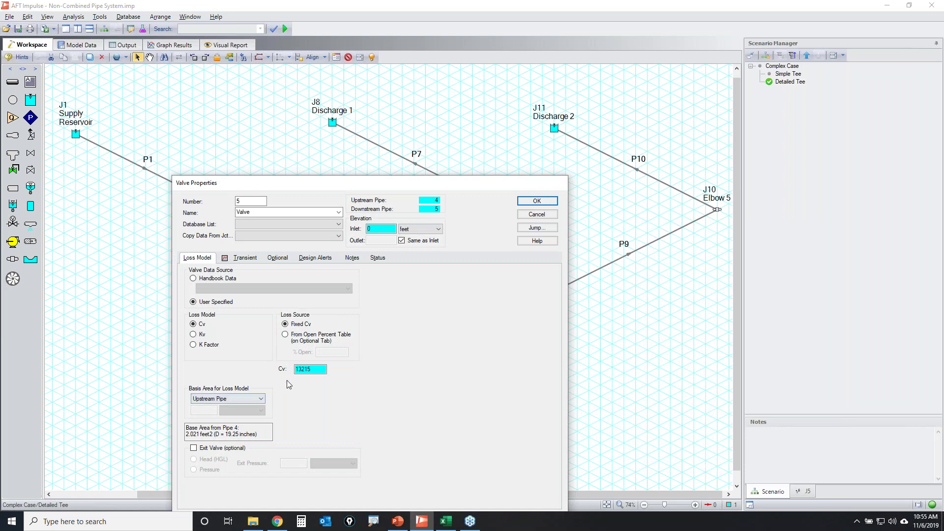
double_click(314, 368)
left_click(243, 258)
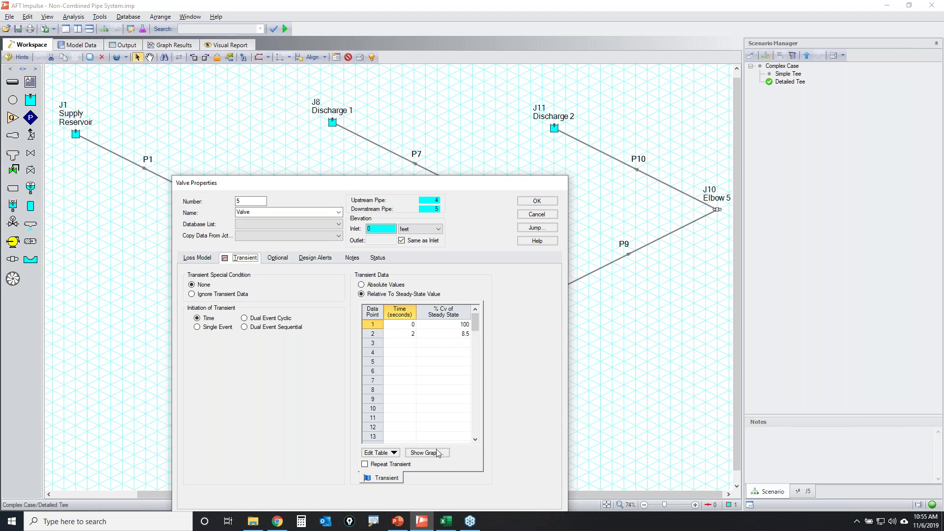
left_click(416, 453)
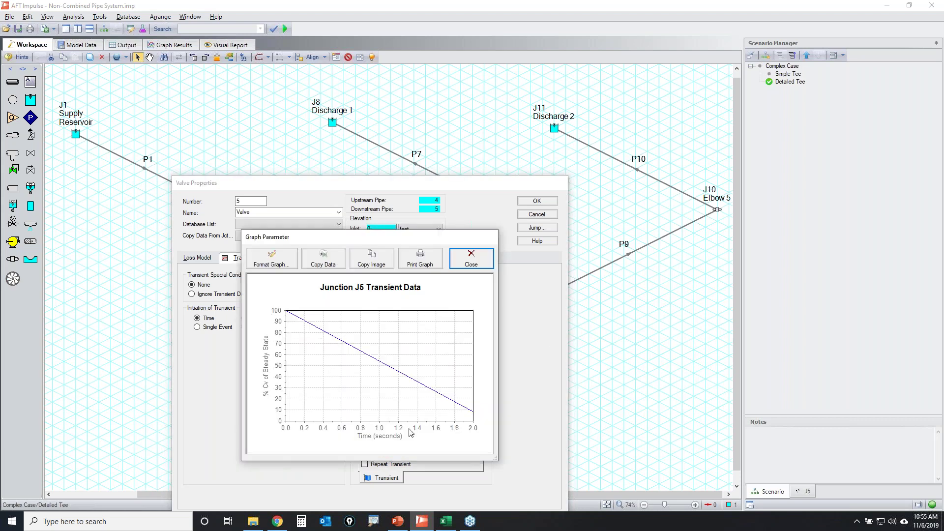
left_click(451, 260)
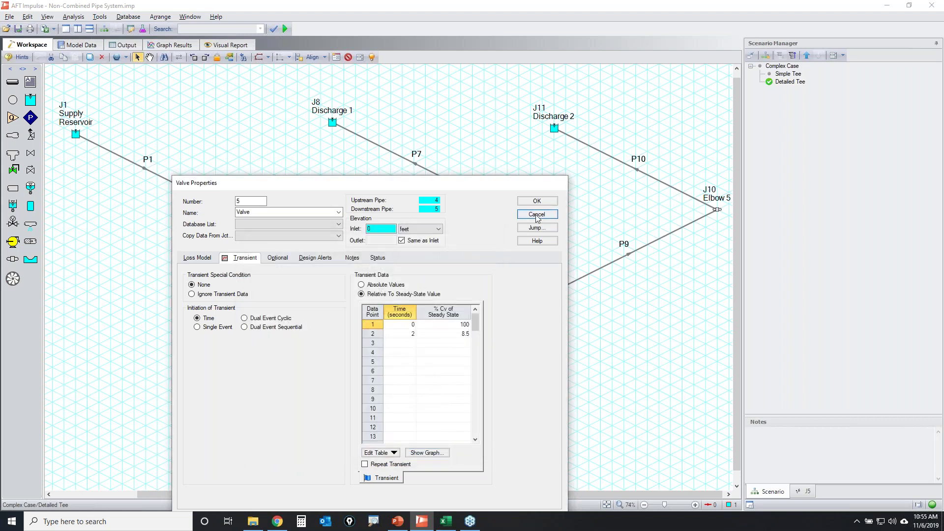
left_click(537, 215)
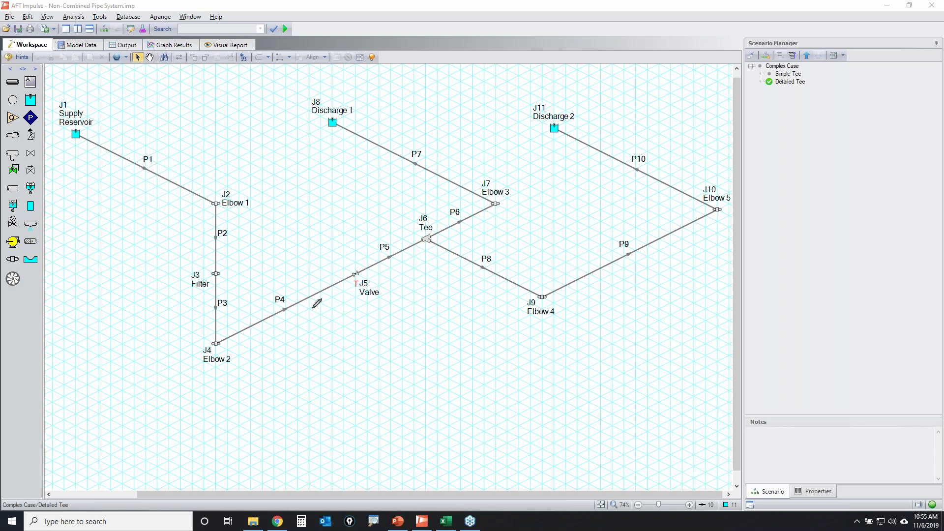
- Trace the flow paths beside P4 and up P7 along P8 with the pen, then erase them
mouse_move(310, 286)
left_mouse_down()
mouse_move(461, 217)
mouse_move(437, 183)
mouse_move(368, 150)
left_mouse_up()
mouse_move(440, 237)
left_mouse_down()
mouse_move(481, 258)
mouse_move(563, 275)
mouse_move(693, 200)
mouse_move(567, 148)
left_mouse_up()
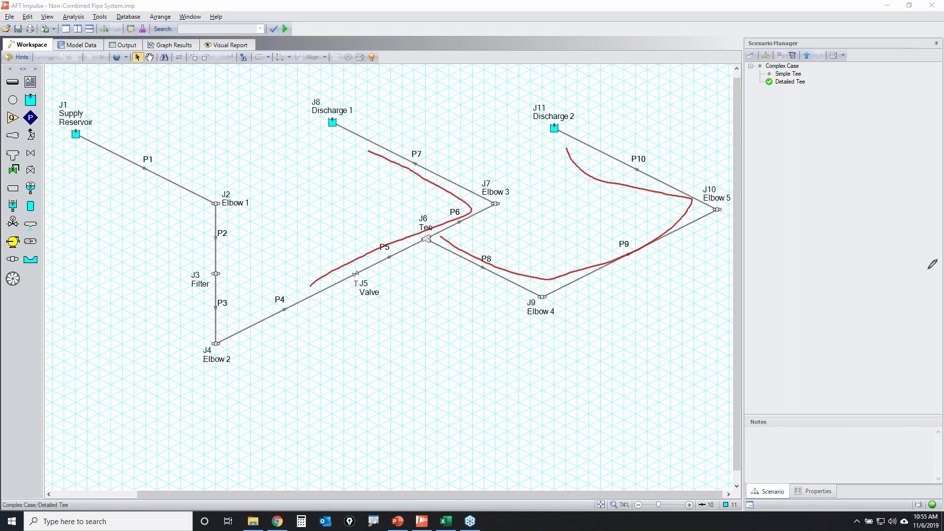
key("e")
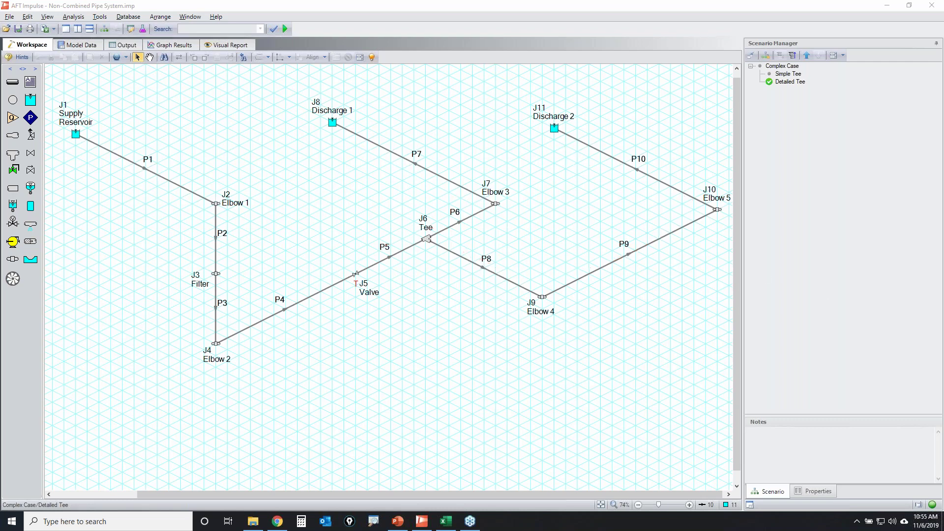
- Circle the five elbow junctions J2, J4, J7, J9 and J10 with the pen
mouse_move(211, 215)
left_mouse_down()
mouse_move(240, 216)
mouse_move(270, 195)
mouse_move(227, 186)
mouse_move(213, 216)
left_mouse_up()
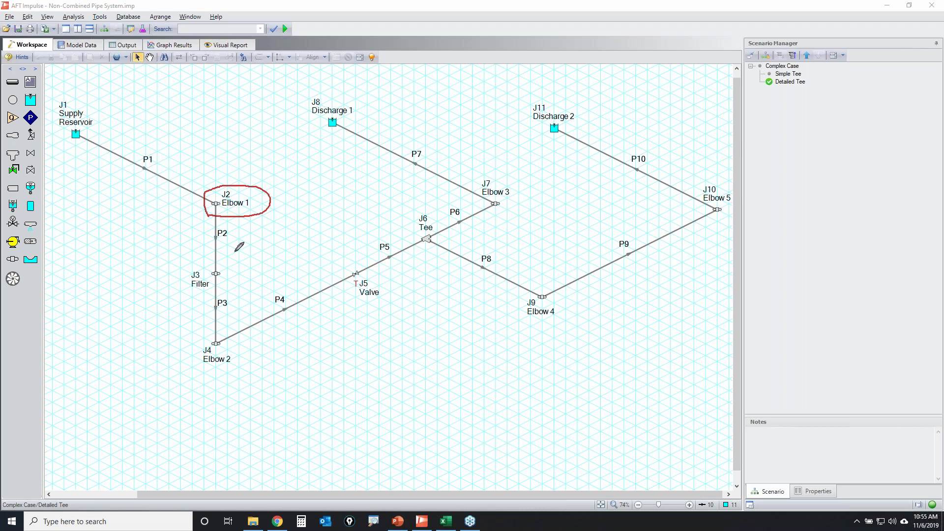
mouse_move(227, 327)
left_mouse_down()
mouse_move(190, 335)
mouse_move(208, 363)
mouse_move(230, 332)
left_mouse_up()
mouse_move(488, 208)
left_mouse_down()
mouse_move(518, 188)
mouse_move(492, 176)
mouse_move(498, 211)
left_mouse_up()
mouse_move(558, 279)
left_mouse_down()
mouse_move(535, 317)
mouse_move(565, 283)
left_mouse_up()
mouse_move(728, 179)
left_mouse_down()
mouse_move(702, 207)
mouse_move(733, 211)
mouse_move(731, 184)
left_mouse_up()
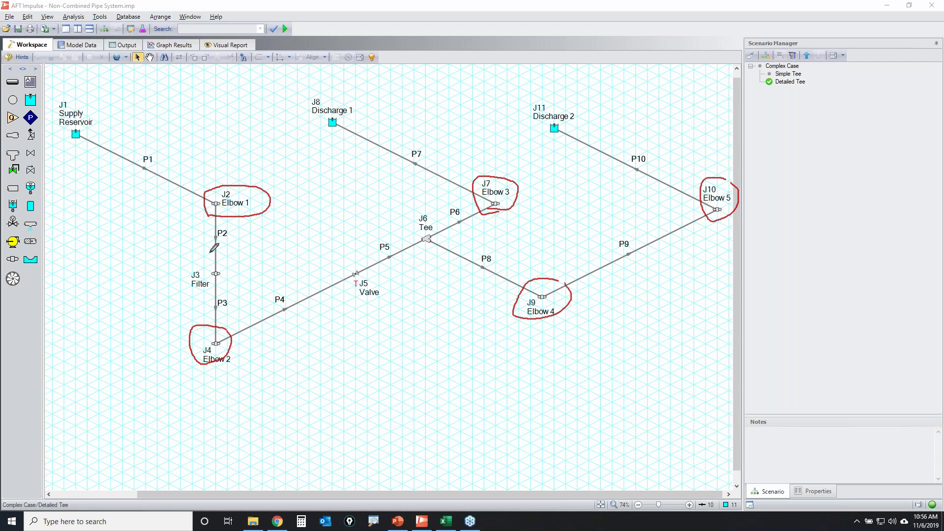
- Mark pipes P2, P3, P4, P5, P6, P8, P9 and P10 with the pen
left_click_drag(204, 222, 203, 250)
left_click_drag(211, 294, 210, 316)
left_click_drag(269, 333, 348, 288)
left_click_drag(396, 266, 514, 198)
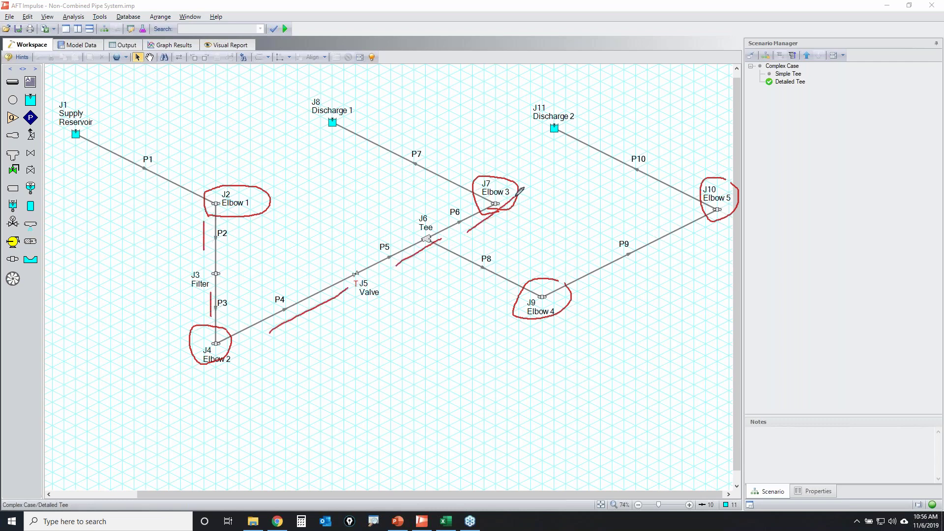
left_click_drag(463, 267, 516, 297)
left_click_drag(613, 284, 692, 239)
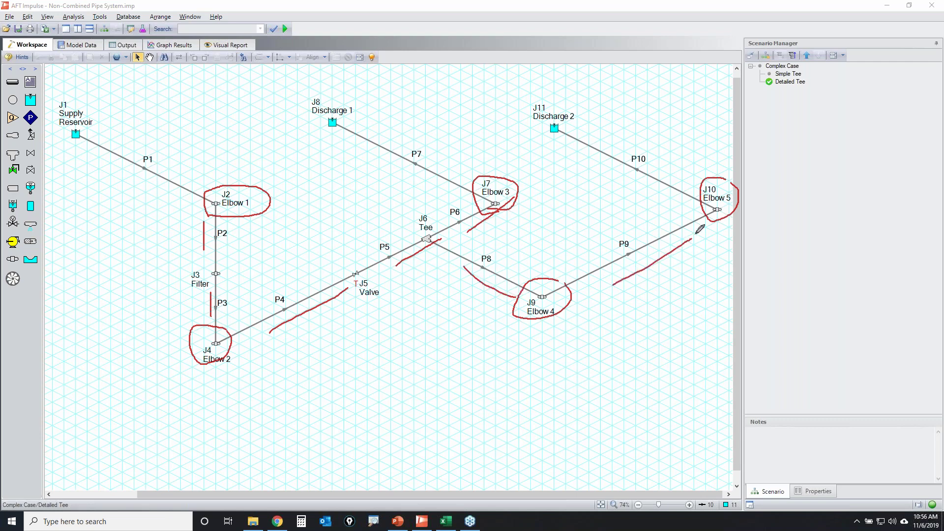
left_click_drag(684, 192, 598, 168)
- Clear all ink and bring up slide 18, Force Sets, in PowerPoint
key("Escape")
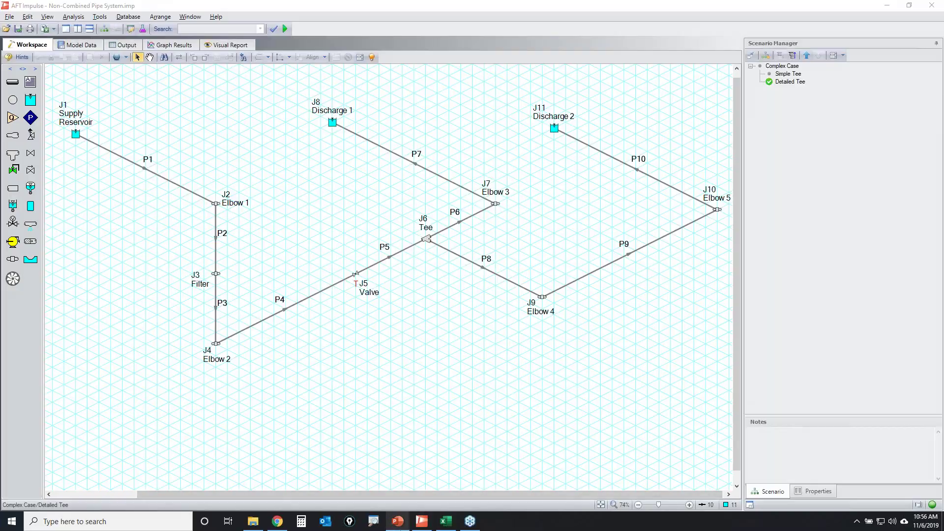
left_click(398, 520)
left_click(63, 265)
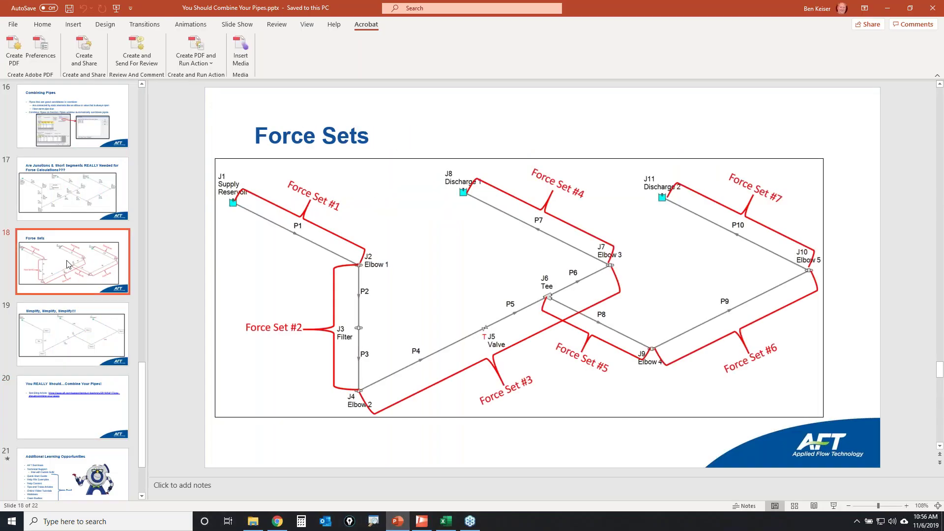
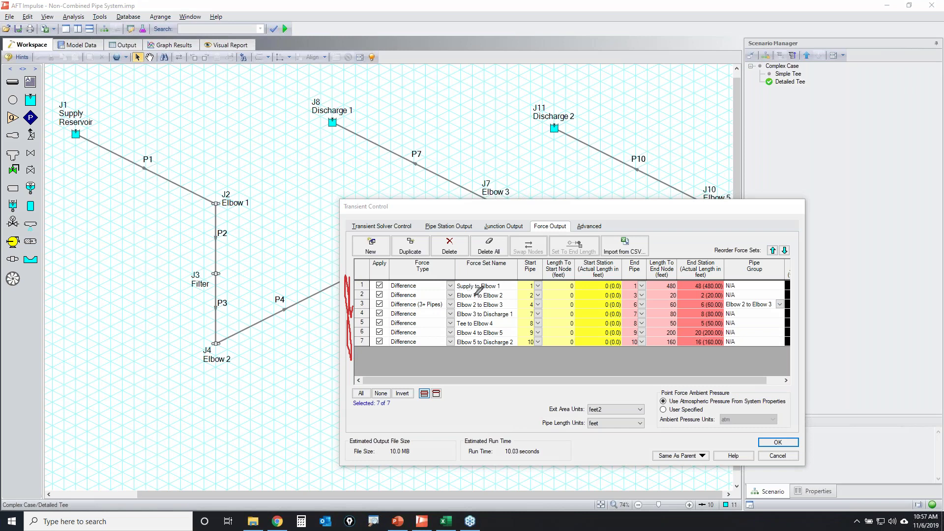
- Review the Start Pipe and End Pipe columns of the force sets in Transient Control
left_click_drag(456, 291, 509, 288)
left_click_drag(454, 297, 512, 294)
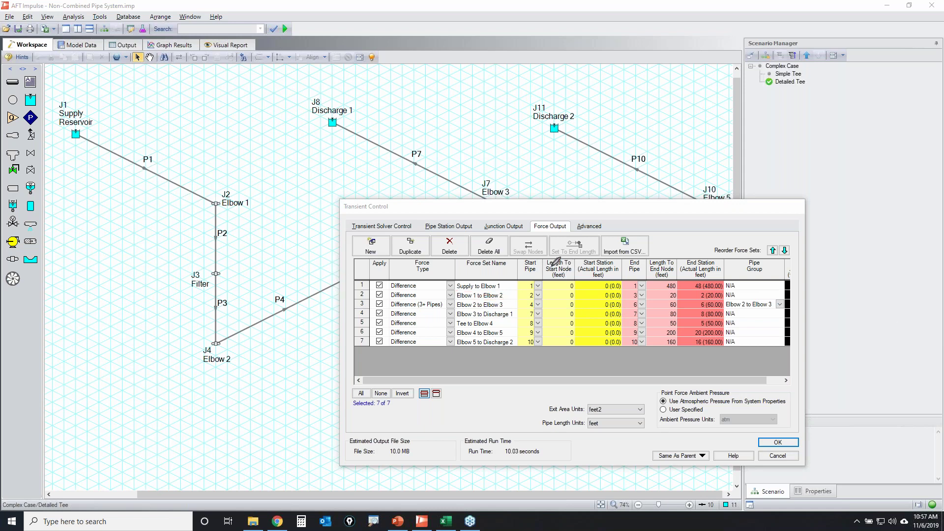
mouse_move(541, 259)
left_mouse_down()
mouse_move(521, 276)
mouse_move(542, 276)
mouse_move(546, 256)
left_mouse_up()
left_click_drag(335, 285, 358, 282)
left_click_drag(518, 277, 537, 289)
left_click_drag(133, 146, 148, 146)
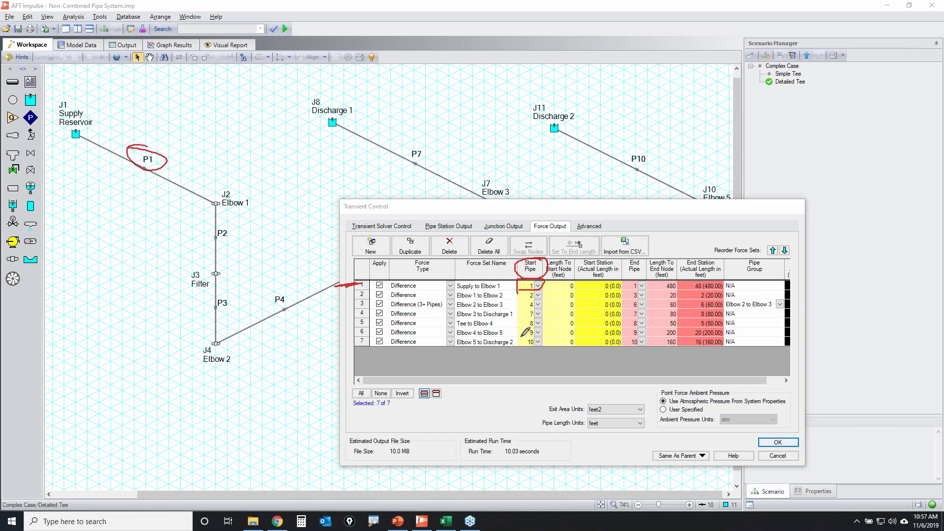
mouse_move(546, 290)
left_mouse_down()
mouse_move(586, 285)
mouse_move(544, 284)
mouse_move(585, 282)
mouse_move(546, 283)
mouse_move(576, 281)
left_mouse_up()
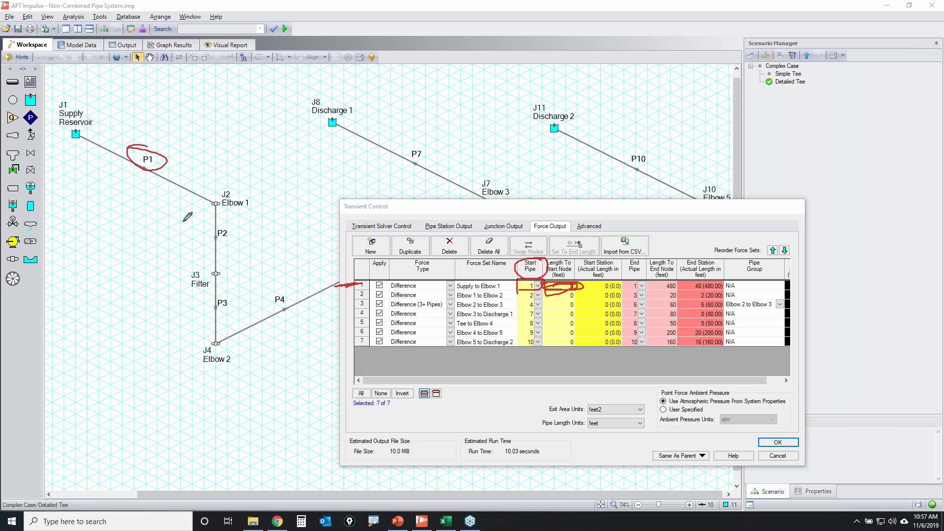
left_click_drag(82, 137, 85, 138)
- Check the force set lengths and accept the transient force output settings
key("e")
mouse_move(556, 289)
left_mouse_down()
mouse_move(586, 284)
mouse_move(538, 284)
mouse_move(625, 282)
mouse_move(575, 285)
left_mouse_up()
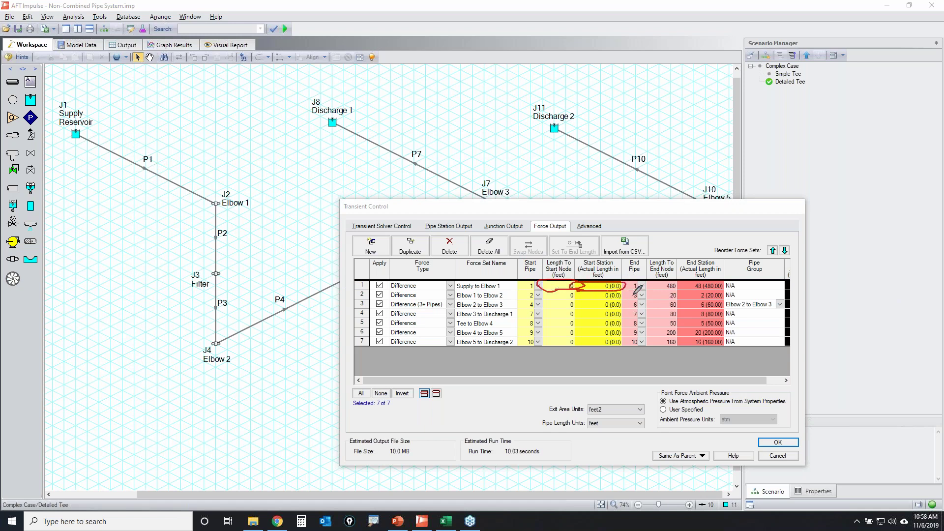
mouse_move(131, 164)
left_mouse_down()
mouse_move(162, 168)
mouse_move(145, 164)
left_mouse_up()
mouse_move(225, 200)
left_mouse_down()
mouse_move(209, 205)
mouse_move(222, 199)
left_mouse_up()
mouse_move(648, 290)
left_mouse_down()
mouse_move(681, 274)
mouse_move(642, 286)
mouse_move(652, 291)
mouse_move(618, 290)
mouse_move(679, 287)
mouse_move(645, 290)
left_mouse_up()
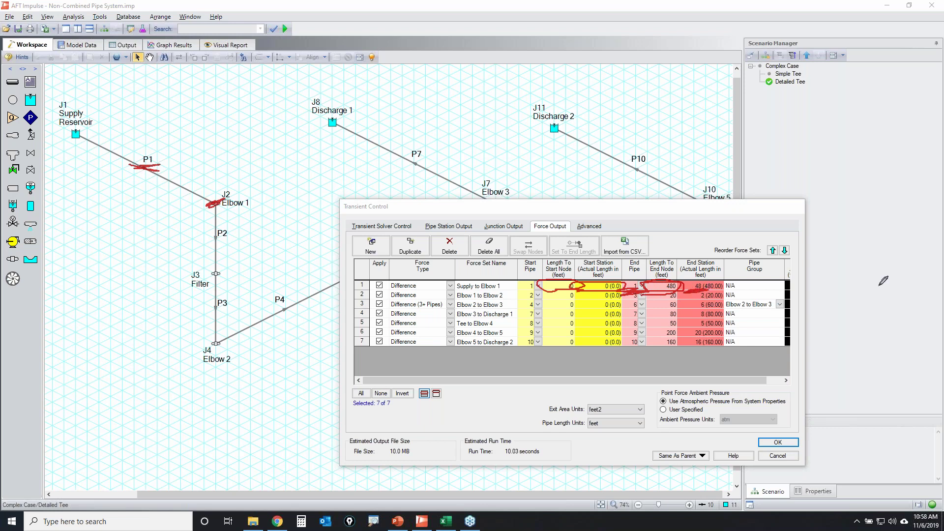
key("e")
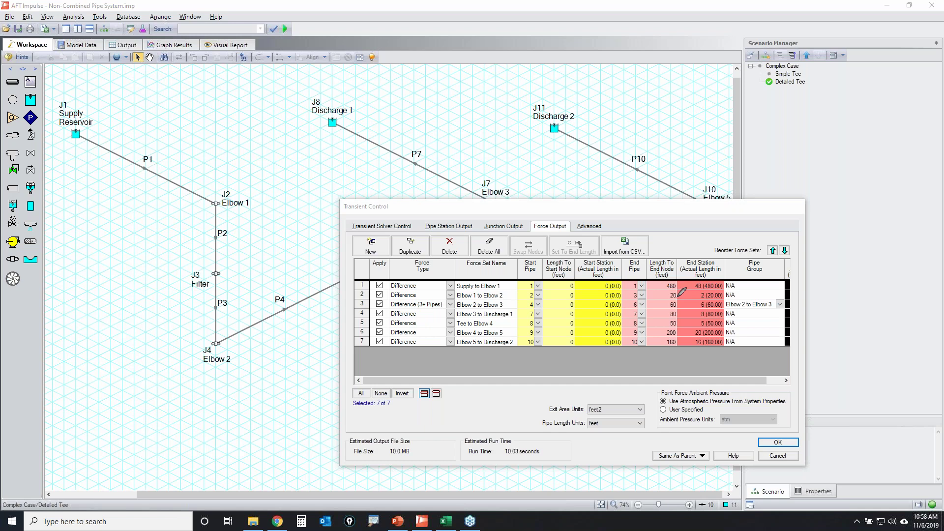
mouse_move(785, 290)
left_mouse_down()
mouse_move(511, 289)
mouse_move(522, 337)
mouse_move(618, 353)
mouse_move(765, 352)
mouse_move(796, 332)
mouse_move(792, 290)
left_mouse_up()
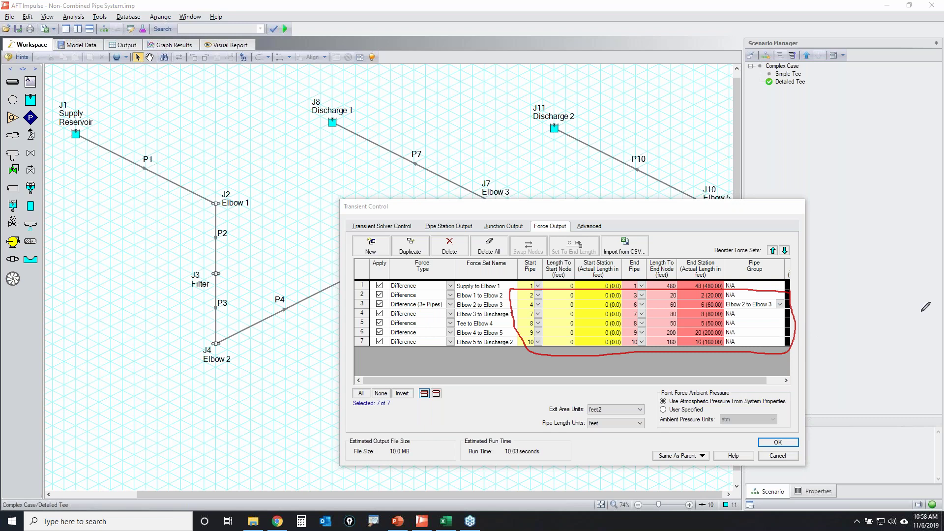
key("Escape")
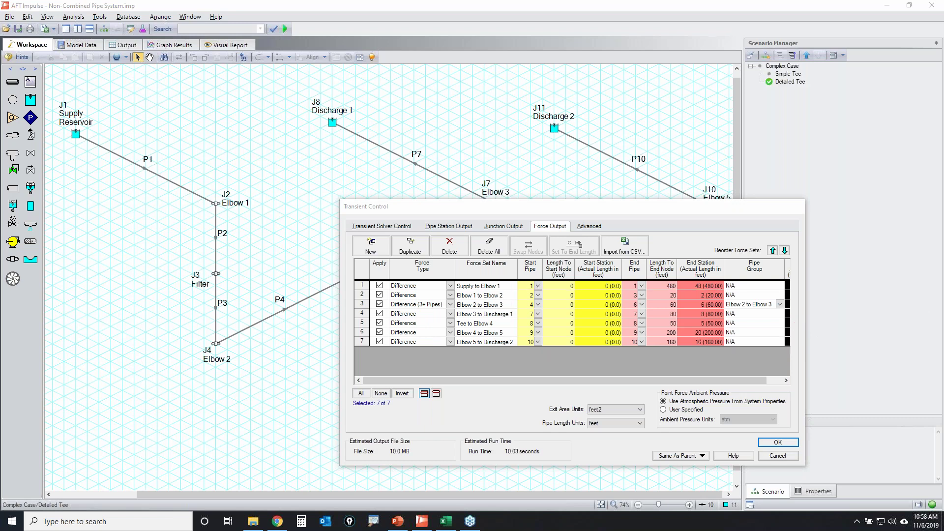
left_click(777, 442)
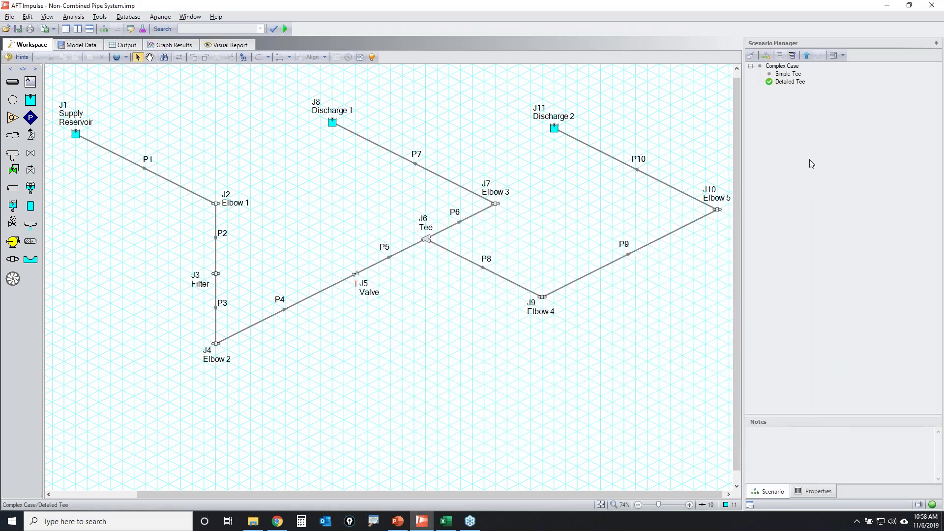
- Run the Detailed Tee scenario's 10-second transient, review the output, and return to the workspace
left_click(790, 74)
left_click(799, 102)
left_click(287, 30)
key("Return")
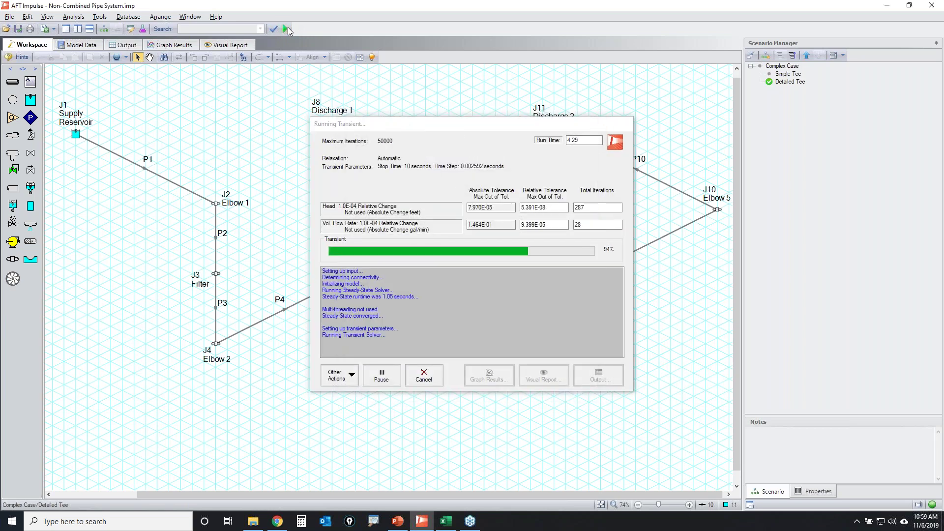
left_click(598, 379)
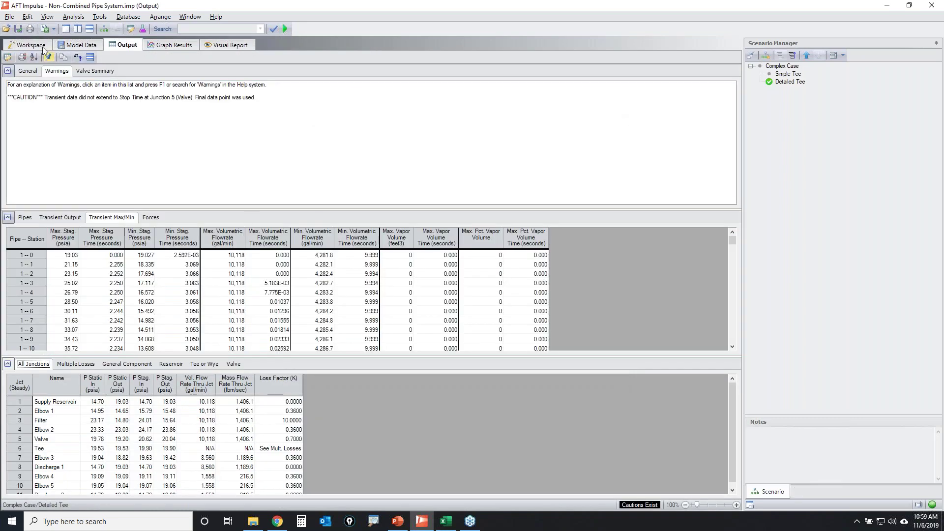
left_click(35, 45)
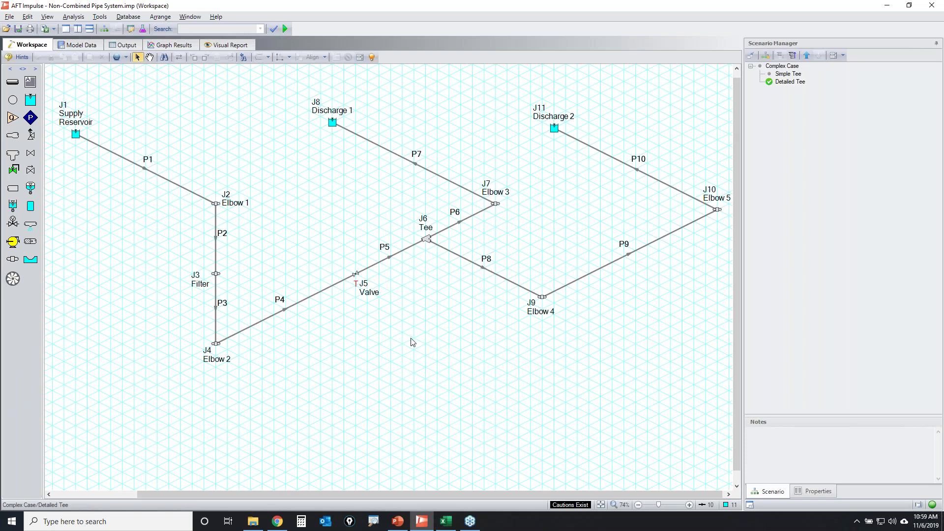
- Graph static pressure vs. time for the pipes connected to valve J5
left_click(356, 275)
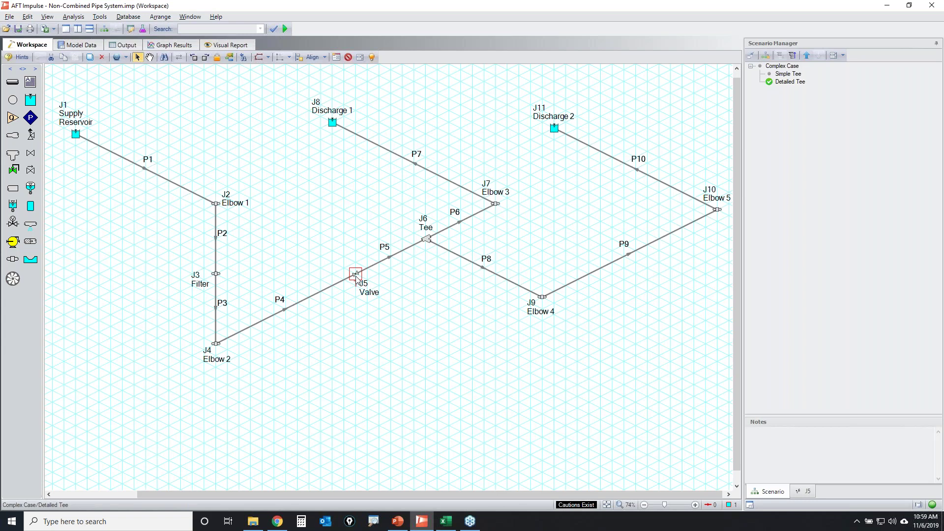
right_click(357, 277)
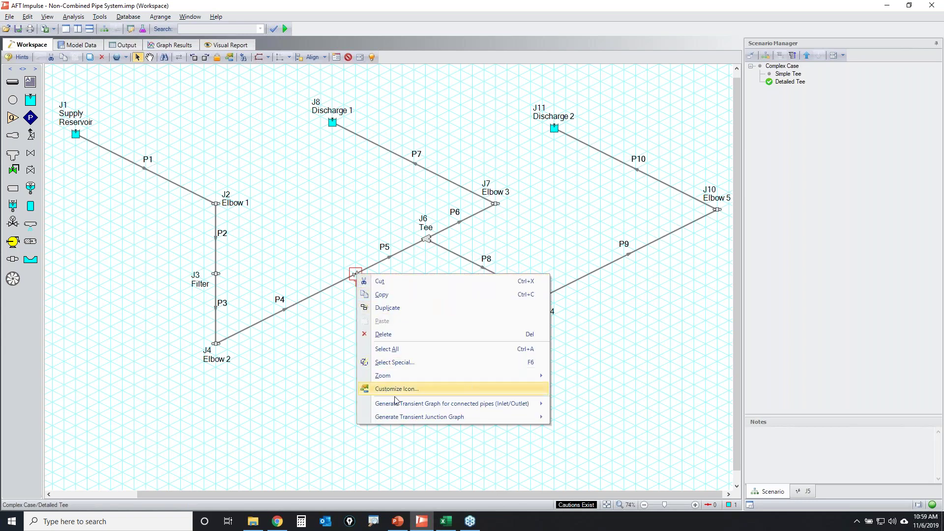
mouse_move(407, 407)
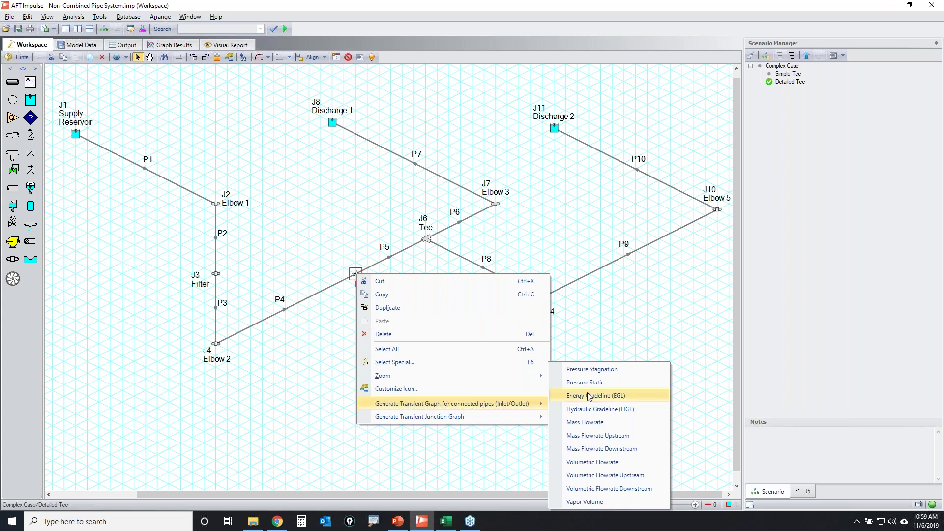
left_click(613, 384)
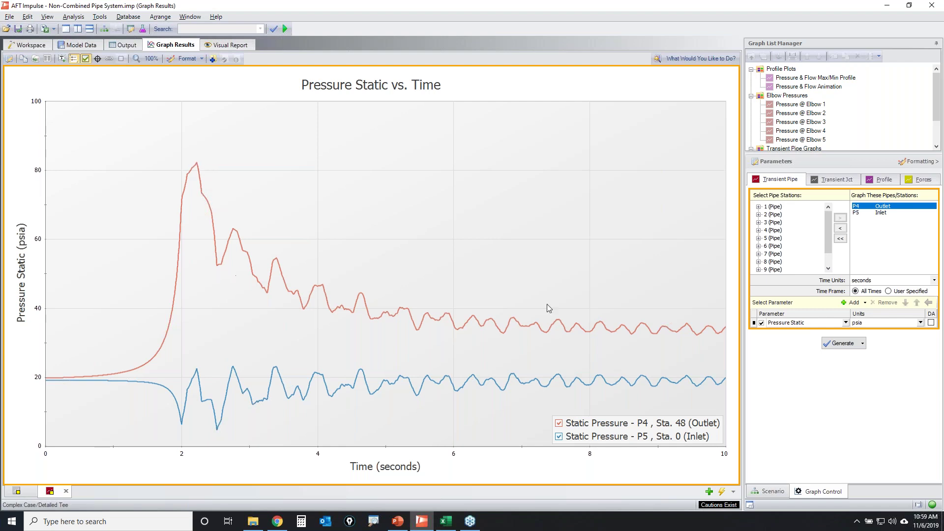
- Graph static pressure vs. time for the pipes around Elbow 1 (J2)
left_click(31, 46)
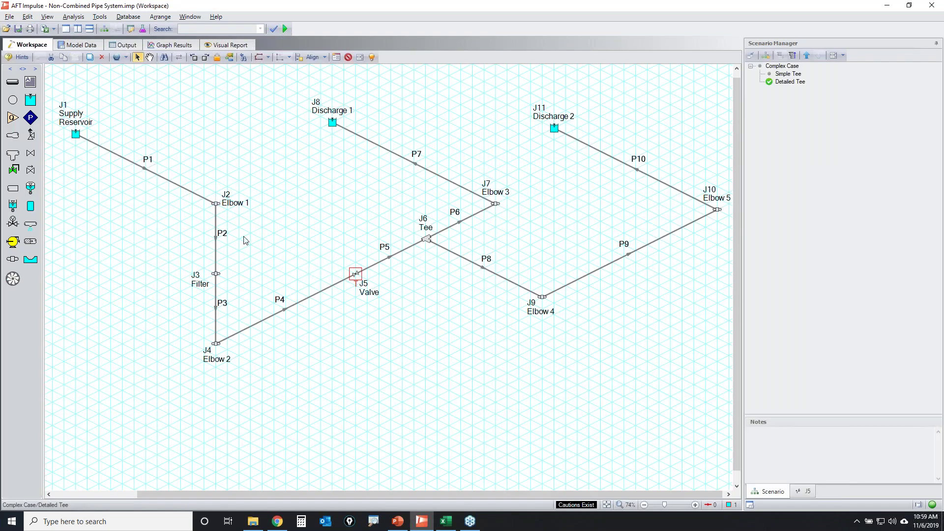
left_click(216, 206)
right_click(217, 206)
mouse_move(339, 334)
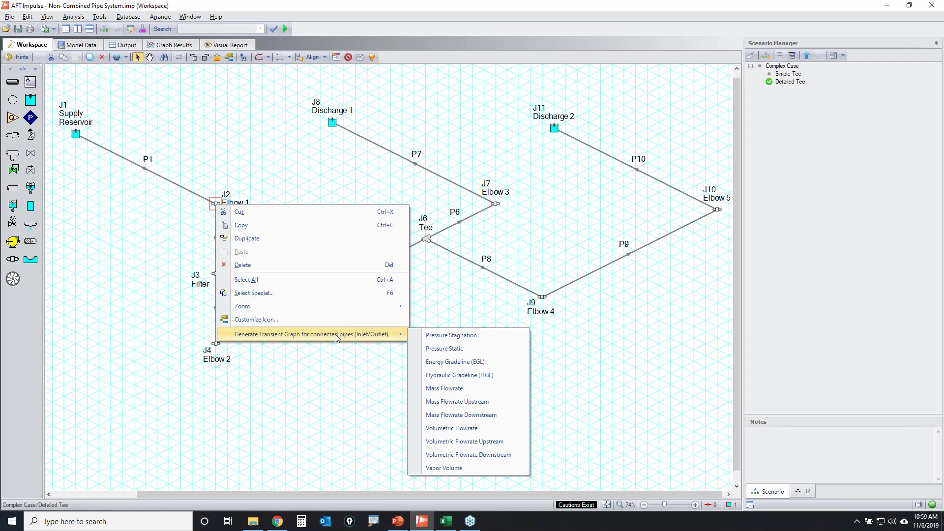
left_click(460, 349)
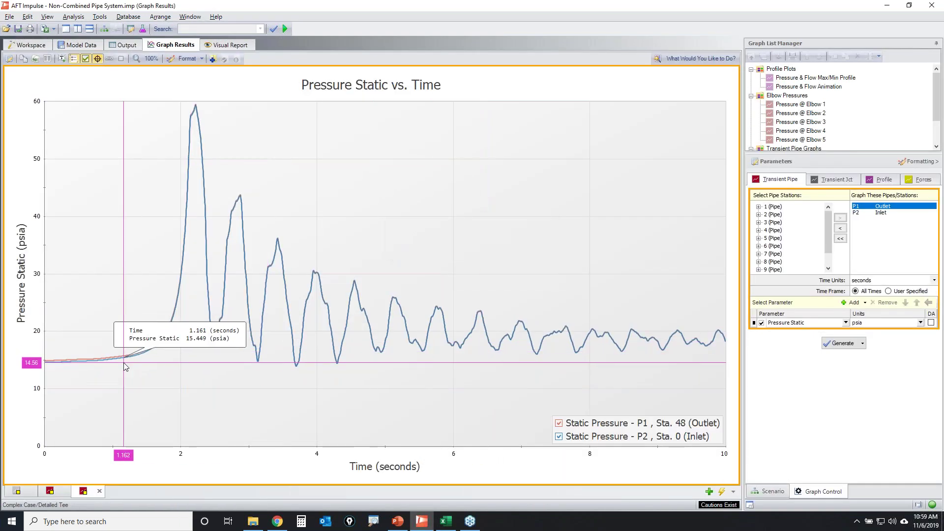
- Graph static pressure vs. time for the pipes around Elbow 2 (J4)
key("F12")
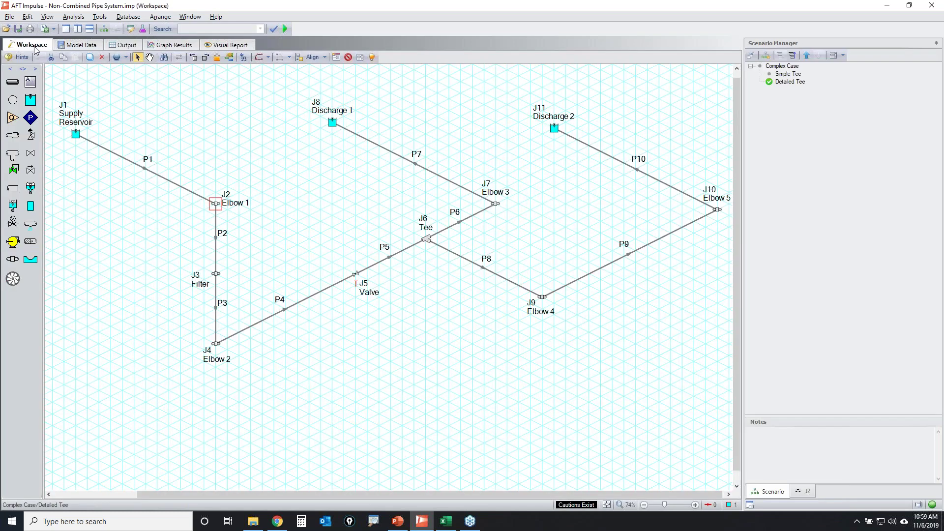
right_click(217, 344)
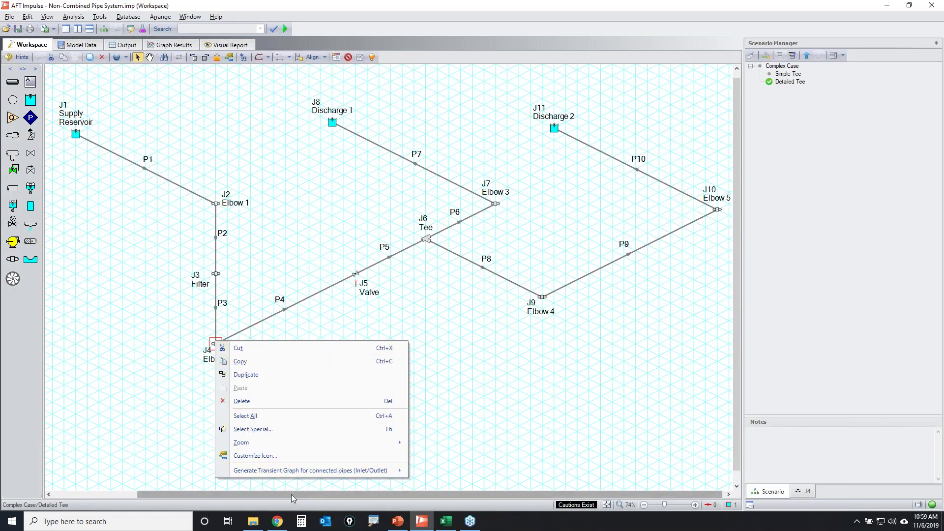
mouse_move(300, 471)
left_click(443, 383)
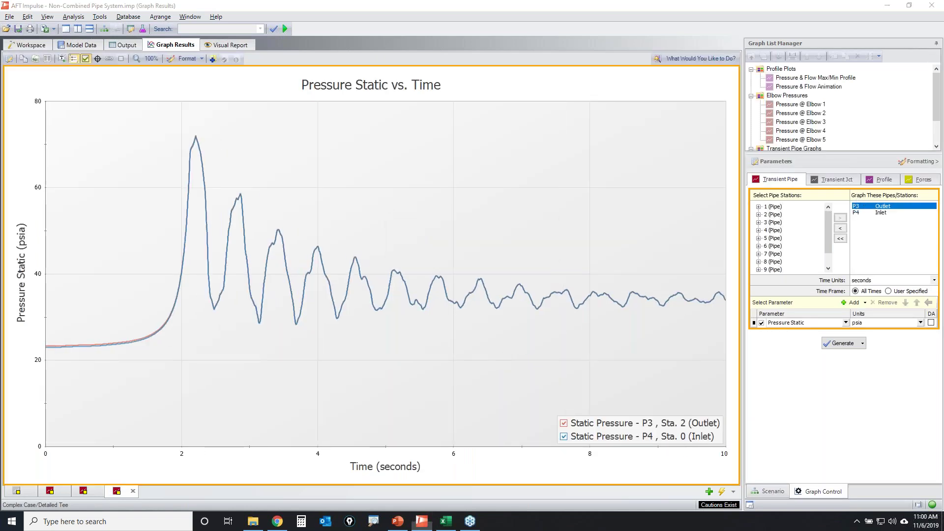
- Browse the saved Pressure @ Elbow 3 and Pressure @ Elbow 4 graphs
mouse_move(843, 100)
left_mouse_down()
mouse_move(761, 92)
mouse_move(758, 145)
mouse_move(823, 145)
mouse_move(828, 98)
left_mouse_up()
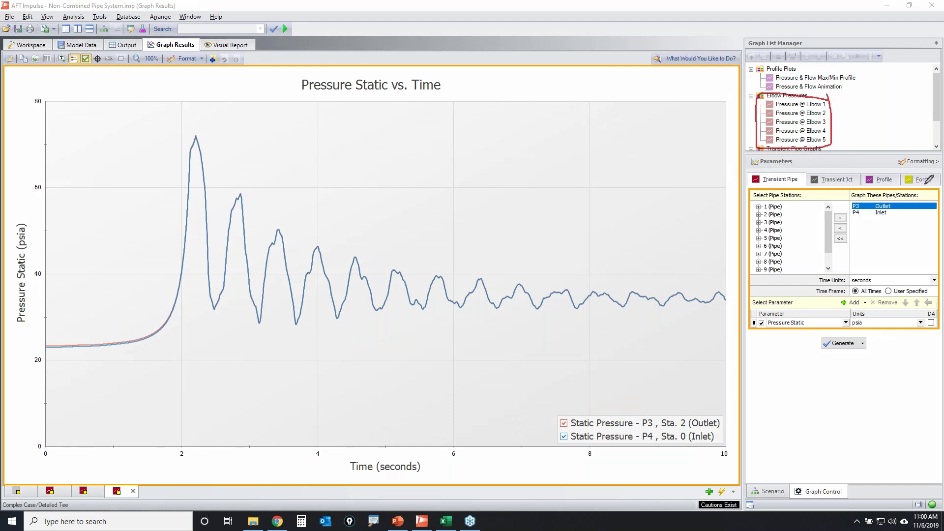
left_click(803, 123)
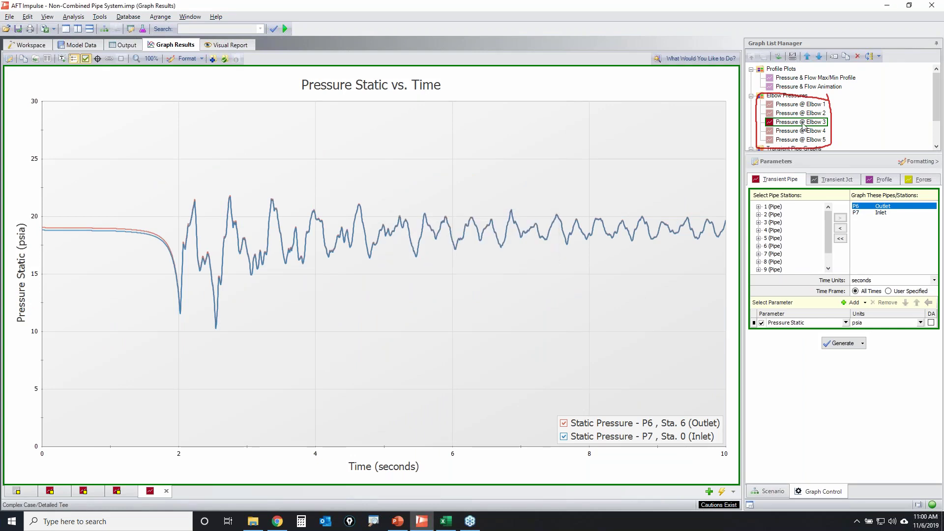
left_click(796, 131)
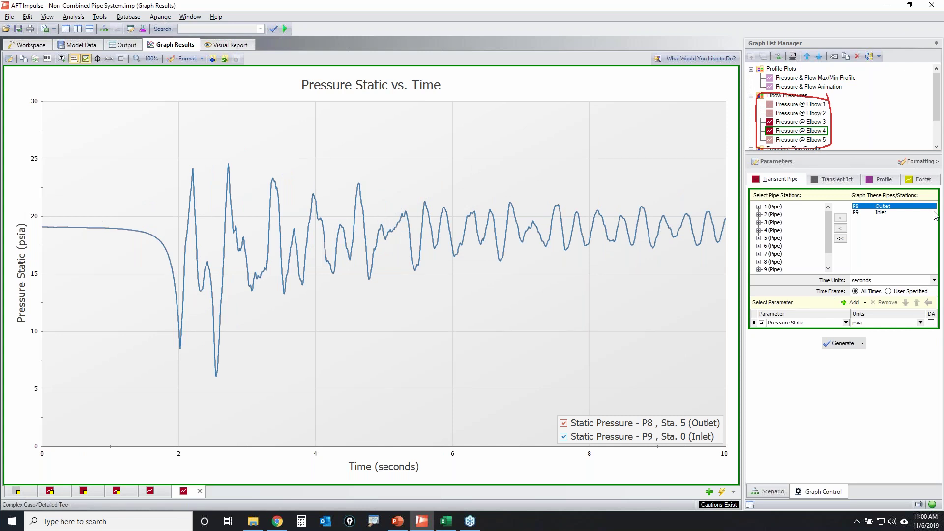
key("Escape")
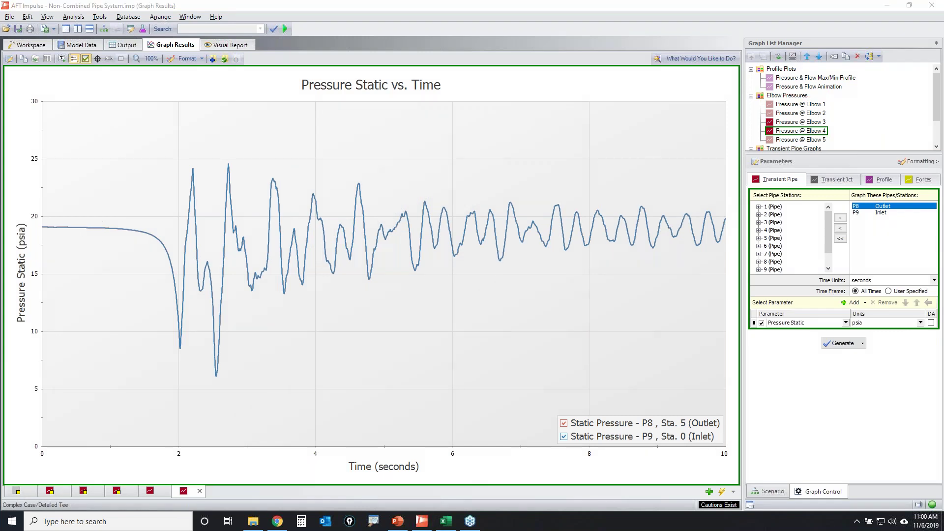
- Show the All Forces graph with only the Supply to Elbow 1 curve, then return to the workspace
left_click_drag(940, 99, 942, 122)
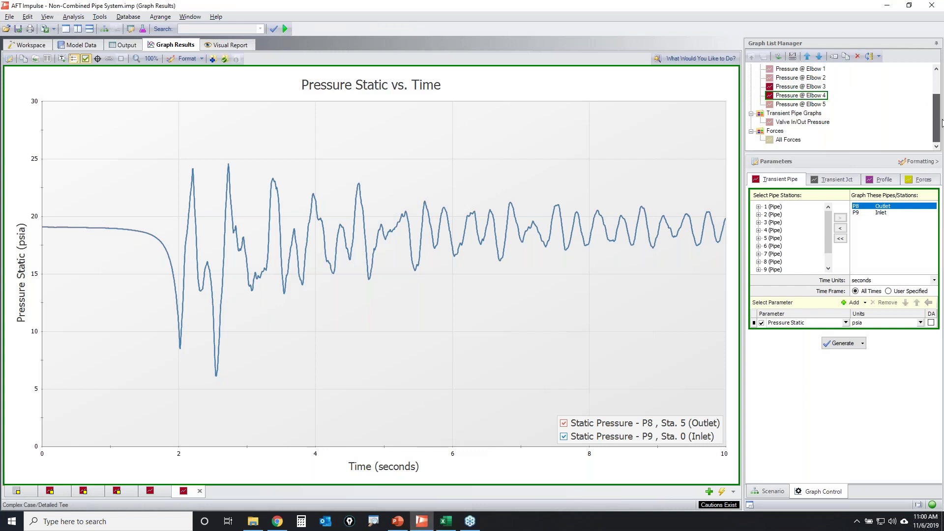
left_click(787, 139)
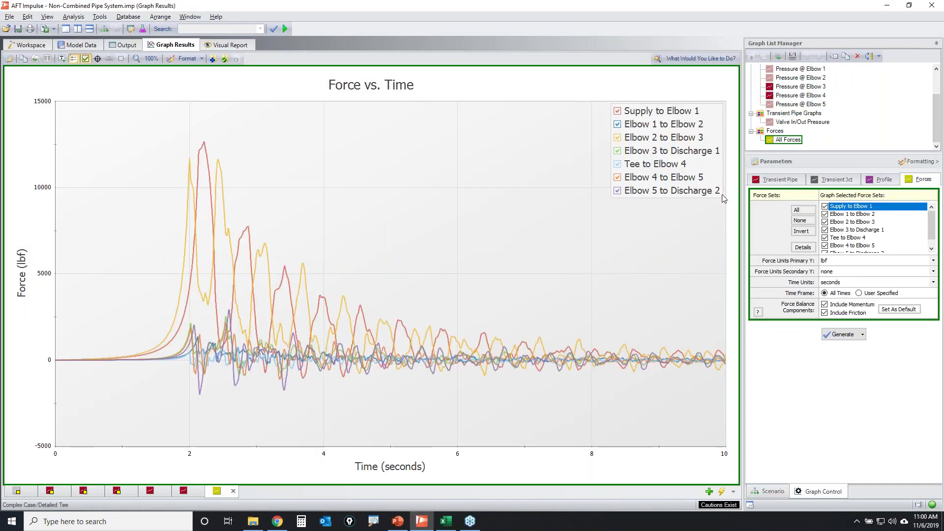
left_click(617, 124)
left_click(617, 138)
left_click(619, 152)
left_click(618, 165)
left_click(618, 177)
left_click(618, 191)
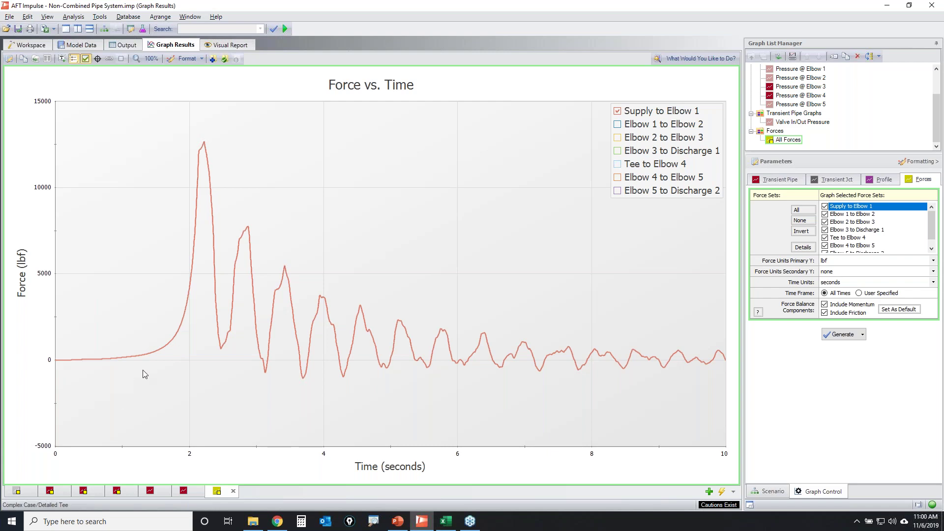
left_click(27, 45)
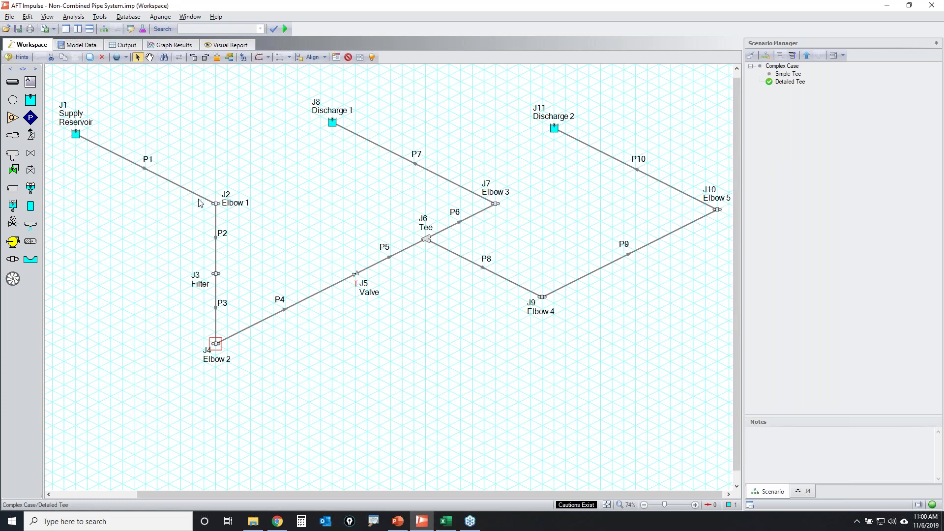
- Float the graph results beside the workspace and fit the whole pipe model in view
left_click(938, 44)
left_click(184, 45)
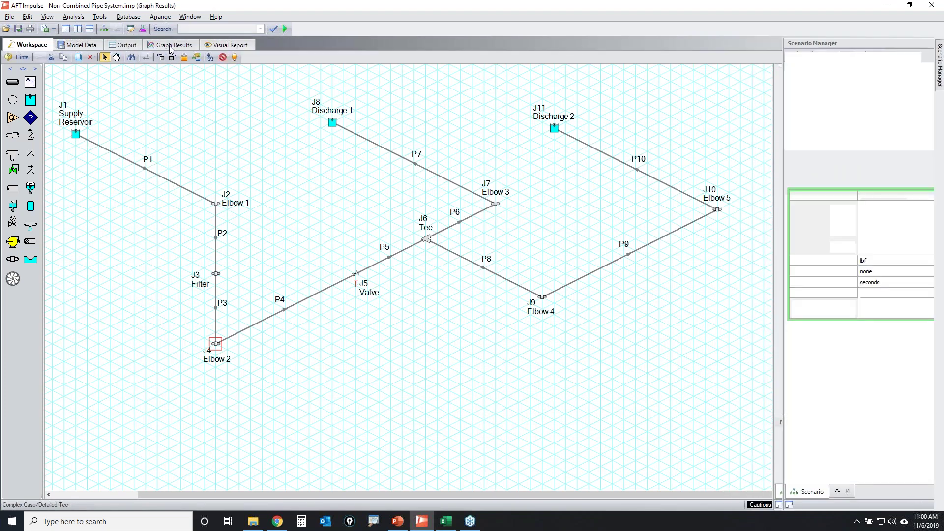
left_click_drag(182, 45, 485, 274)
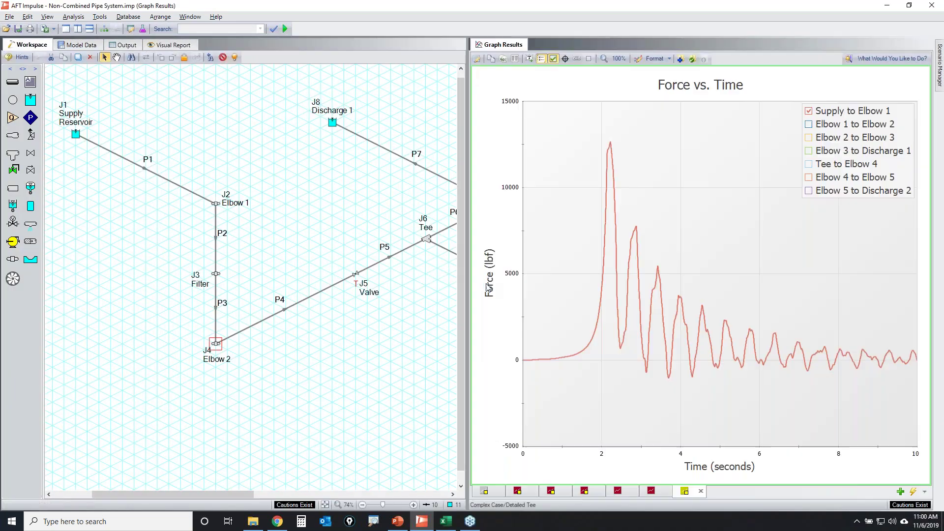
left_click(324, 505)
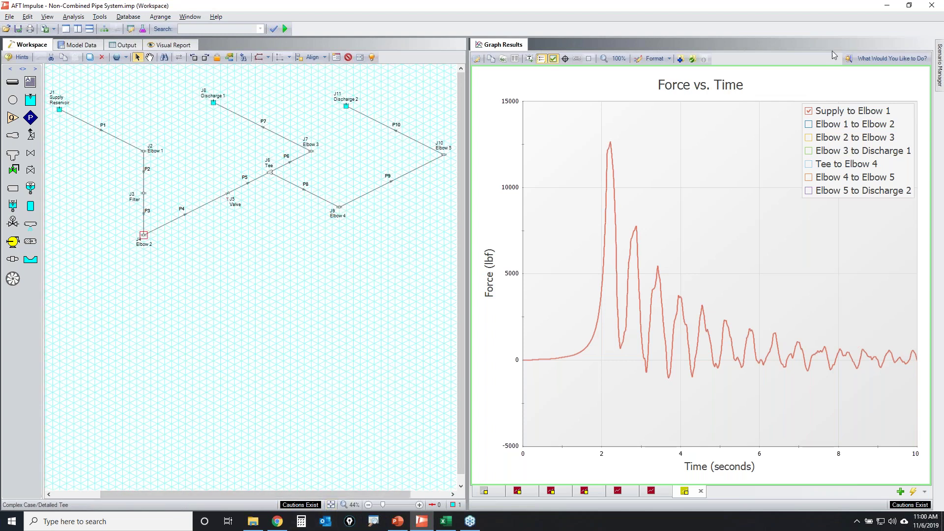
- Compare force curves singly: Elbow 1–2, Elbow 2–3, Elbow 3–Discharge 1, Tee–Elbow 4
left_click(808, 110)
left_click(809, 124)
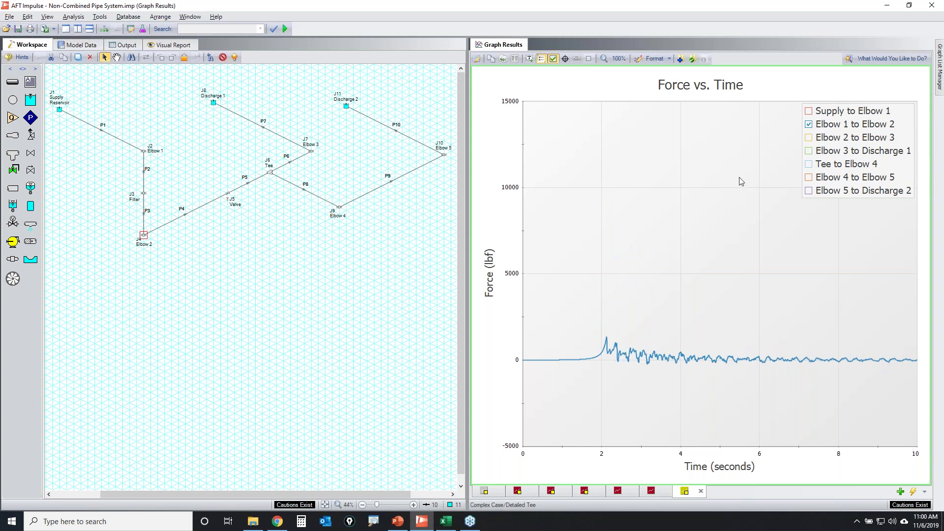
left_click(809, 137)
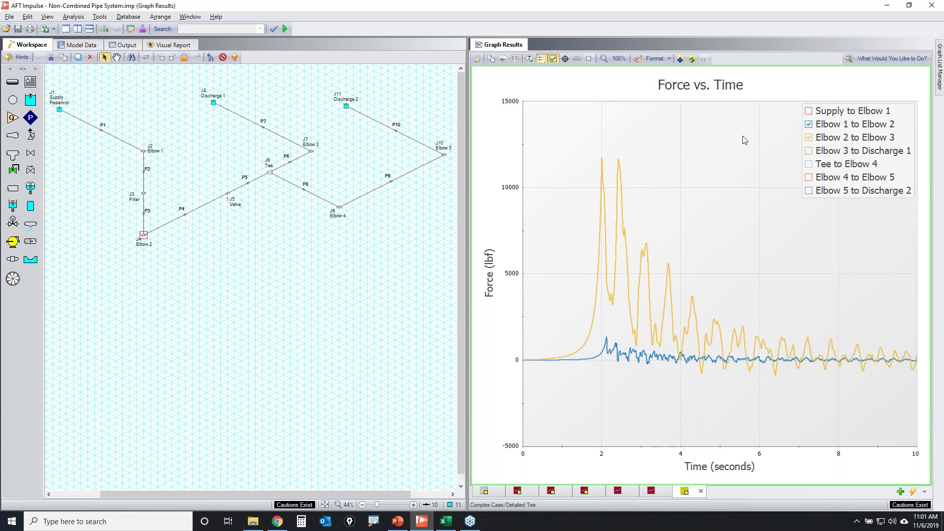
left_click(809, 137)
left_click(808, 124)
left_click(808, 151)
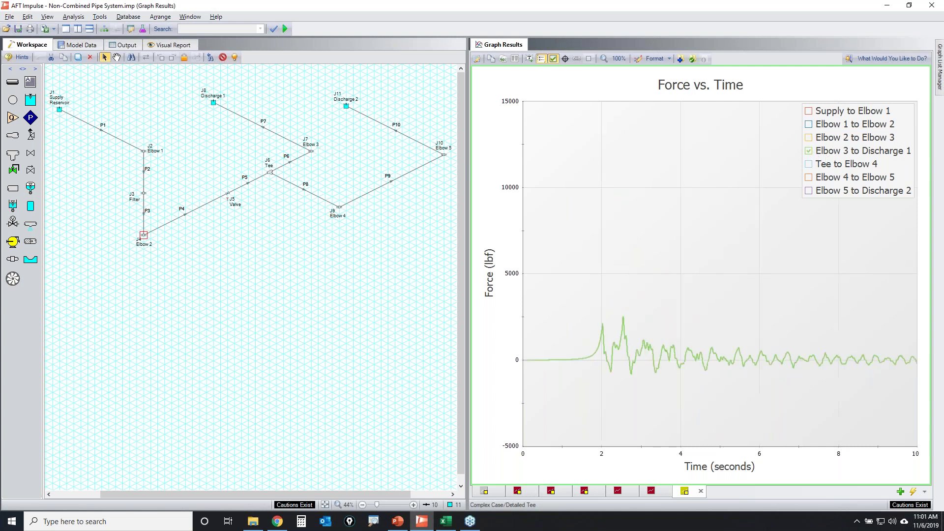
left_click(808, 150)
left_click(809, 164)
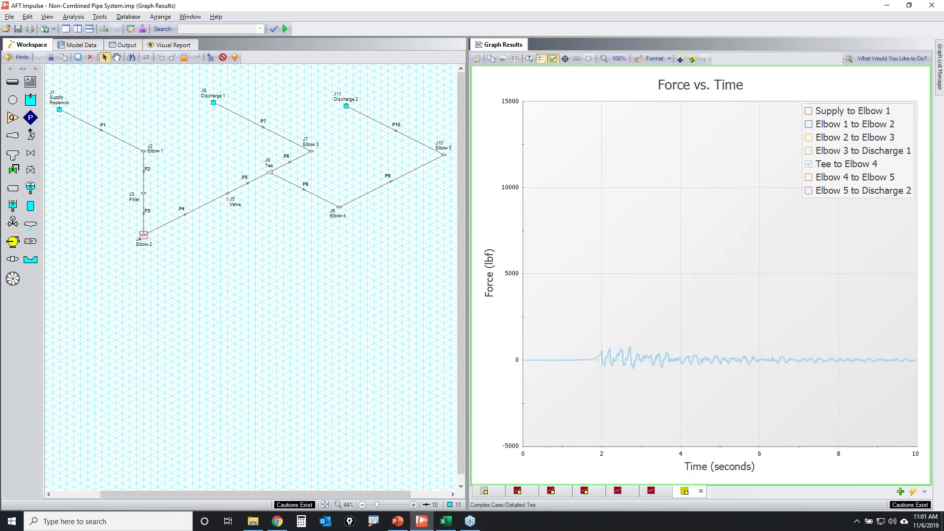
left_click(808, 164)
- Re-enable all seven force curves, Supply to Elbow 1 through Elbow 5 to Discharge 2
left_click(808, 110)
left_click(809, 123)
left_click(808, 137)
left_click(808, 150)
left_click(808, 164)
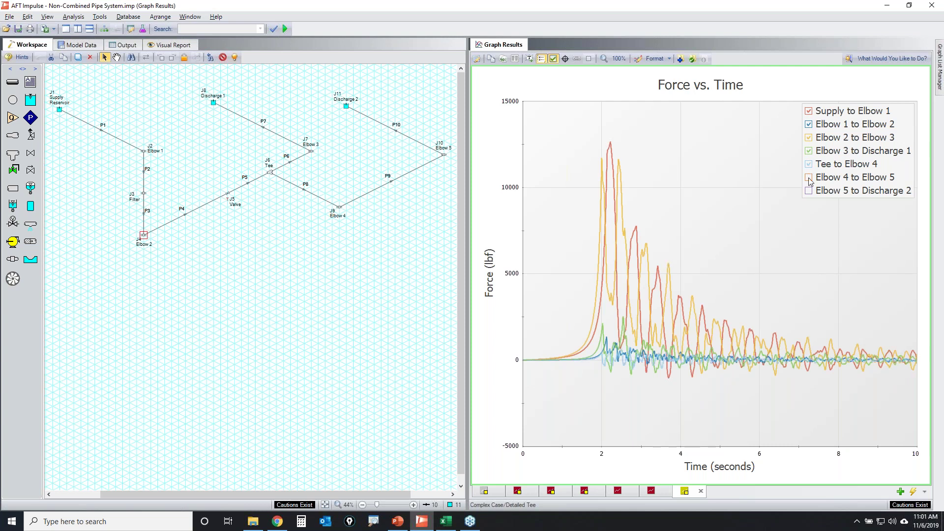
left_click(809, 177)
left_click(808, 191)
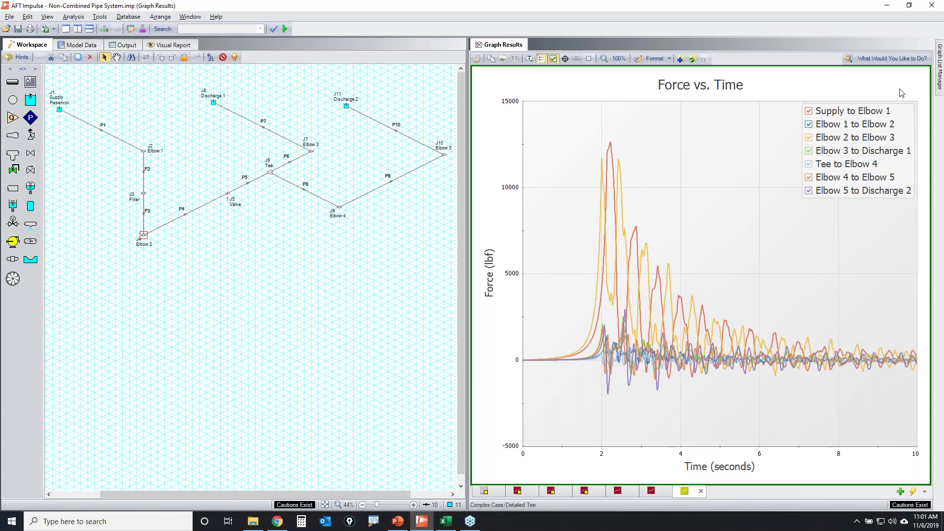
- Dock the Graph List Manager, restore the single full-width layout, and return to the workspace
mouse_move(938, 63)
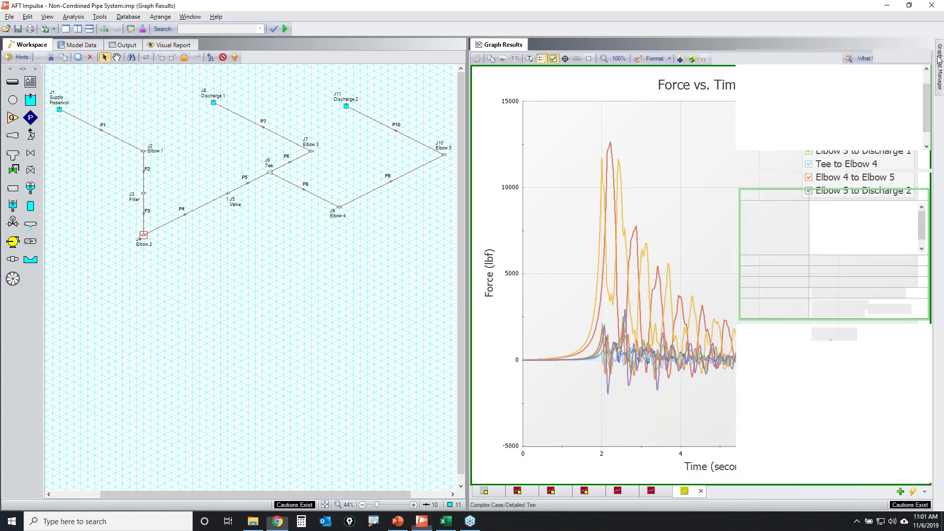
left_click(927, 45)
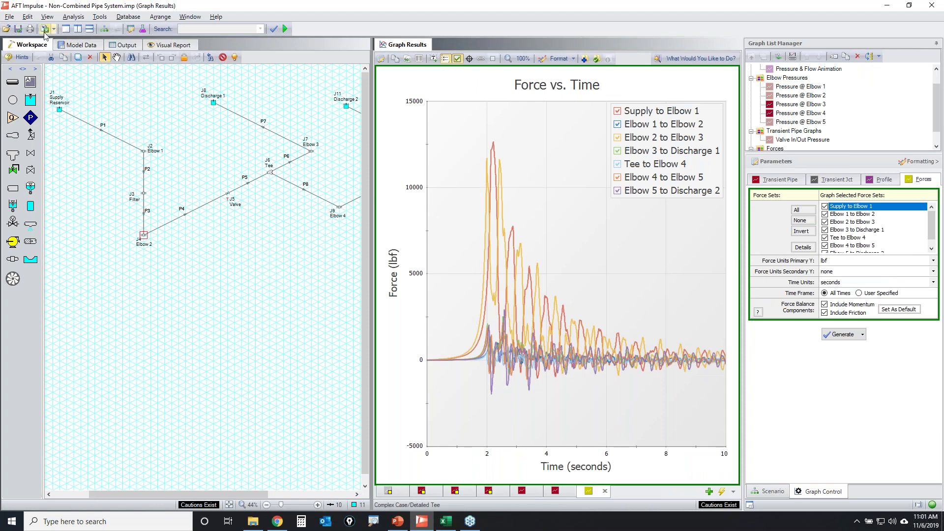
left_click(66, 29)
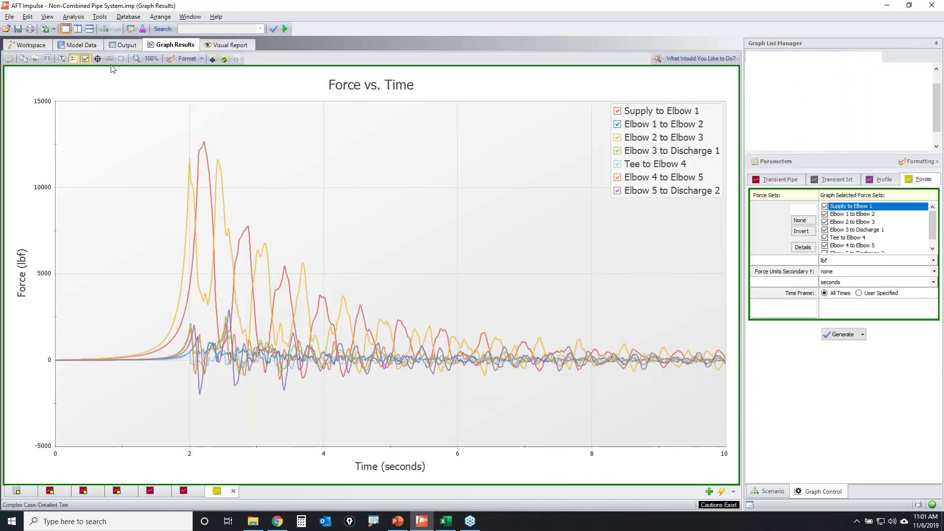
left_click(27, 45)
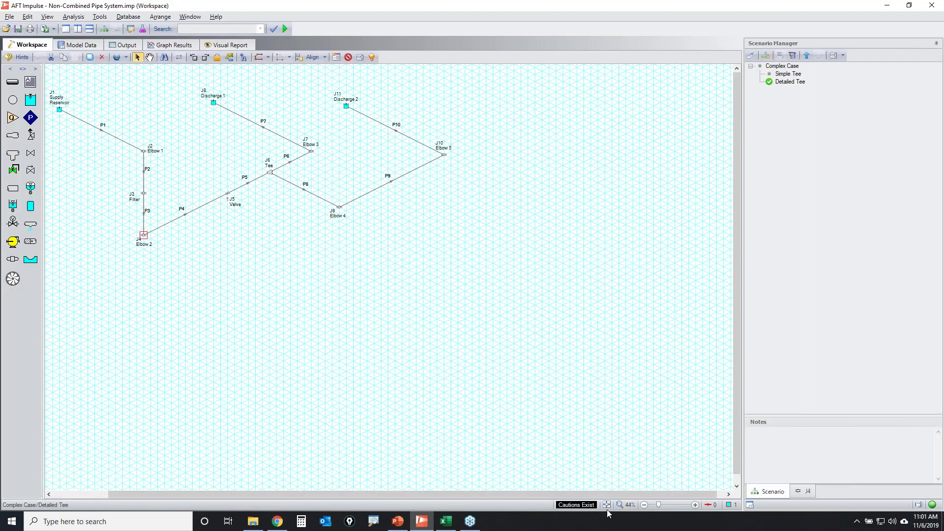
- Create a child scenario named Simplify under Detailed Tee
left_click(607, 505)
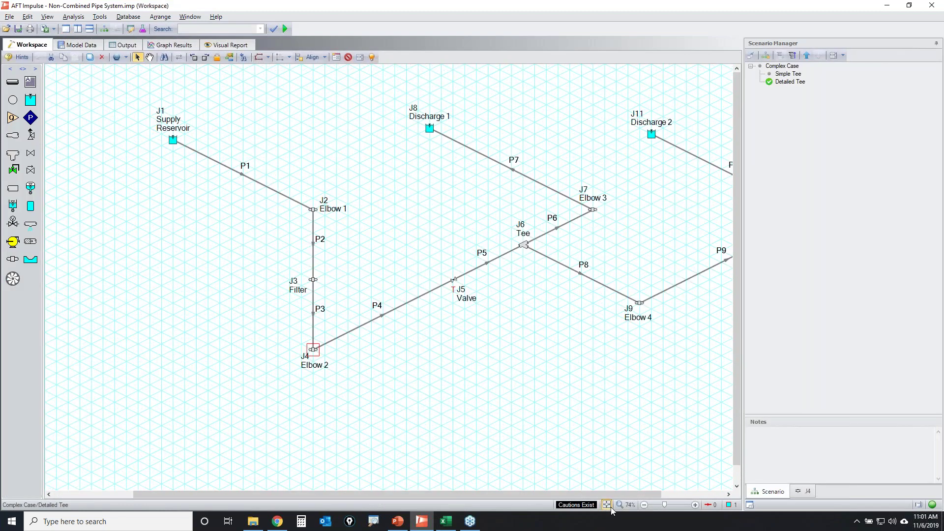
left_click(804, 84)
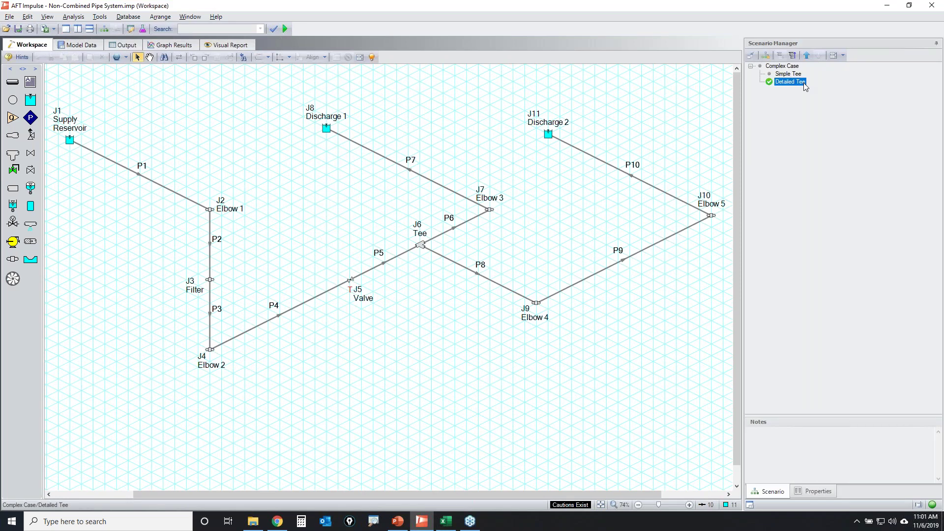
left_click(765, 55)
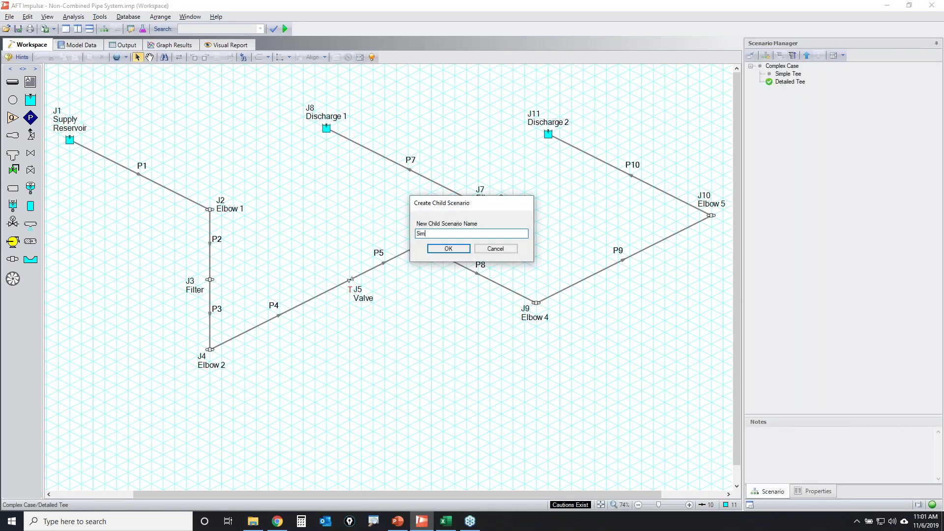
key("Return")
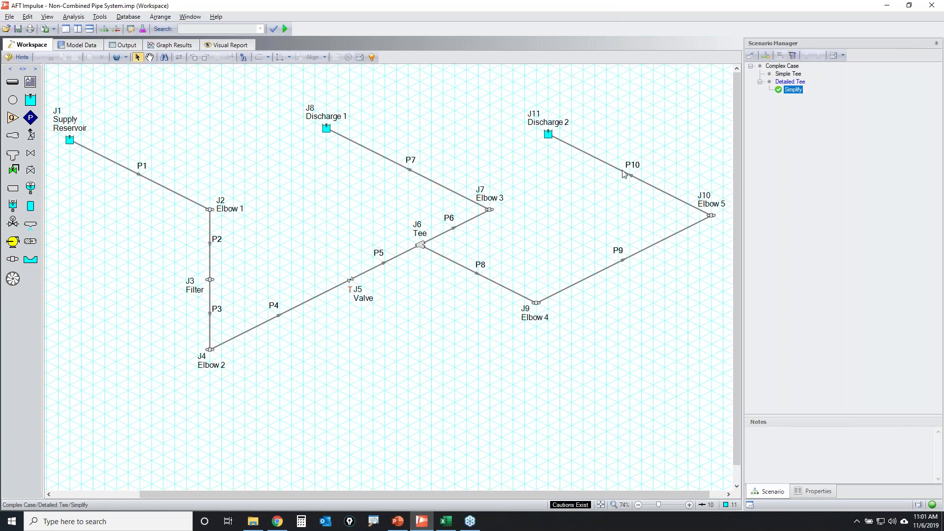
- Combine all six combinable pipes into their upstream pipes via Section Pipes, forming P1 and P8
left_click(75, 18)
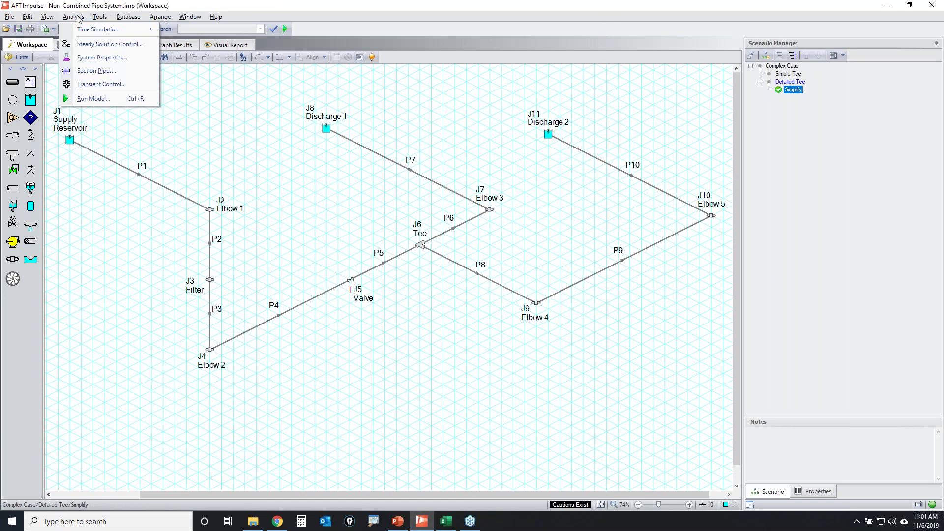
left_click(84, 73)
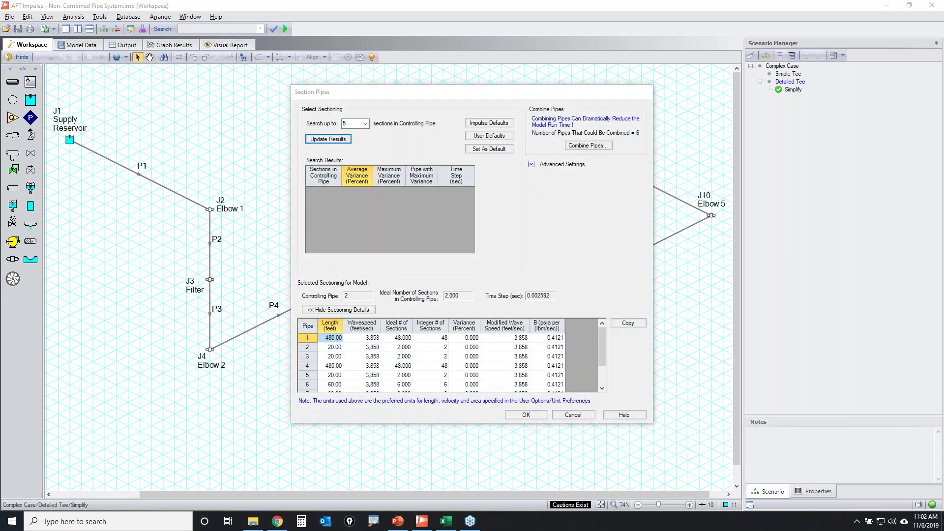
mouse_move(546, 138)
left_mouse_down()
mouse_move(627, 138)
mouse_move(595, 157)
mouse_move(517, 152)
mouse_move(583, 132)
left_mouse_up()
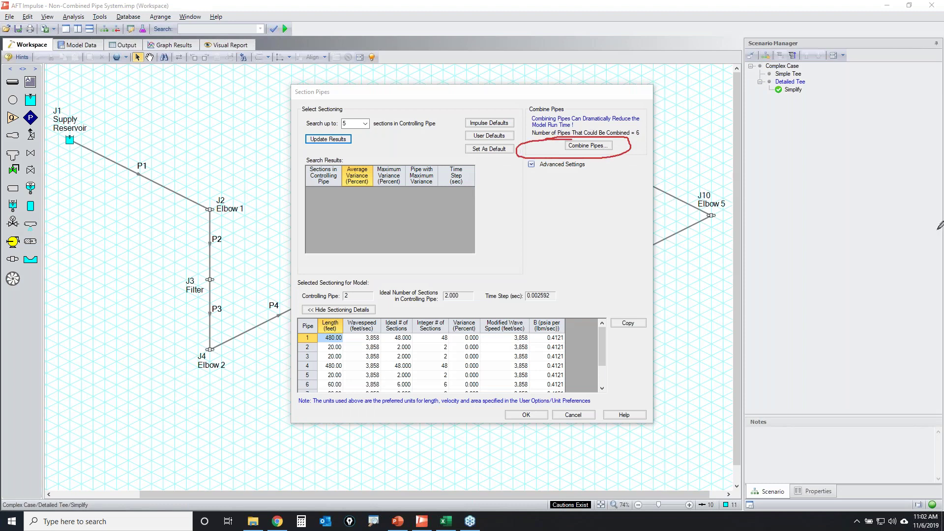
left_click(593, 149)
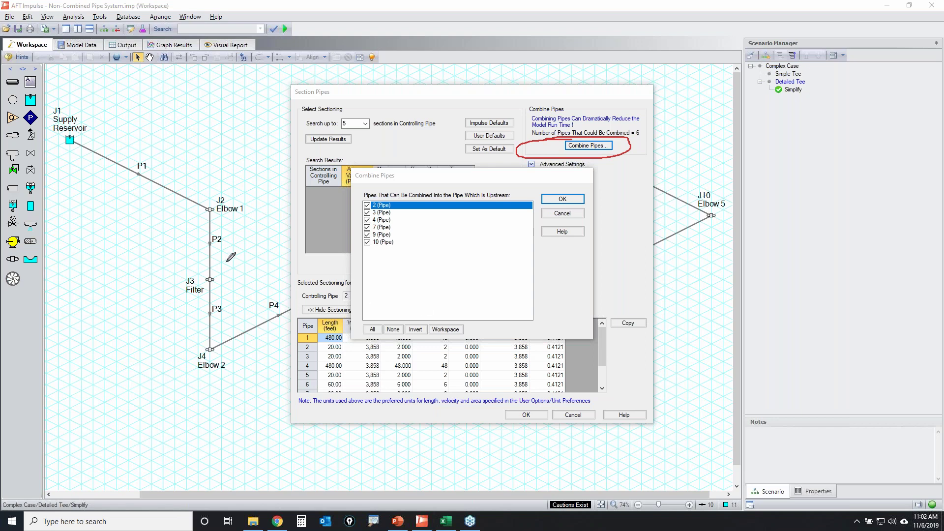
mouse_move(197, 204)
left_mouse_down()
mouse_move(226, 194)
mouse_move(241, 225)
mouse_move(204, 187)
left_mouse_up()
mouse_move(211, 275)
left_mouse_down()
mouse_move(210, 300)
mouse_move(231, 281)
left_mouse_up()
mouse_move(201, 345)
left_mouse_down()
mouse_move(228, 349)
mouse_move(204, 357)
left_mouse_up()
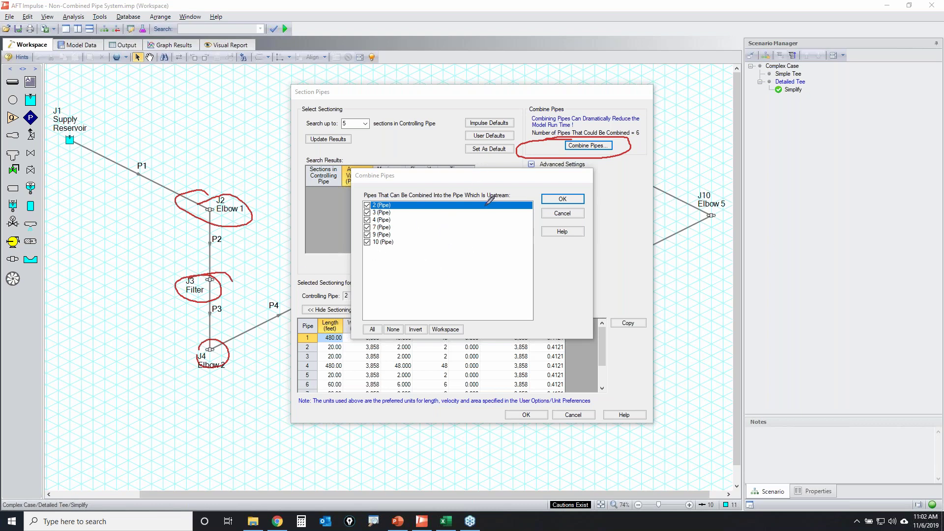
mouse_move(476, 200)
left_mouse_down()
mouse_move(517, 188)
mouse_move(473, 197)
left_mouse_up()
key("Escape")
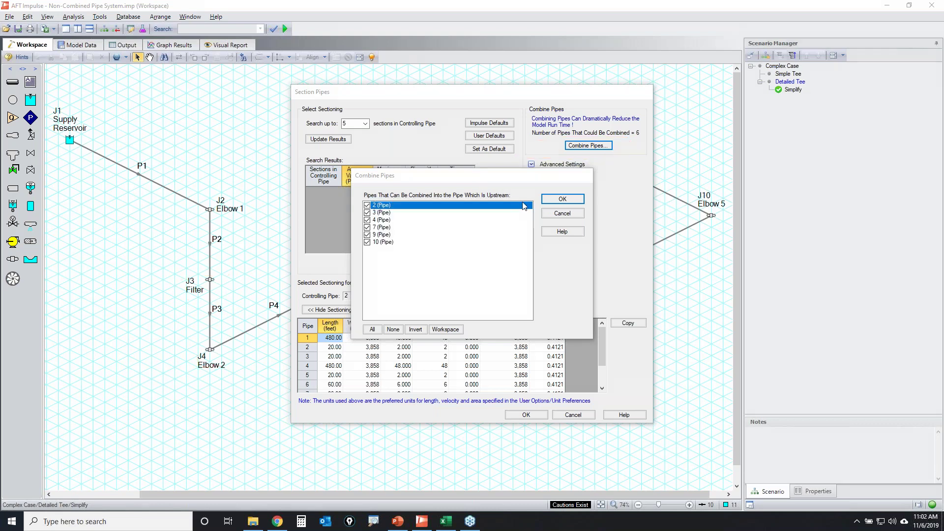
left_click(565, 199)
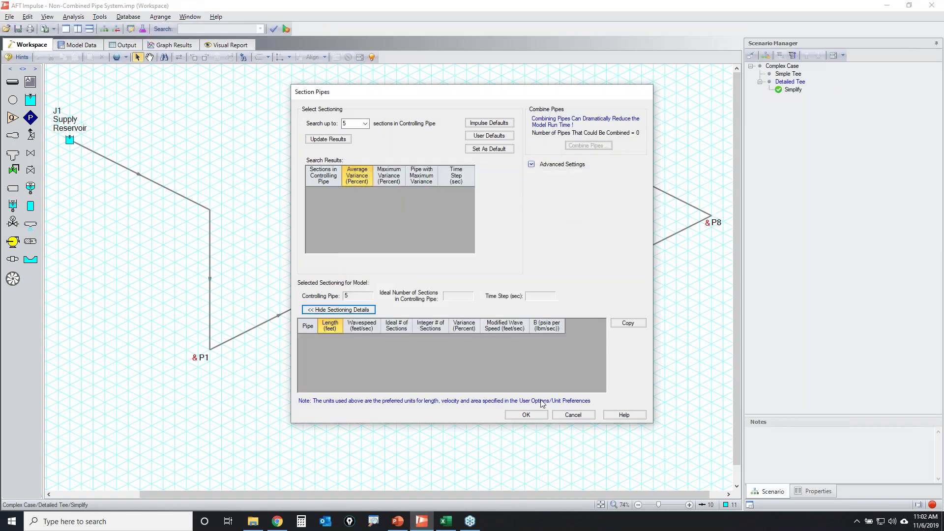
- Accept the sectioning and open combined pipe P1's properties, showing its 1000 feet length
left_click(533, 415)
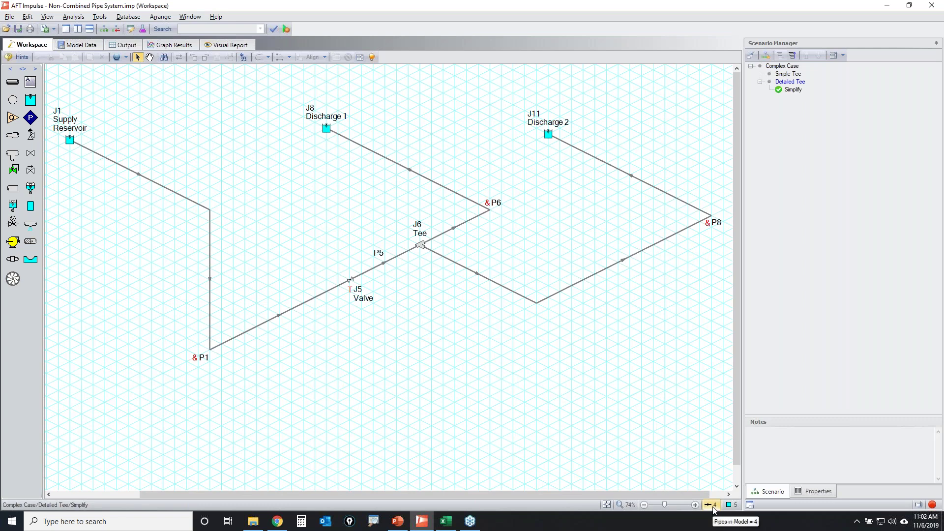
left_click_drag(248, 285, 171, 244)
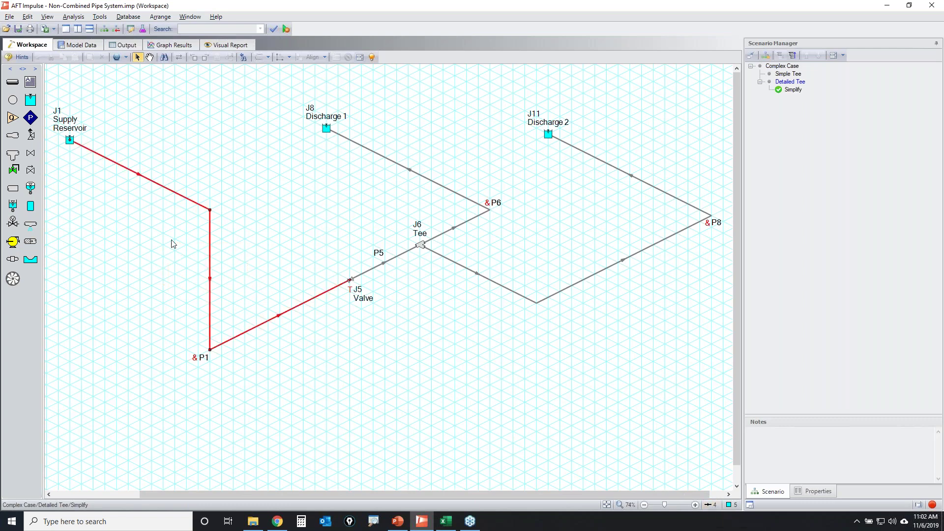
key("Return")
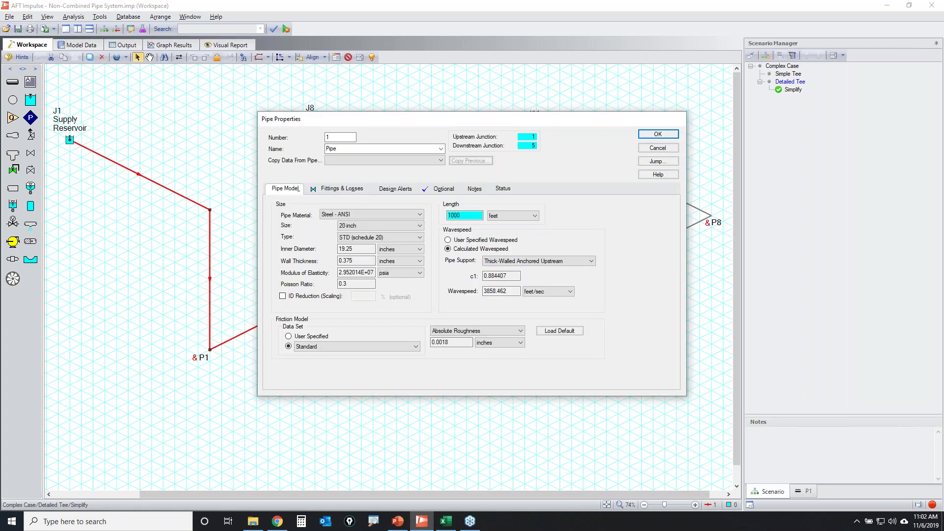
left_click(471, 217)
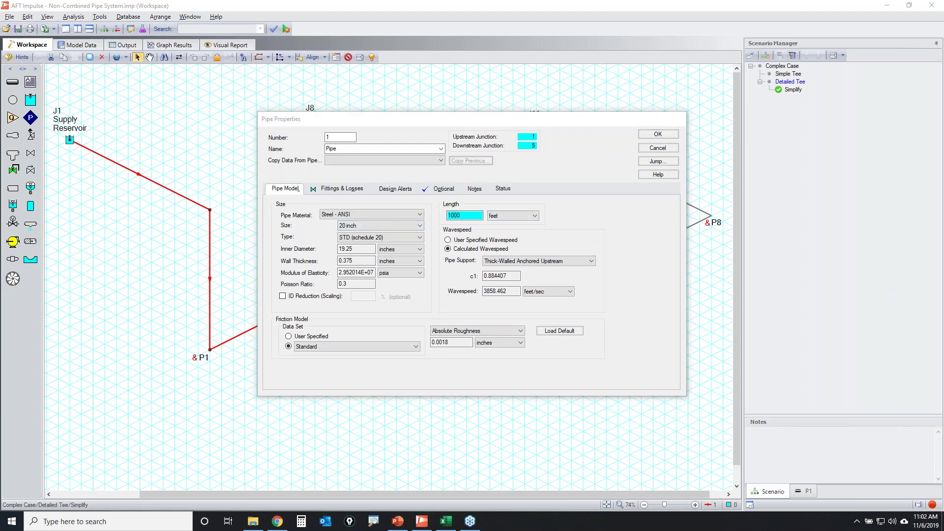
mouse_move(83, 140)
left_mouse_down()
mouse_move(185, 174)
mouse_move(213, 196)
left_mouse_up()
mouse_move(200, 236)
left_mouse_down()
mouse_move(207, 351)
mouse_move(327, 299)
left_mouse_up()
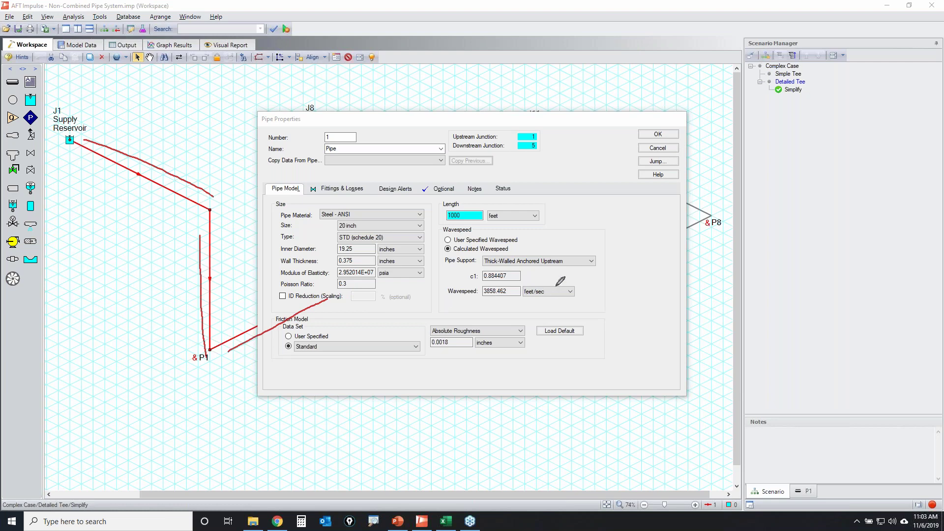
mouse_move(439, 215)
left_mouse_down()
mouse_move(482, 221)
mouse_move(453, 218)
left_mouse_up()
key("Escape")
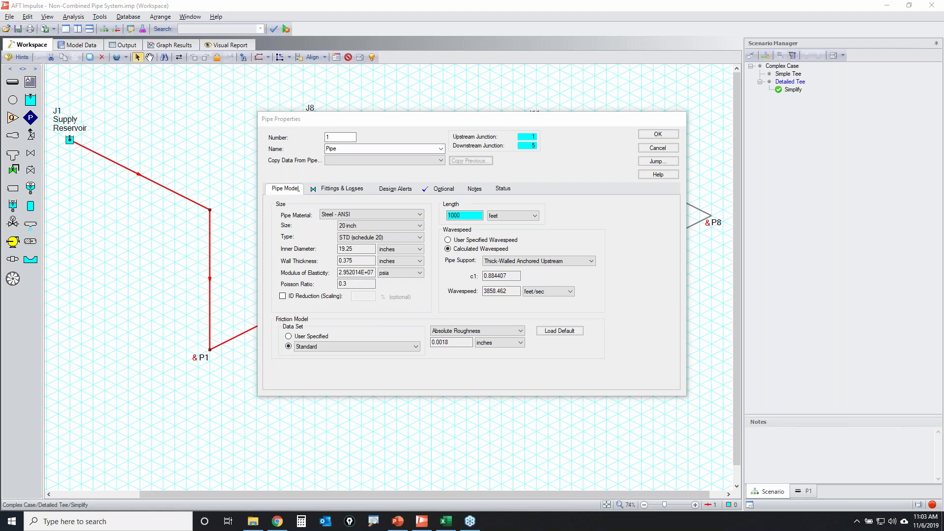
- Review P1's Fittings & Losses, with an added total K factor of 10.72, against the network
left_click(350, 191)
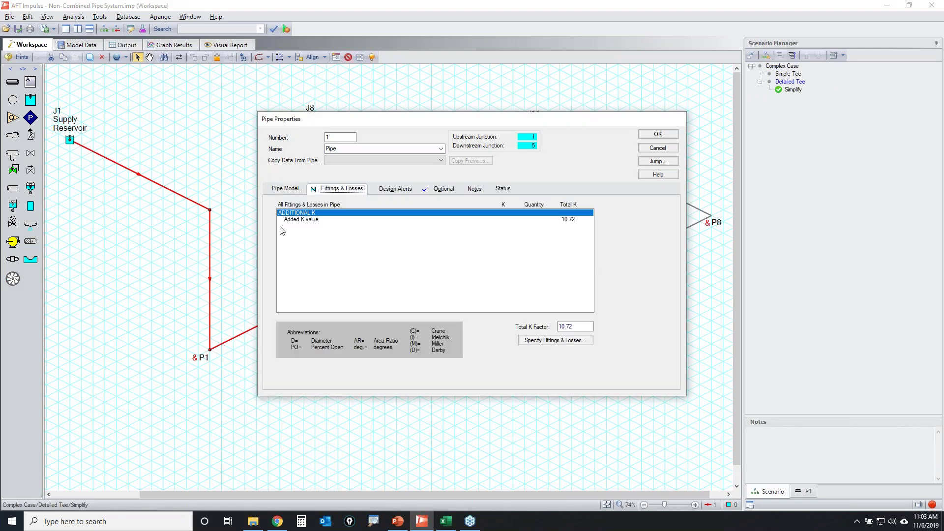
left_click_drag(496, 124, 678, 133)
left_click(845, 183)
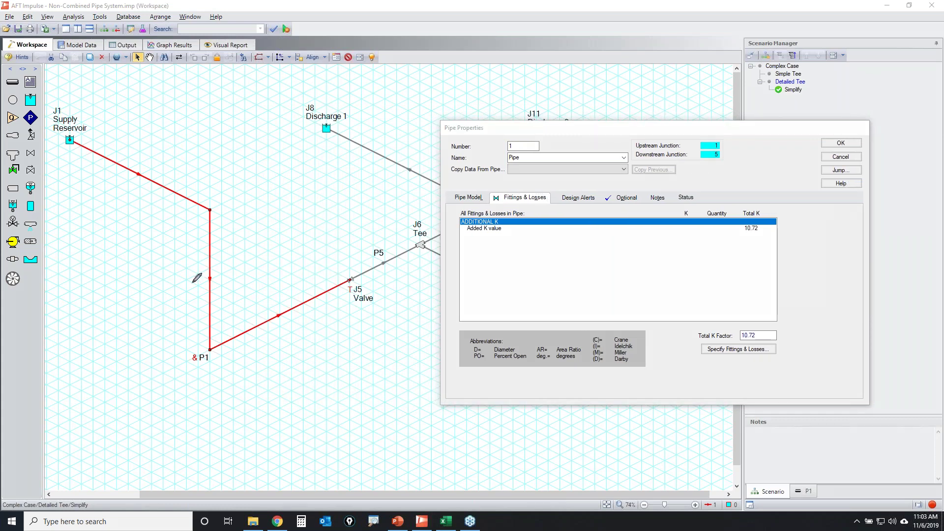
left_click_drag(200, 206, 210, 206)
mouse_move(195, 275)
left_mouse_down()
mouse_move(224, 277)
mouse_move(215, 271)
left_mouse_up()
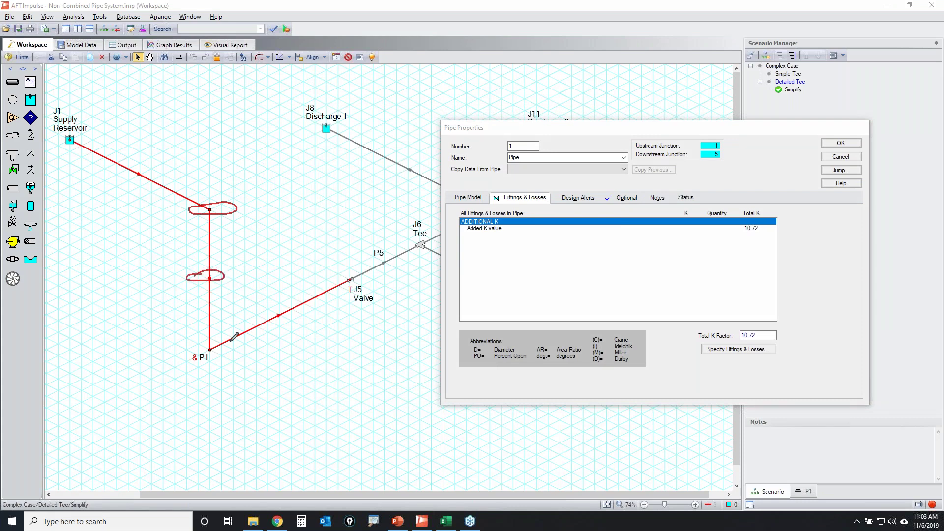
mouse_move(202, 347)
left_mouse_down()
mouse_move(230, 365)
mouse_move(219, 341)
left_mouse_up()
mouse_move(699, 328)
left_mouse_down()
mouse_move(822, 330)
mouse_move(718, 351)
mouse_move(767, 320)
left_mouse_up()
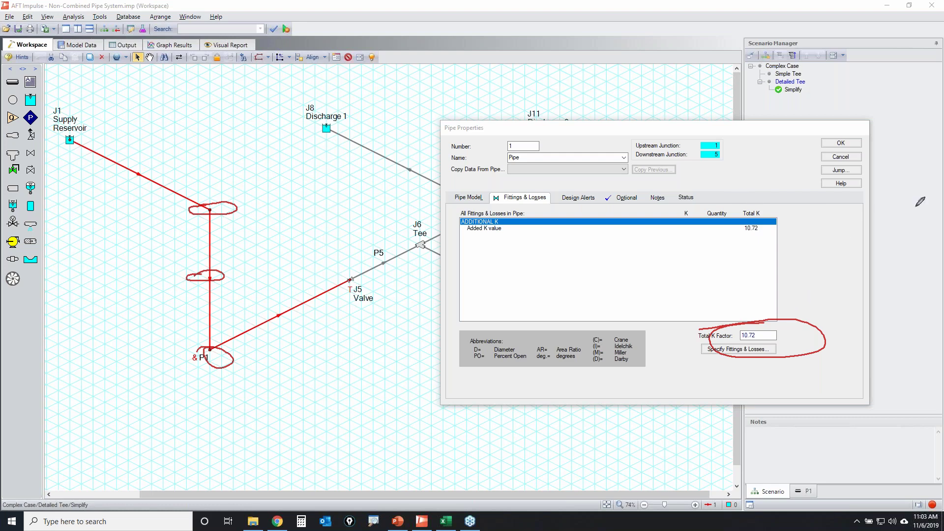
key("Escape")
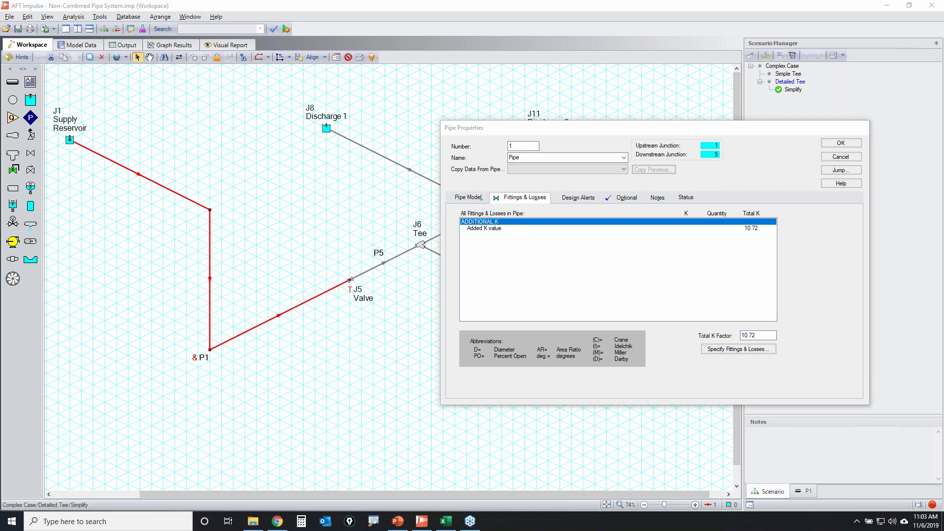
- Graph P1's intermediate elevation profile, dropping from 40 to 0 feet, then close the graph
left_click(617, 199)
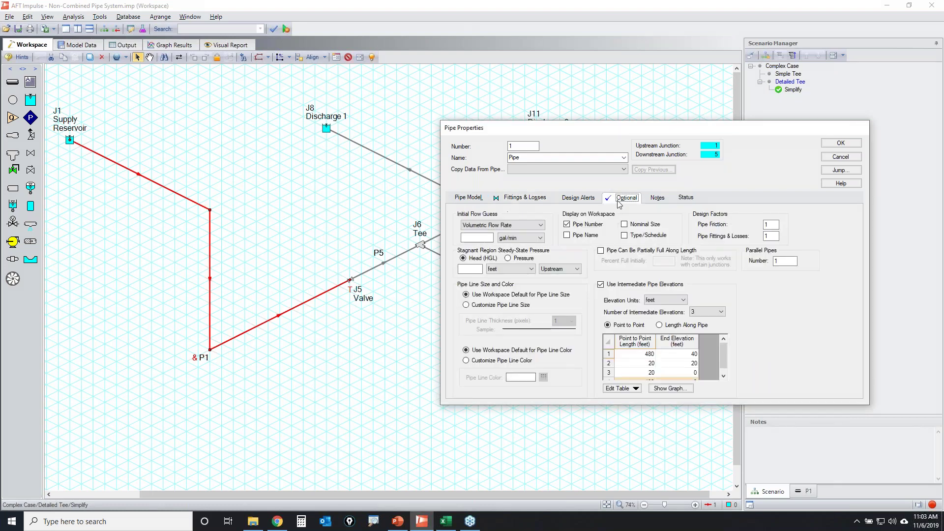
left_click(683, 389)
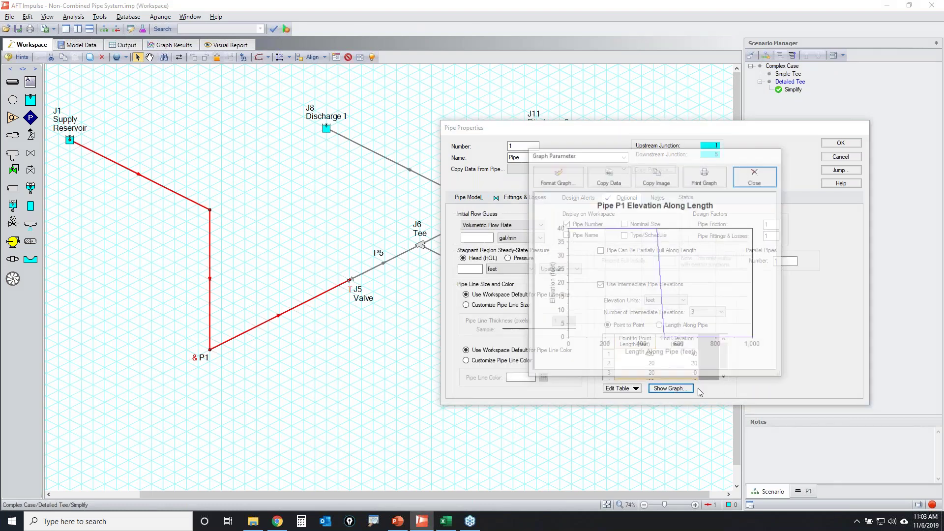
left_click_drag(684, 156, 427, 93)
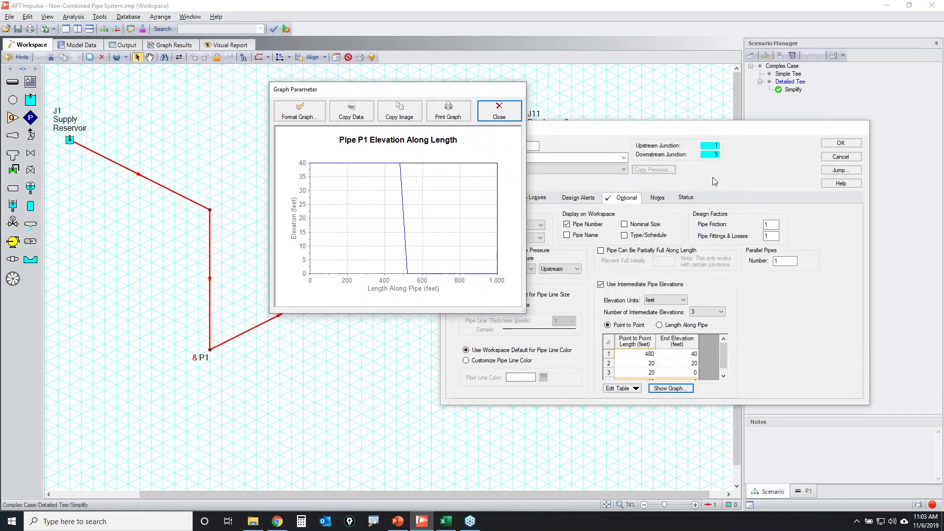
mouse_move(701, 288)
left_mouse_down()
mouse_move(600, 276)
mouse_move(601, 382)
mouse_move(723, 389)
mouse_move(742, 314)
mouse_move(711, 278)
mouse_move(648, 279)
left_mouse_up()
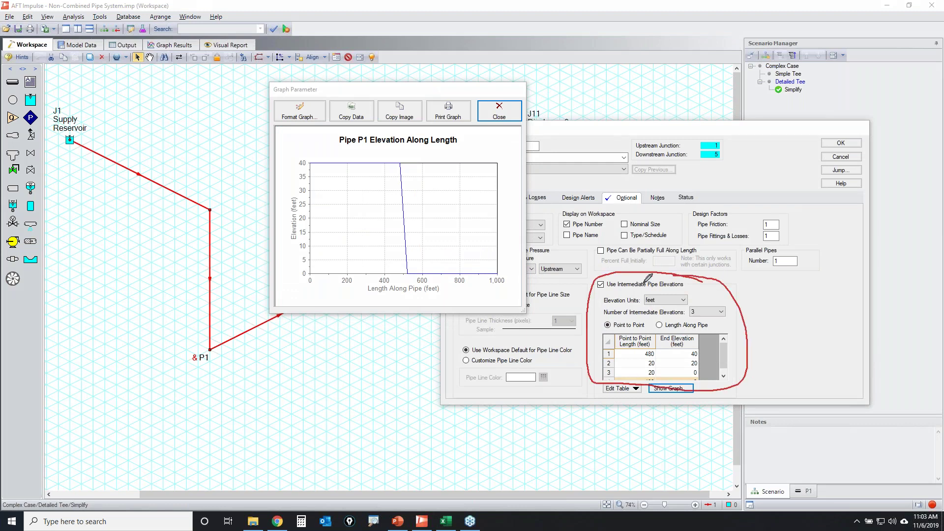
mouse_move(314, 155)
left_mouse_down()
mouse_move(403, 162)
mouse_move(423, 295)
mouse_move(513, 271)
left_mouse_up()
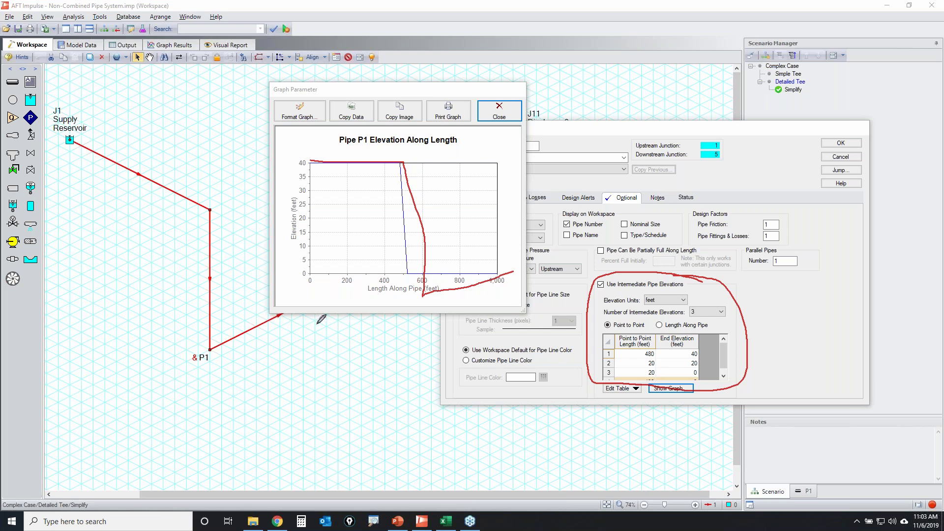
left_click_drag(207, 201, 212, 211)
mouse_move(193, 273)
left_mouse_down()
mouse_move(217, 271)
mouse_move(202, 288)
left_mouse_up()
mouse_move(209, 340)
left_mouse_down()
mouse_move(226, 352)
mouse_move(204, 347)
left_mouse_up()
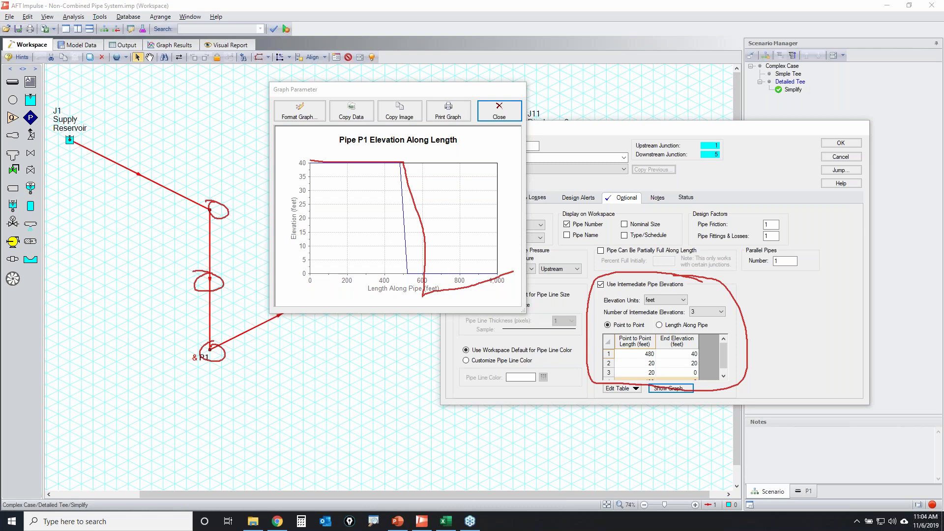
key("e")
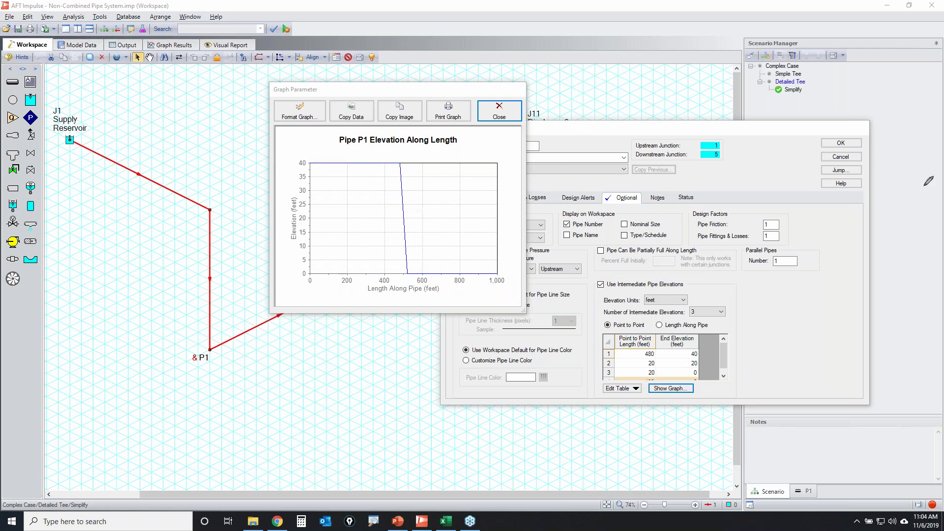
left_click(499, 111)
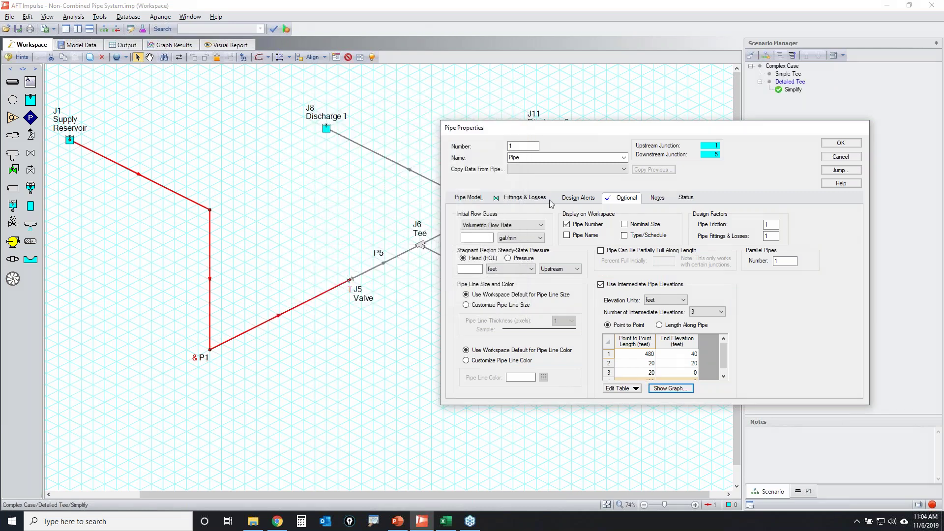
- Recheck P1's fittings and losses and cancel the properties dialog unchanged
left_click(530, 198)
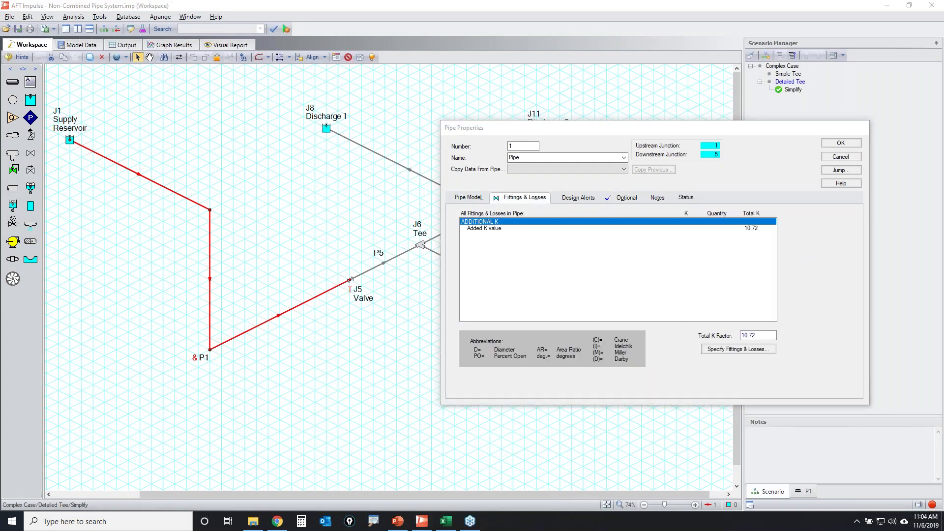
mouse_move(520, 195)
left_mouse_down()
mouse_move(481, 203)
mouse_move(545, 194)
left_mouse_up()
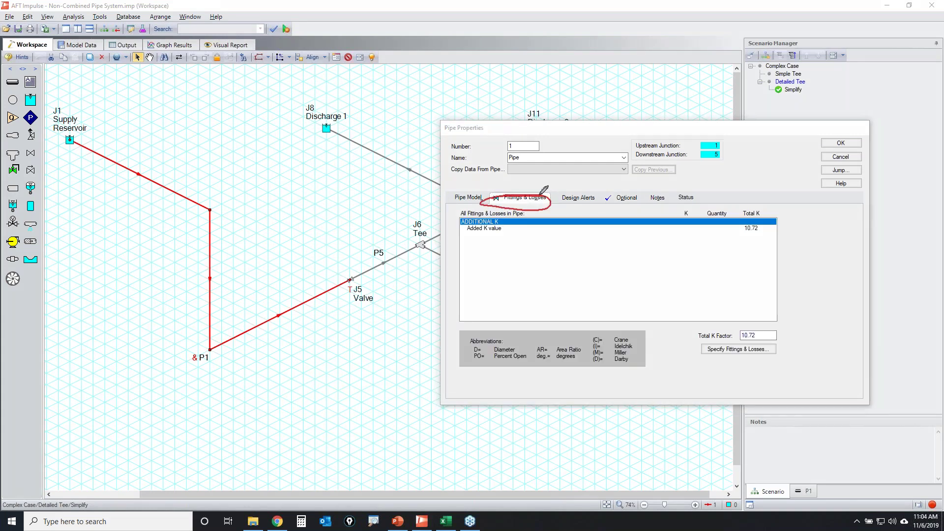
key("Escape")
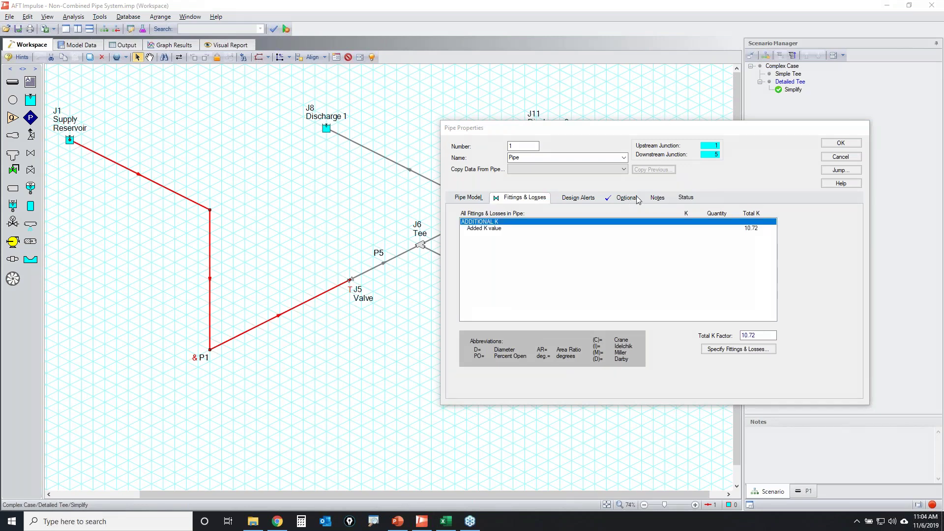
left_click(638, 199)
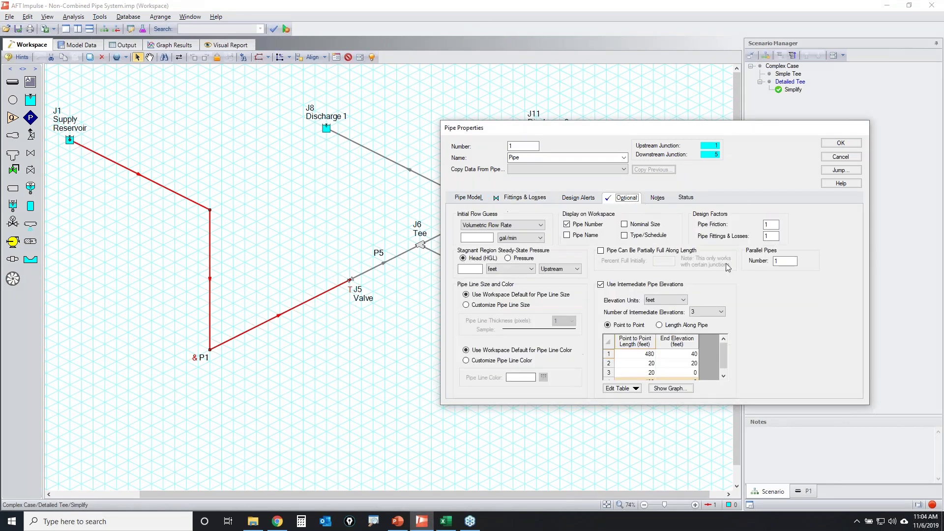
left_click(855, 162)
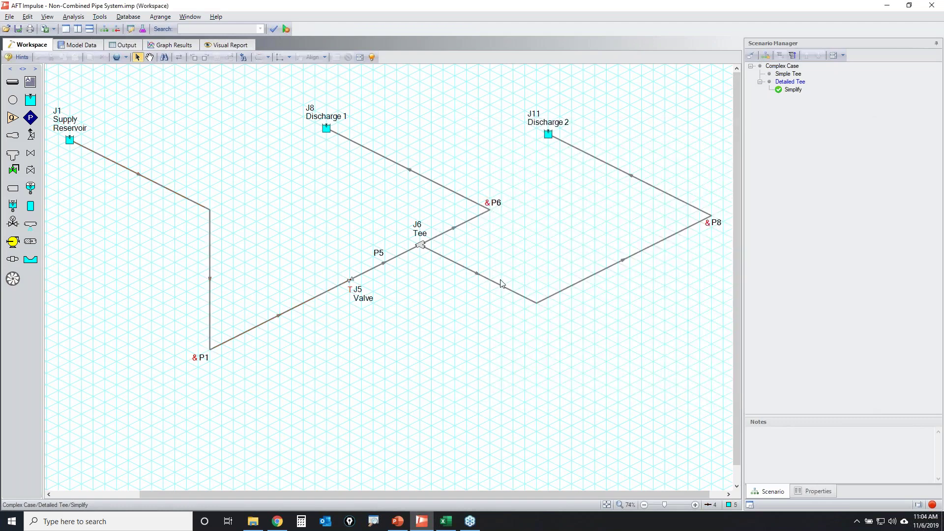
scroll(195, 366, "up", 5)
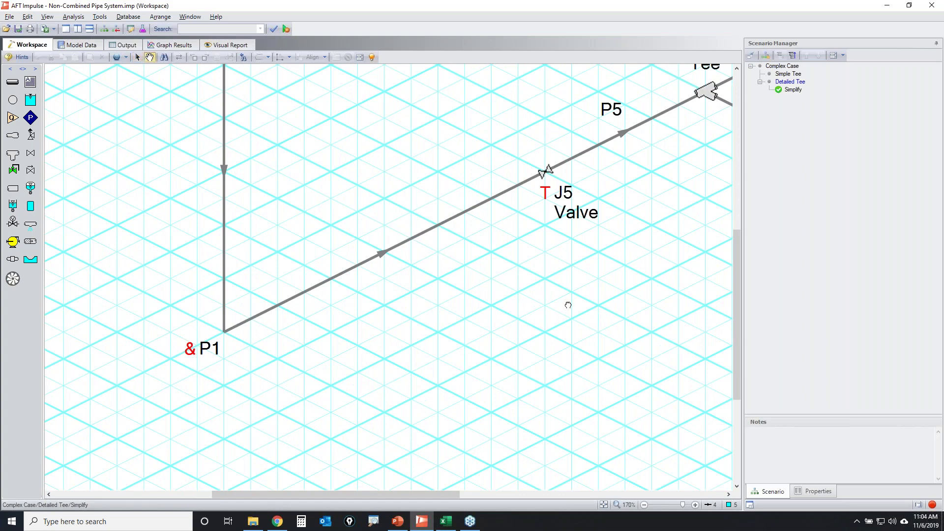
left_click_drag(567, 306, 693, 178)
left_click_drag(715, 275, 529, 408)
left_click(402, 232)
double_click(403, 232)
left_click(335, 189)
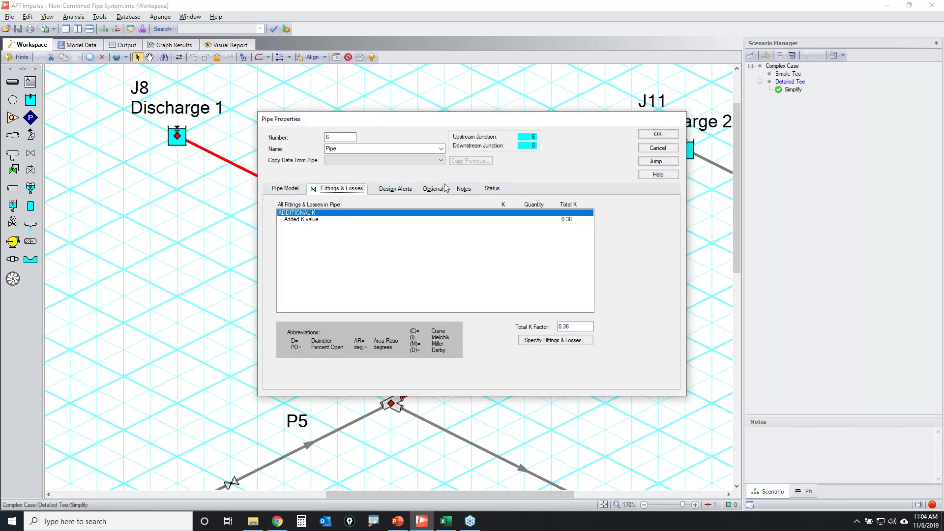
left_click(432, 191)
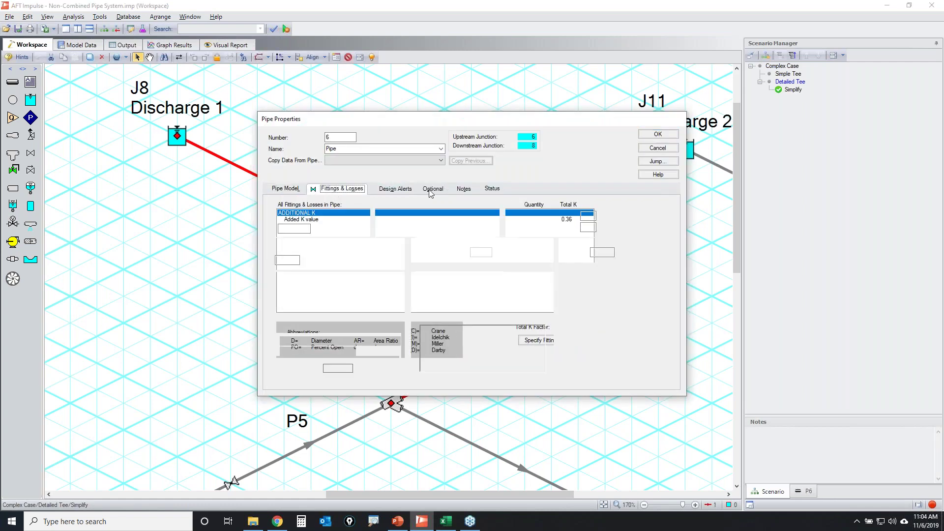
left_click(658, 148)
left_click(642, 409)
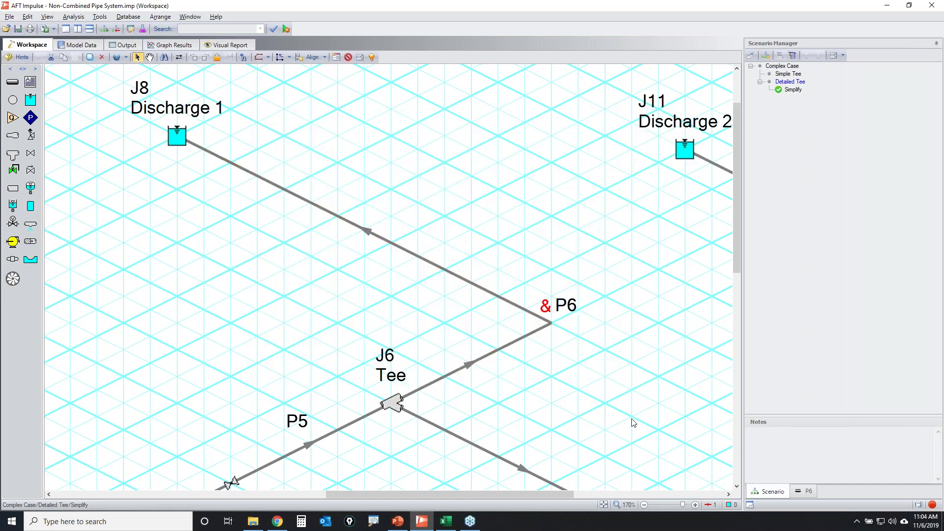
left_click(603, 504)
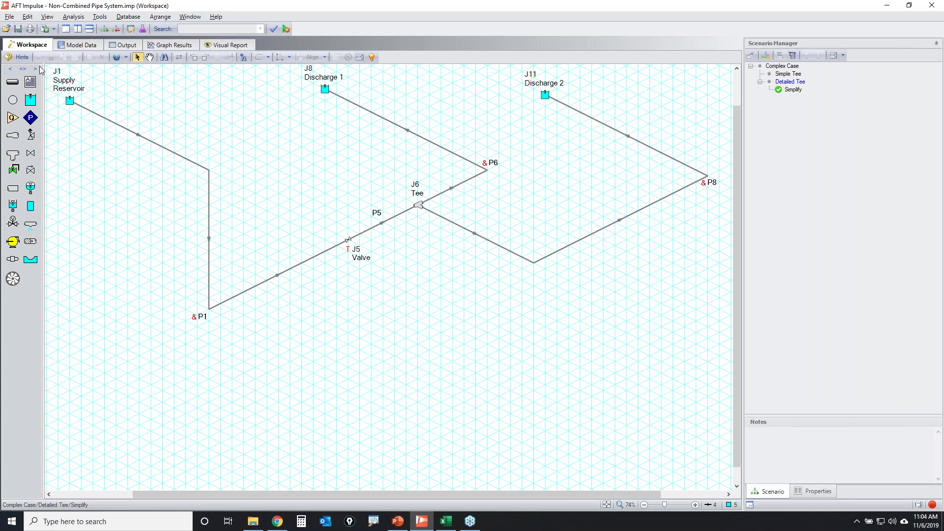
- After the resectioning warning, confirm via the Check List that all pipes and junctions are defined
left_click(73, 17)
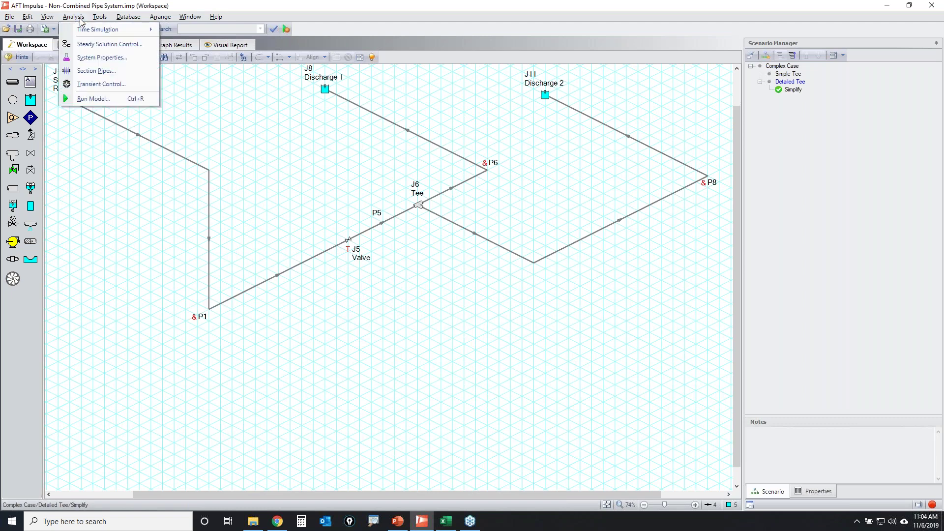
left_click(89, 84)
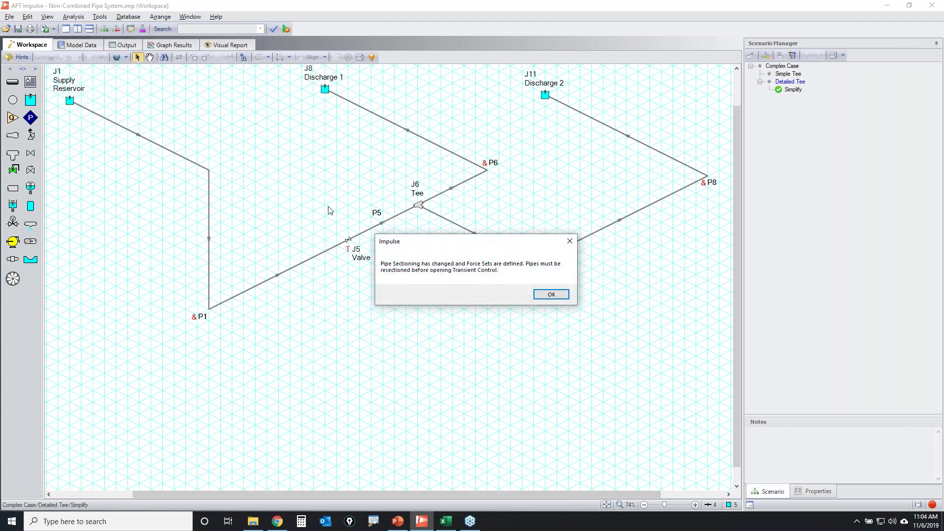
left_click(553, 294)
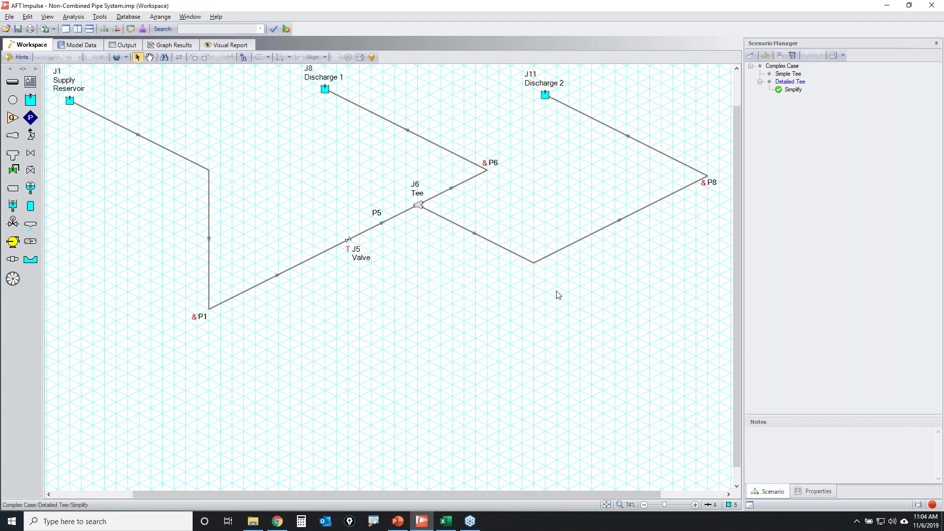
left_click(932, 504)
left_click(846, 429)
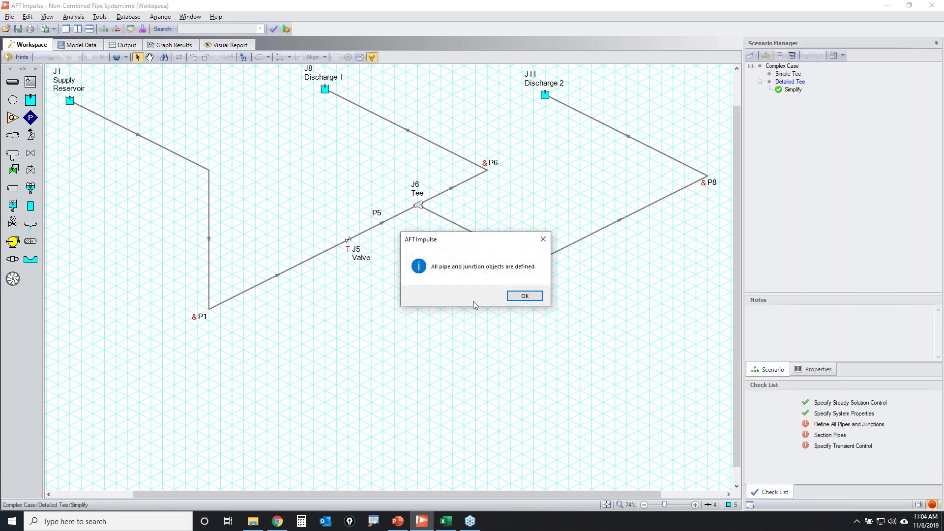
left_click(536, 296)
- Resection pipes at a 0.005122 s time step and reopen Transient Control past the Elbow 2–Elbow 3 force set problem
left_click(826, 435)
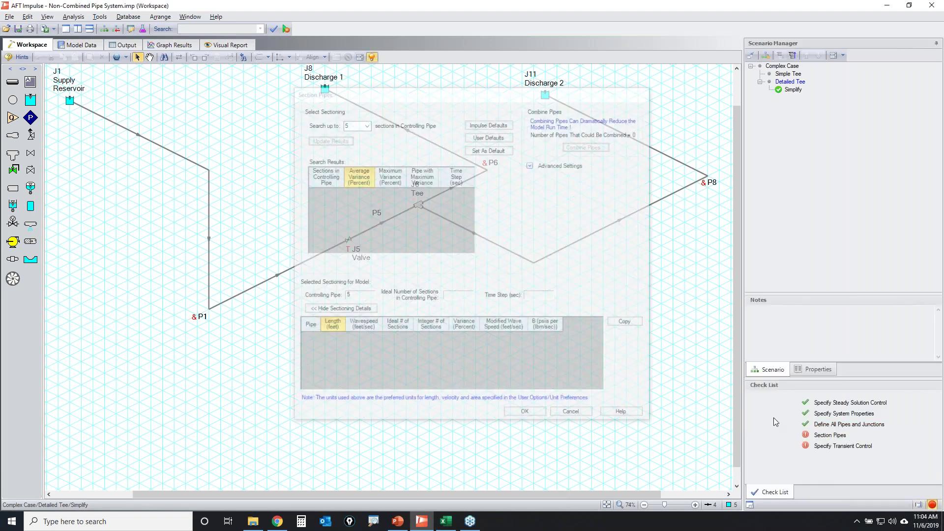
left_click(526, 416)
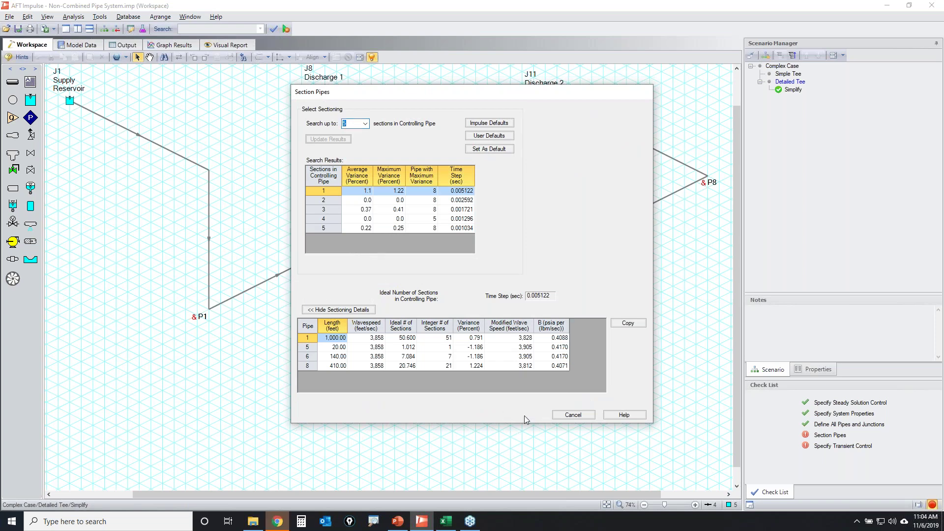
left_click(842, 446)
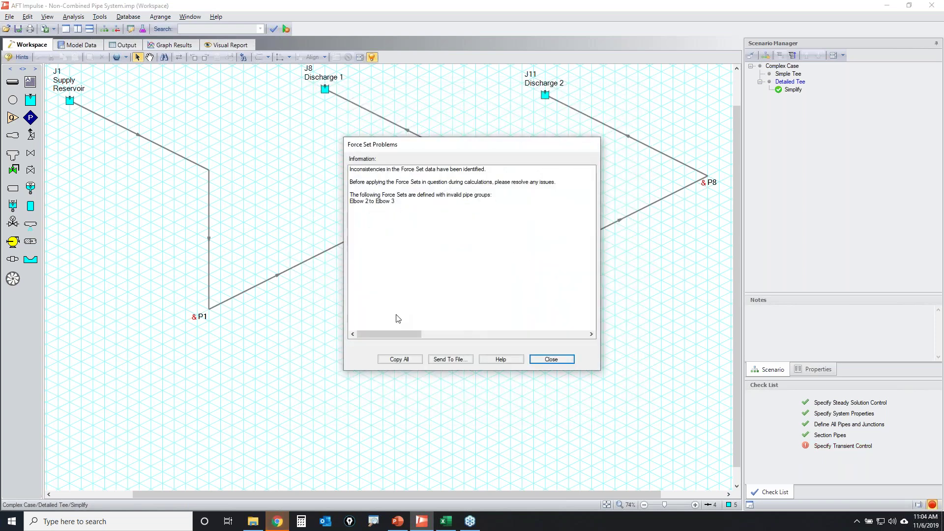
left_click(563, 361)
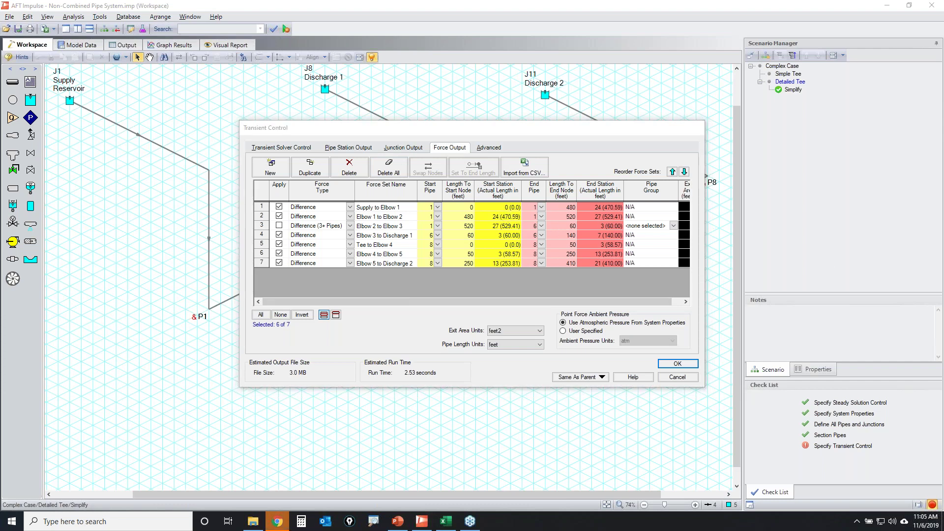
- Annotate the force set's start and end pipe values and the P1 pipe, then clear the marks
mouse_move(534, 200)
left_mouse_down()
mouse_move(530, 266)
mouse_move(546, 217)
left_mouse_up()
mouse_move(475, 203)
left_mouse_down()
mouse_move(409, 256)
mouse_move(486, 224)
left_mouse_up()
mouse_move(583, 208)
left_mouse_down()
mouse_move(552, 202)
mouse_move(515, 227)
mouse_move(521, 259)
mouse_move(575, 260)
mouse_move(582, 206)
left_mouse_up()
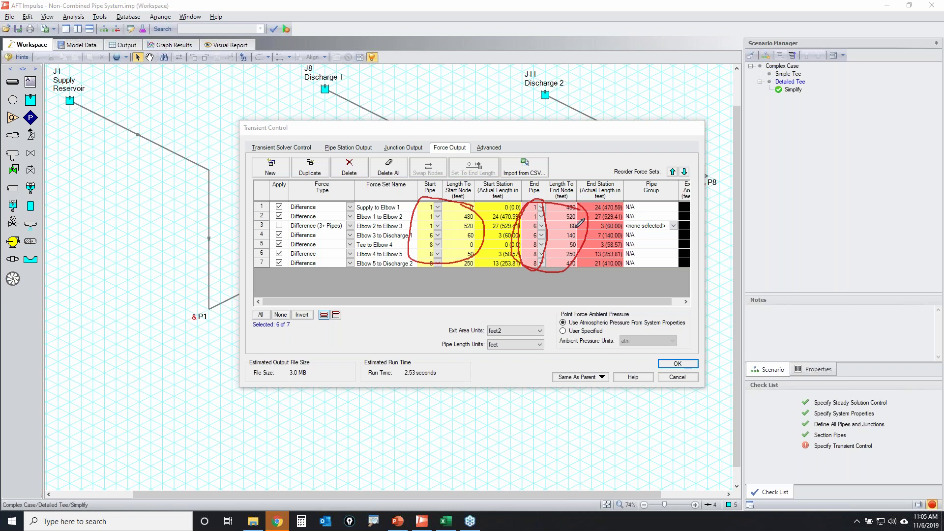
mouse_move(218, 165)
left_mouse_down()
mouse_move(199, 170)
mouse_move(219, 164)
left_mouse_up()
mouse_move(221, 226)
left_mouse_down()
mouse_move(199, 231)
mouse_move(218, 227)
left_mouse_up()
mouse_move(221, 305)
left_mouse_down()
mouse_move(194, 306)
mouse_move(218, 308)
left_mouse_up()
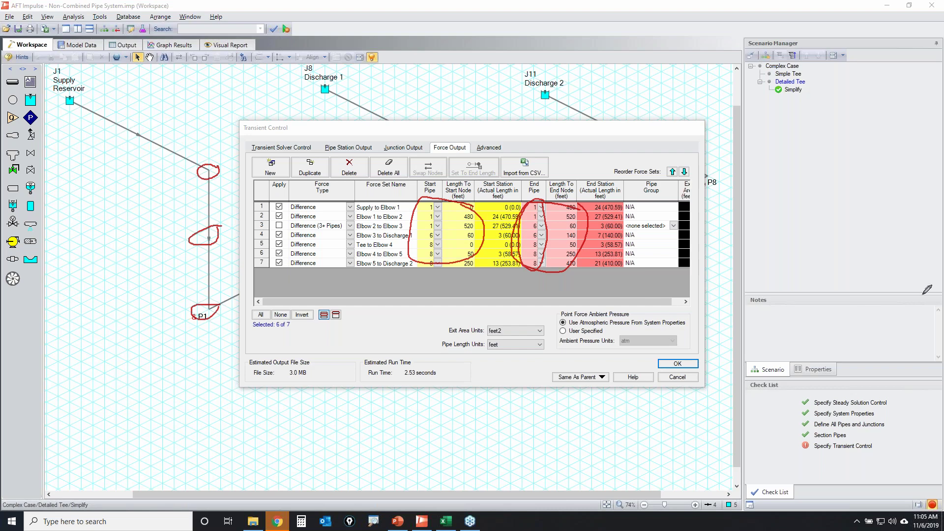
key("Escape")
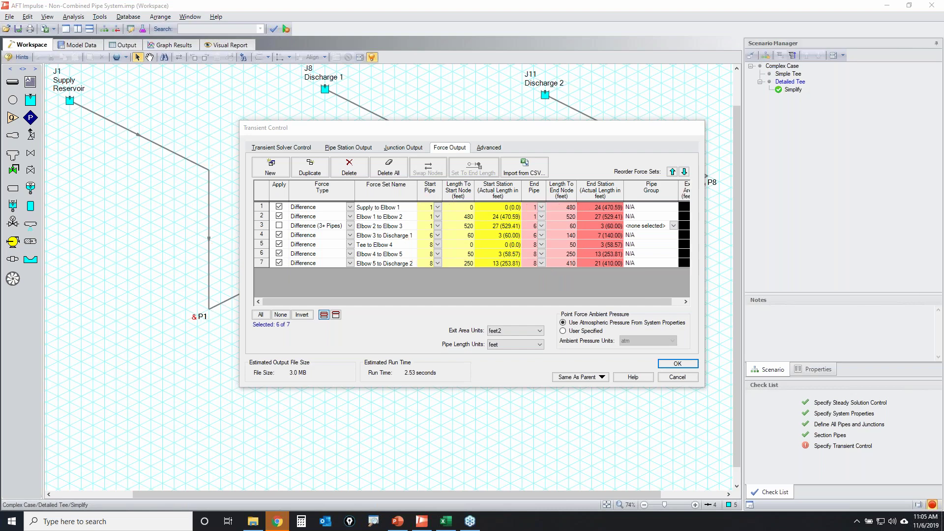
- Reapply the Elbow 2 to Elbow 3 force set with pipe group Supply to Discharge 1, then confirm
left_click_drag(379, 130, 561, 253)
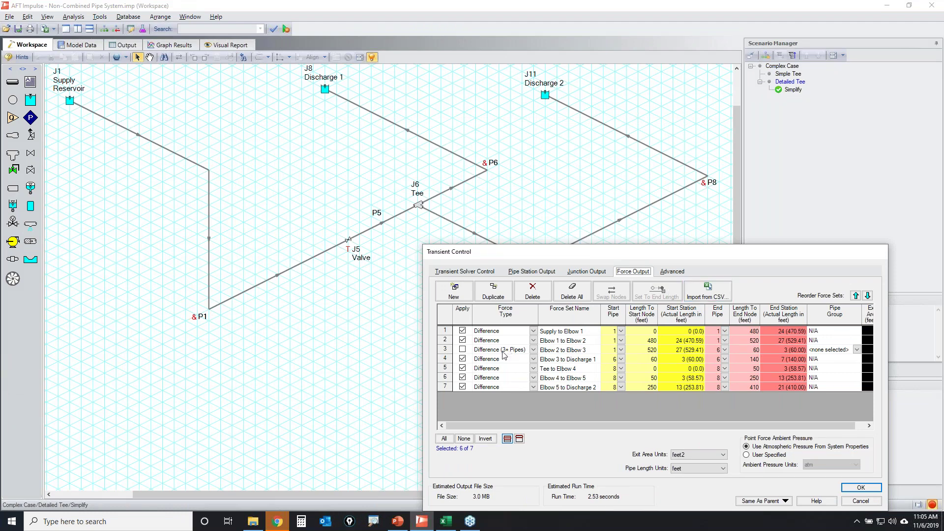
left_click(463, 350)
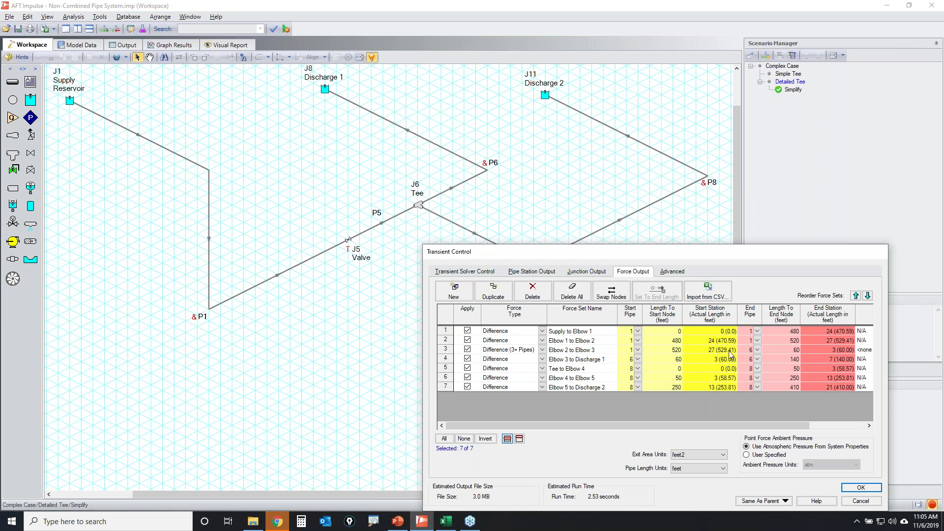
left_click_drag(775, 256, 681, 170)
left_click_drag(681, 340, 738, 341)
left_click(747, 267)
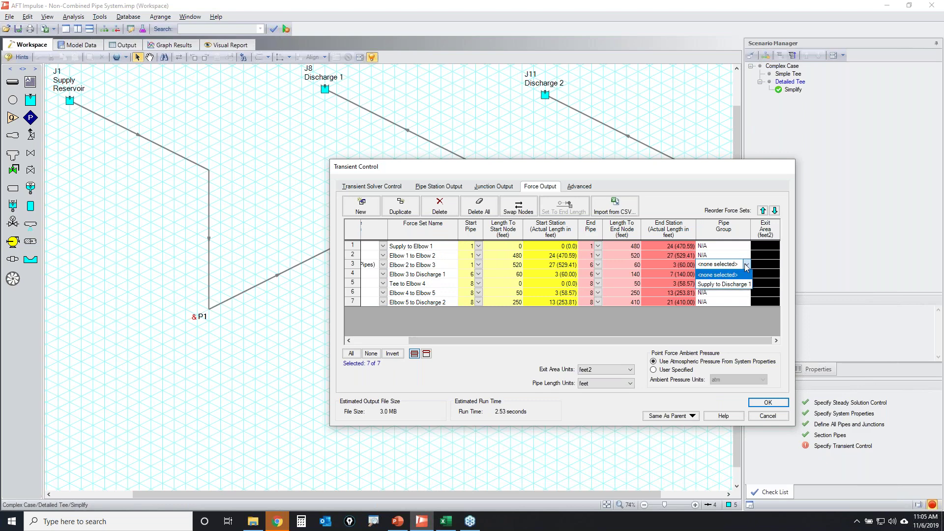
left_click(735, 288)
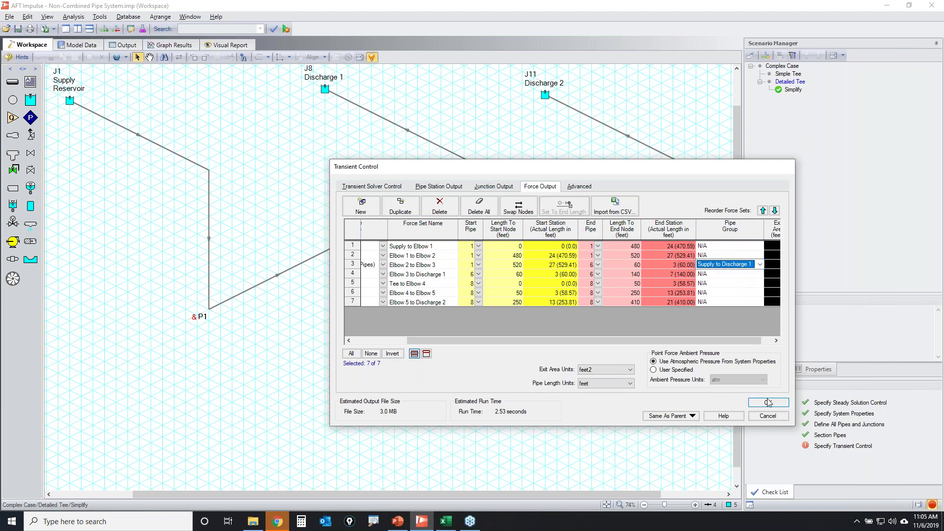
left_click_drag(595, 340, 541, 341)
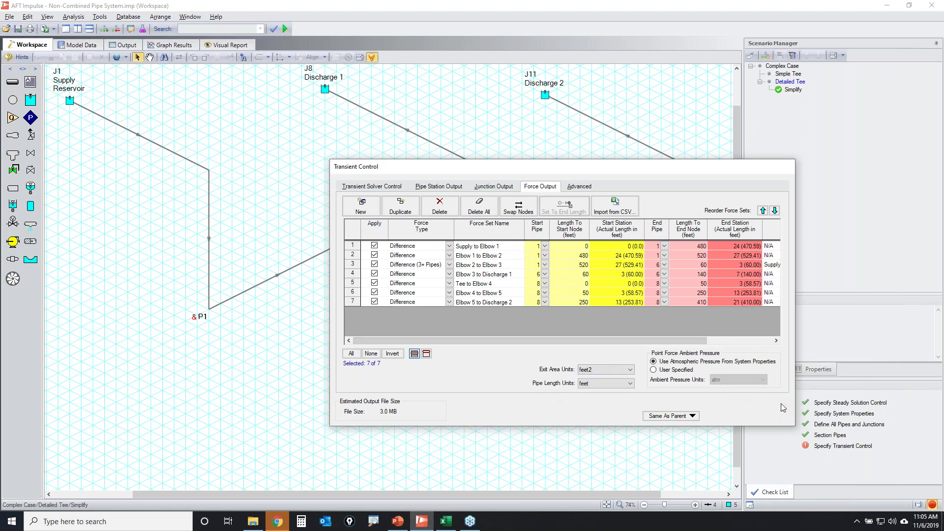
left_click(781, 407)
- Run the Simplify scenario's transient and view its model data listing 4 pipes and 5 junctions
left_click(284, 31)
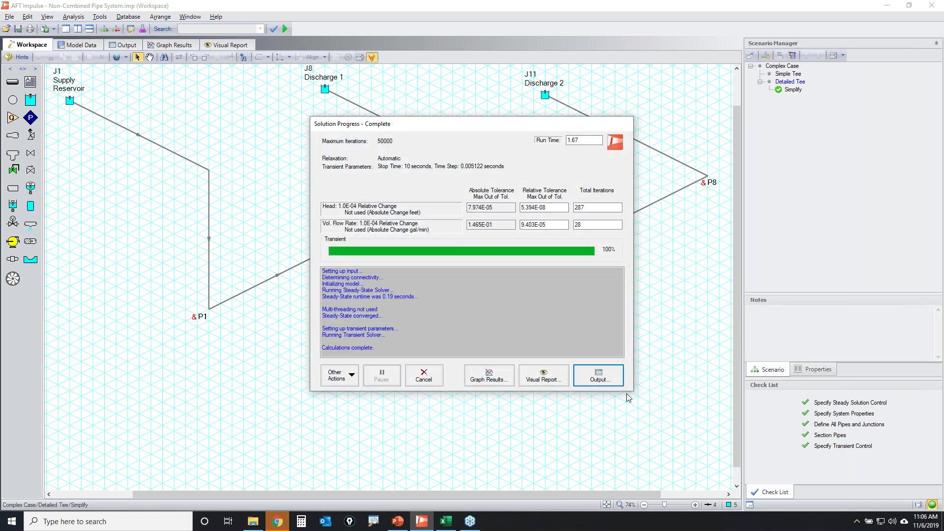
left_click(601, 381)
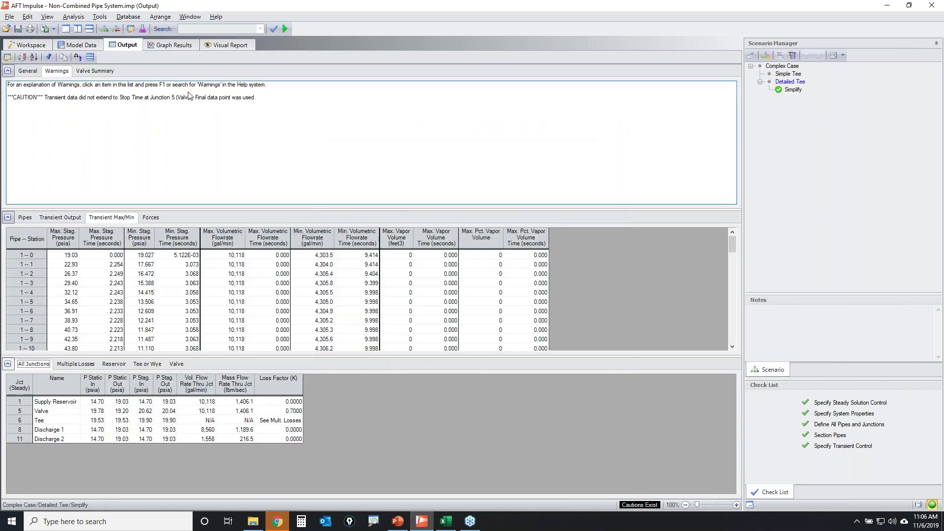
left_click(79, 45)
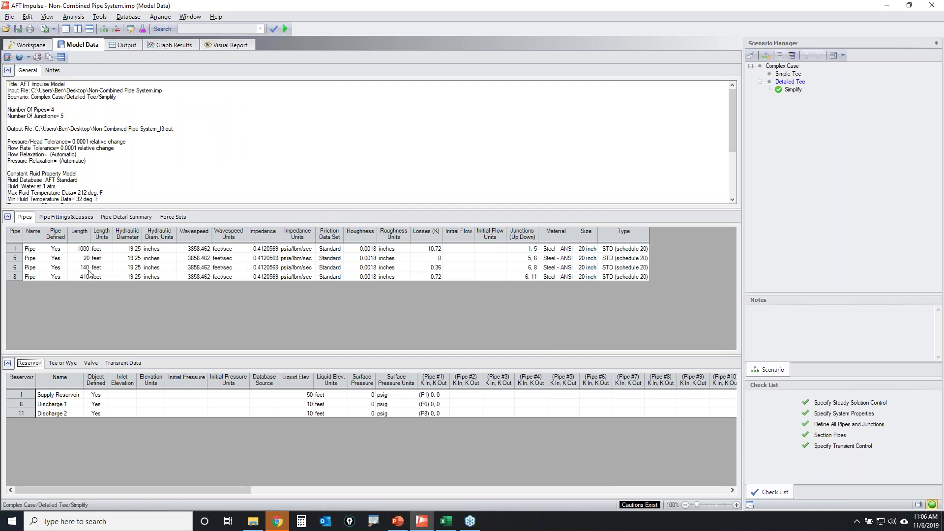
- Load the Elbow Pressures graphs and the valve pressure graph into their own graph tabs
left_click(35, 45)
key("ctrl+g")
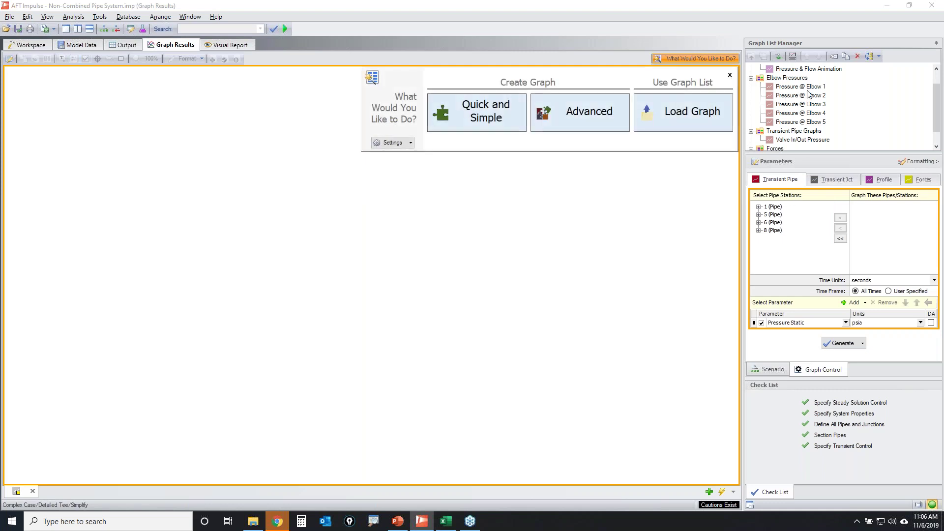
right_click(787, 79)
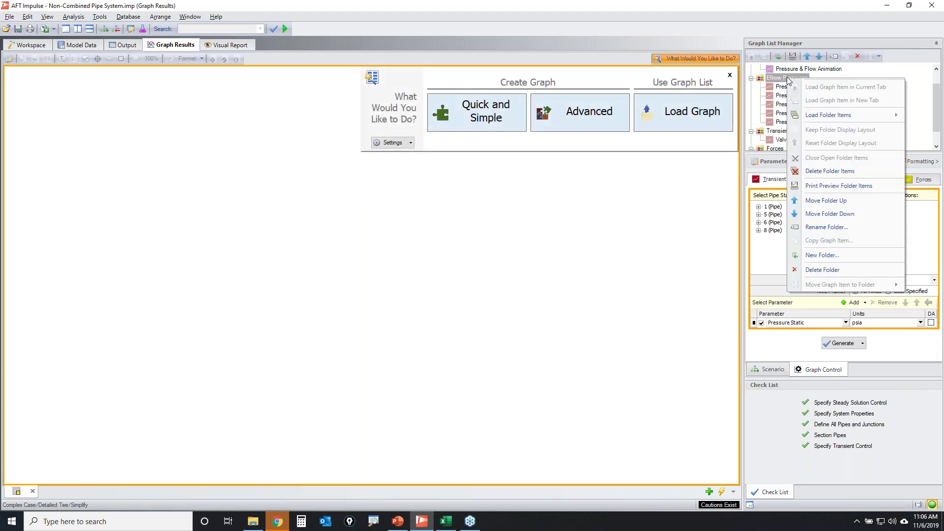
mouse_move(837, 117)
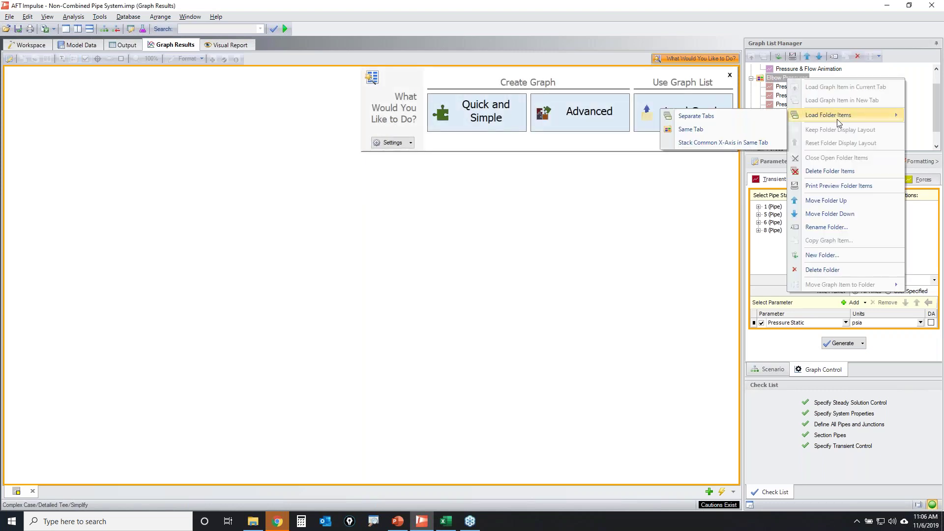
left_click(710, 117)
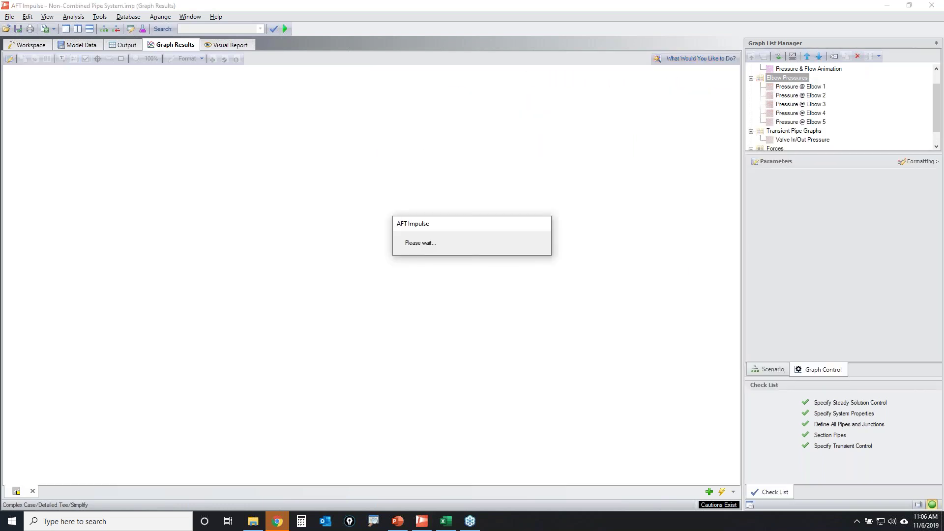
right_click(804, 133)
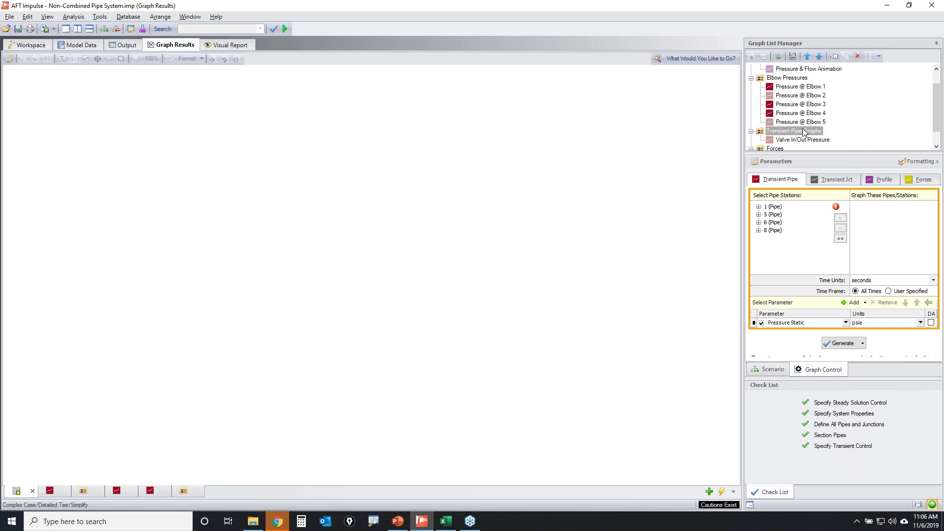
mouse_move(873, 170)
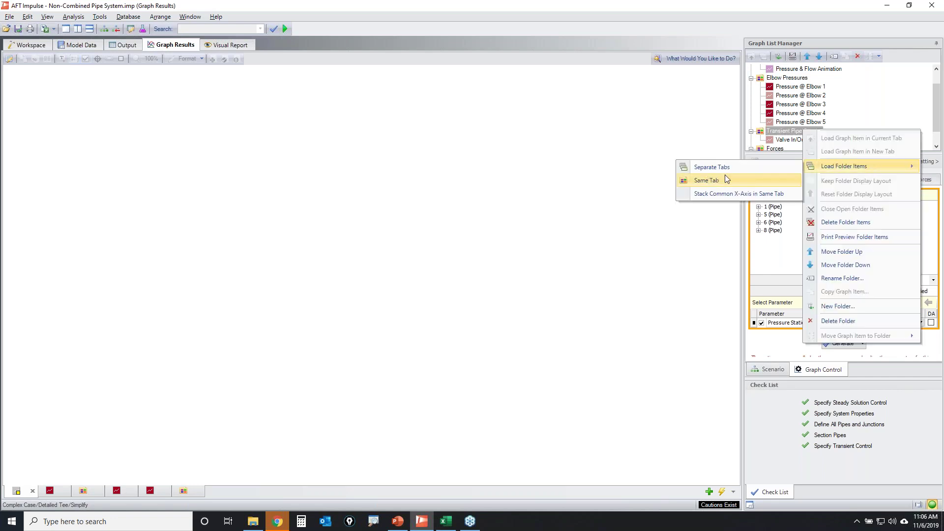
left_click(729, 168)
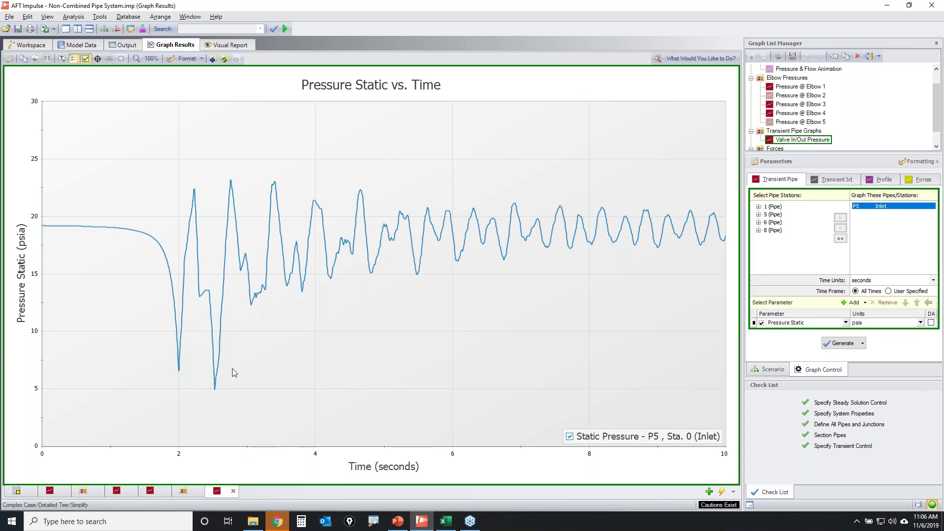
- Review the elbow and valve inlet pressure graphs, then return to the pipe diagram workspace
left_click(51, 492)
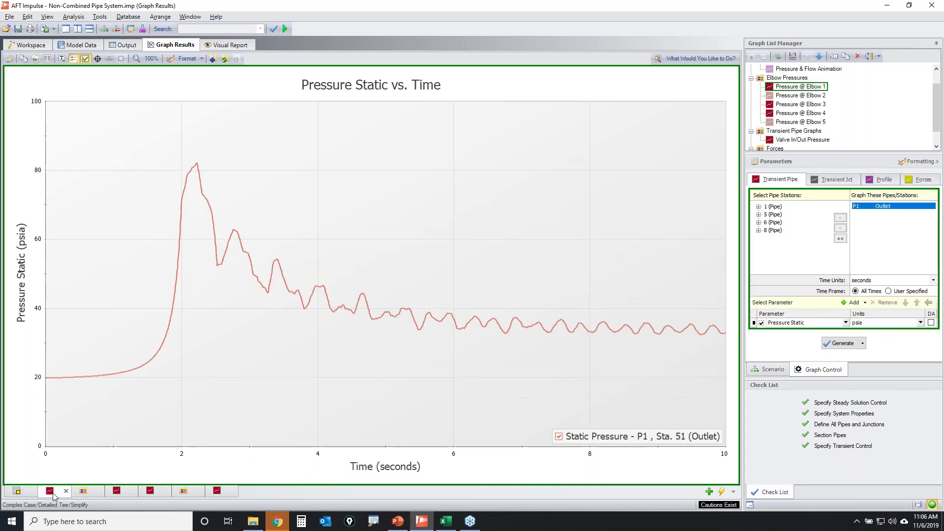
left_click(118, 491)
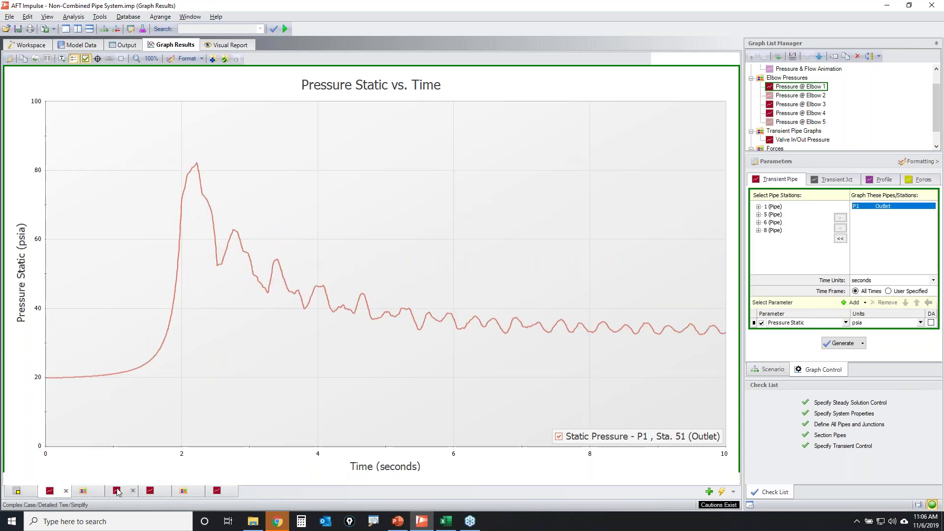
left_click(147, 494)
left_click(217, 491)
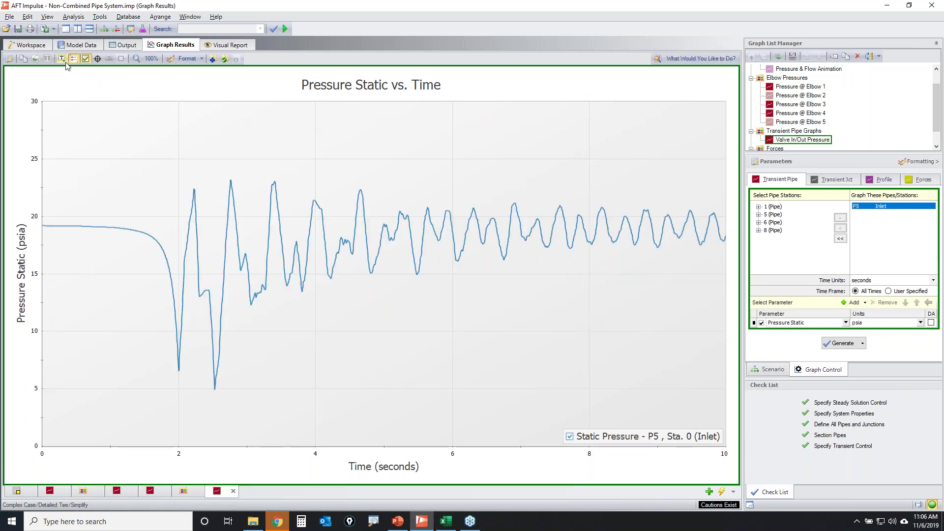
left_click(33, 46)
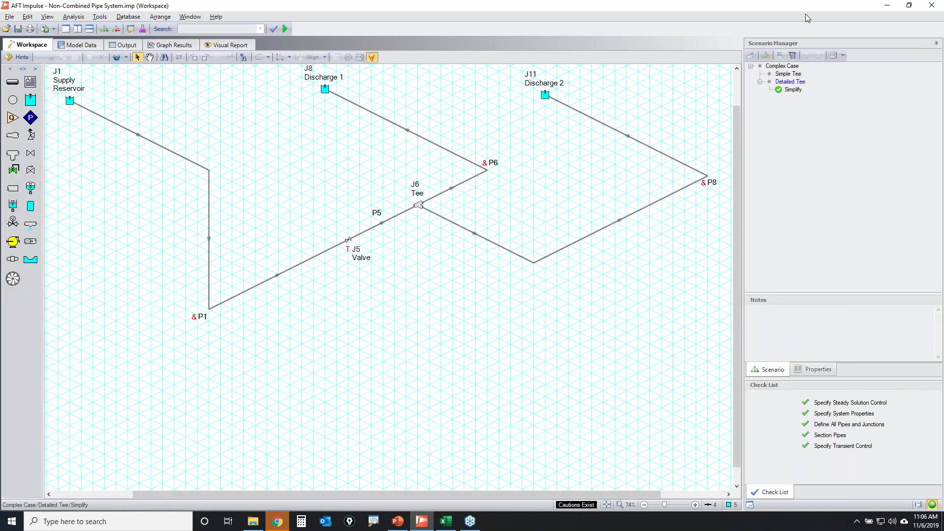
- Minimize AFT Impulse to bring the Results.xlsx Valve In-Out Pres & Flow sheet forward
left_click(887, 6)
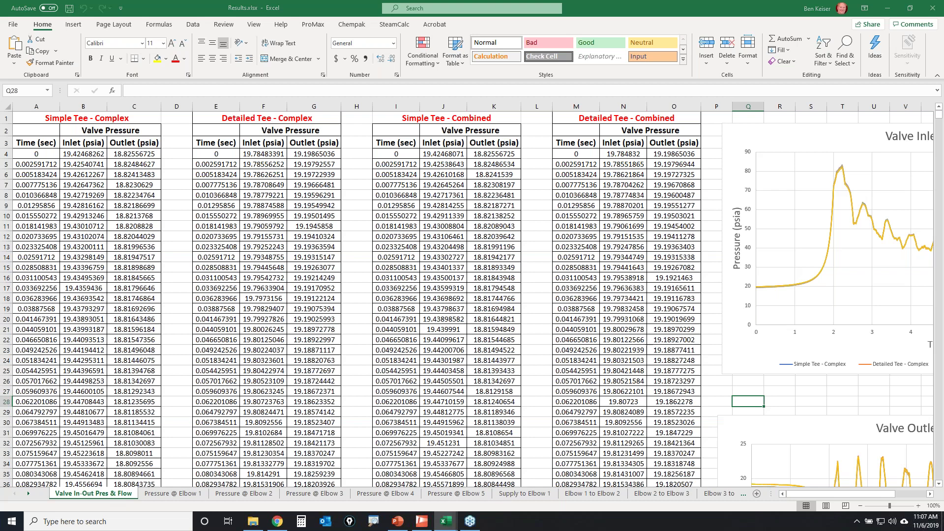
mouse_move(31, 121)
left_mouse_down()
mouse_move(151, 114)
mouse_move(48, 106)
mouse_move(23, 125)
left_mouse_up()
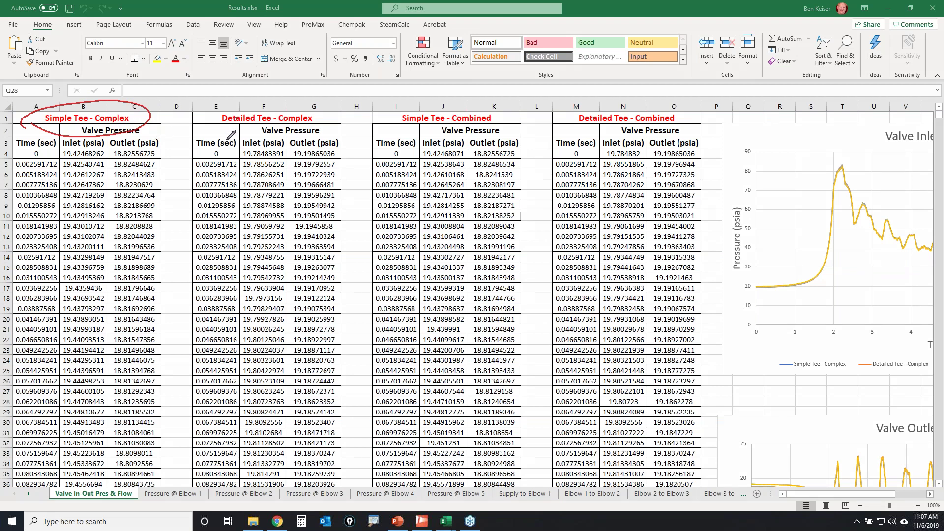
mouse_move(251, 130)
left_mouse_down()
mouse_move(264, 98)
mouse_move(231, 128)
left_mouse_up()
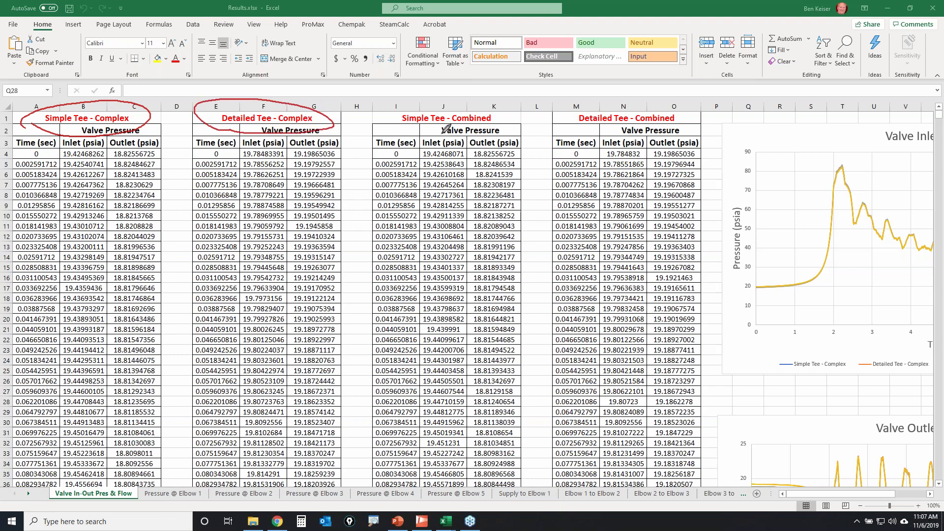
mouse_move(412, 131)
left_mouse_down()
mouse_move(501, 133)
mouse_move(511, 104)
left_mouse_up()
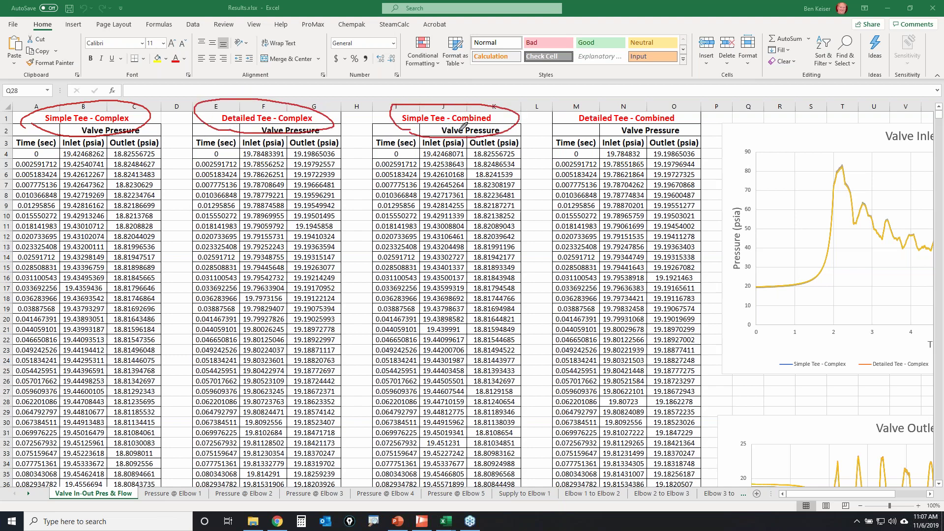
mouse_move(561, 122)
left_mouse_down()
mouse_move(671, 132)
mouse_move(712, 109)
mouse_move(601, 100)
mouse_move(561, 127)
left_mouse_up()
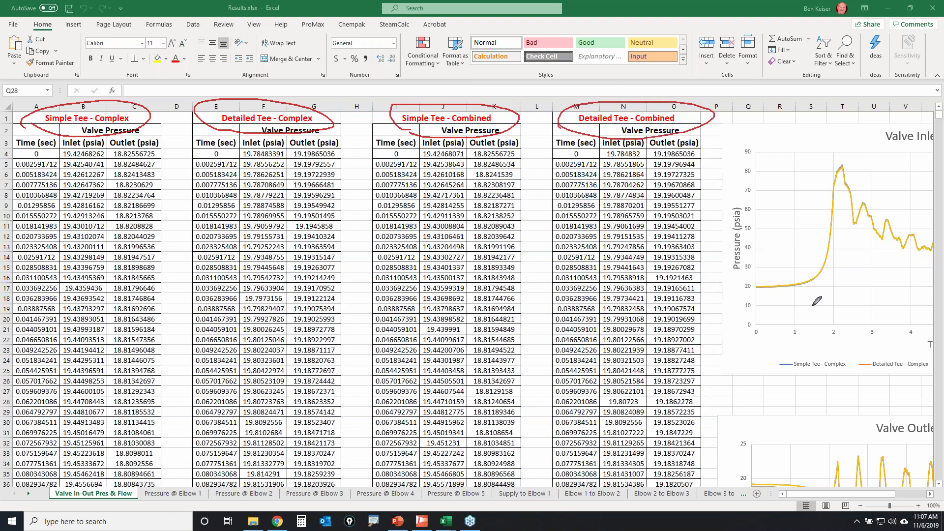
key("e")
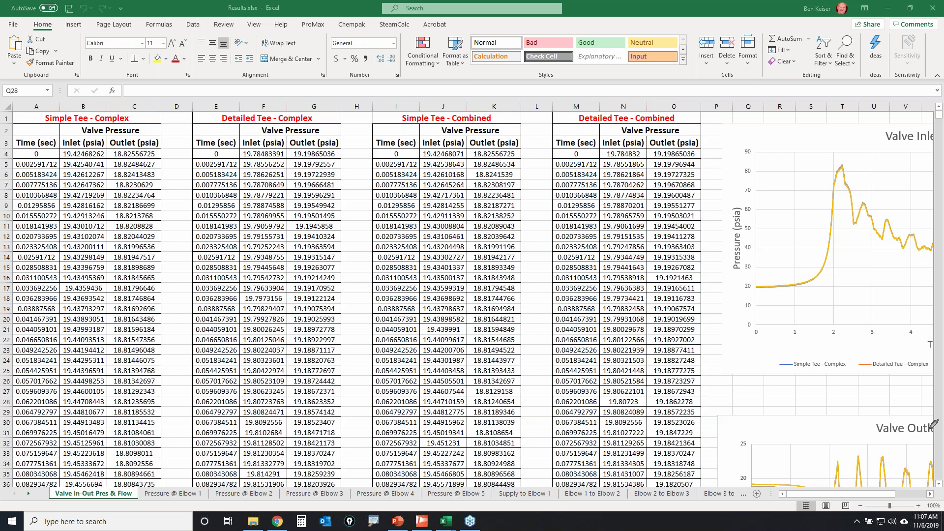
left_click_drag(811, 492, 839, 492)
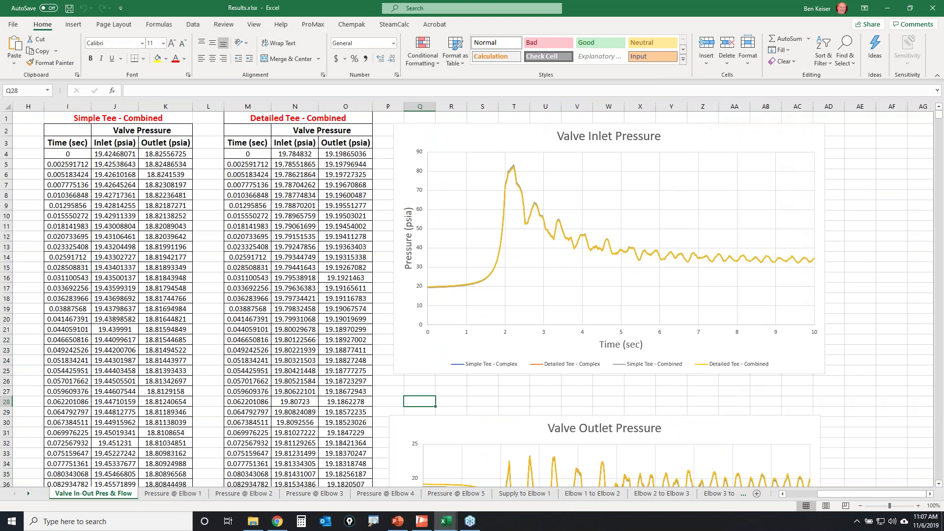
mouse_move(426, 353)
left_mouse_down()
mouse_move(506, 359)
mouse_move(633, 351)
mouse_move(774, 365)
mouse_move(471, 389)
mouse_move(414, 352)
mouse_move(453, 332)
left_mouse_up()
mouse_move(420, 289)
left_mouse_down()
mouse_move(638, 289)
mouse_move(799, 260)
mouse_move(629, 178)
mouse_move(474, 192)
mouse_move(431, 269)
mouse_move(512, 302)
left_mouse_up()
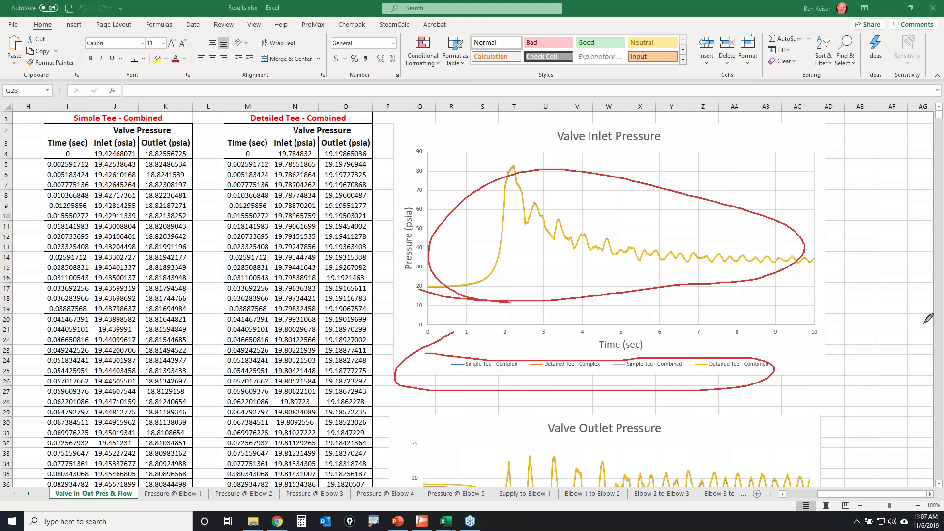
key("Escape")
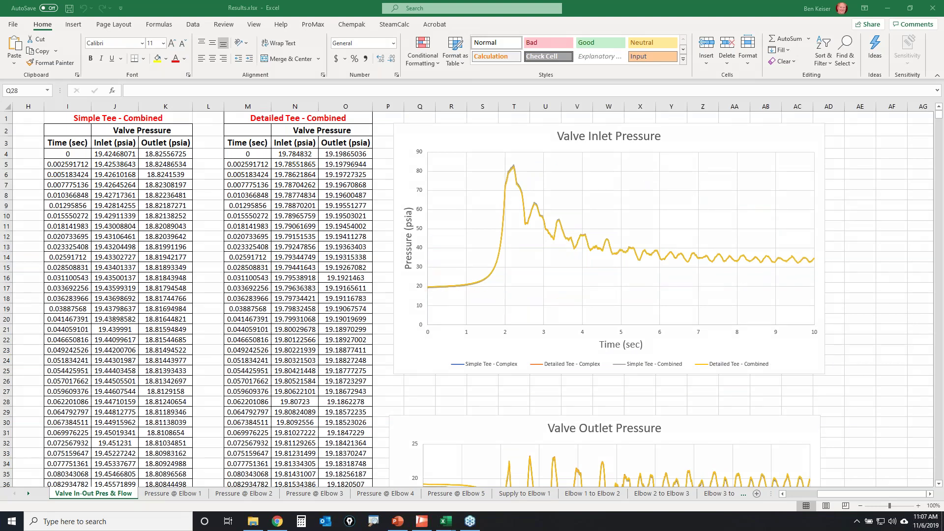
scroll(496, 438, "down", 3)
scroll(495, 438, "down", 3)
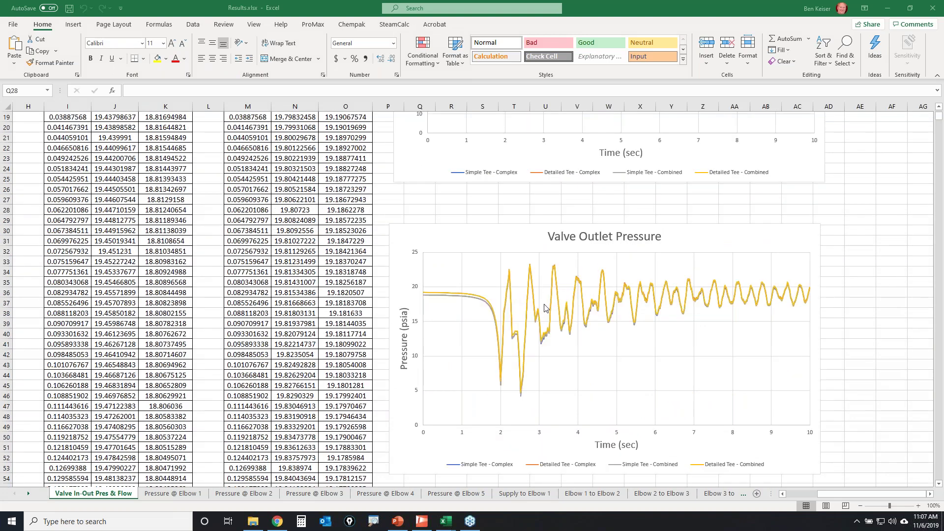
- Show the Pressure @ Elbow 1 sheet and ink-mark its legend, curves and first two peaks
left_click(174, 494)
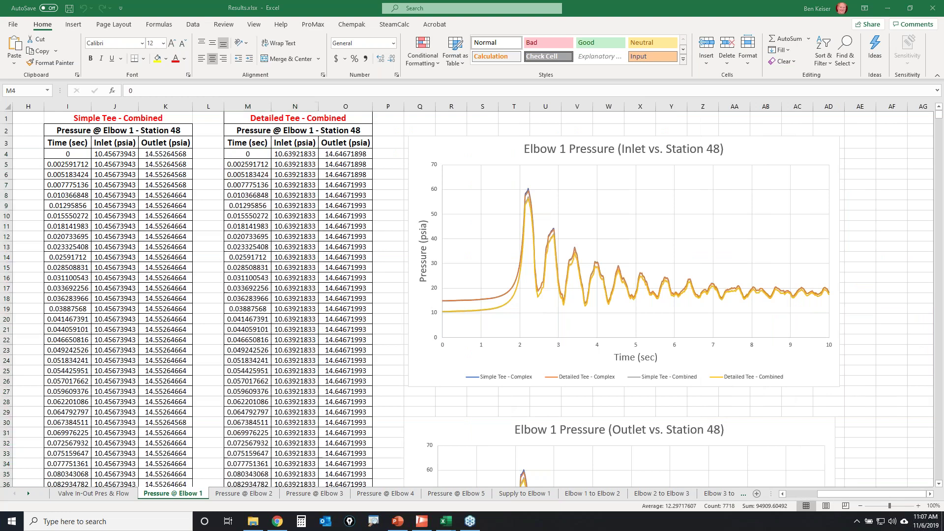
mouse_move(767, 364)
left_mouse_down()
mouse_move(543, 343)
mouse_move(467, 351)
mouse_move(494, 389)
mouse_move(699, 409)
mouse_move(788, 380)
mouse_move(775, 365)
left_mouse_up()
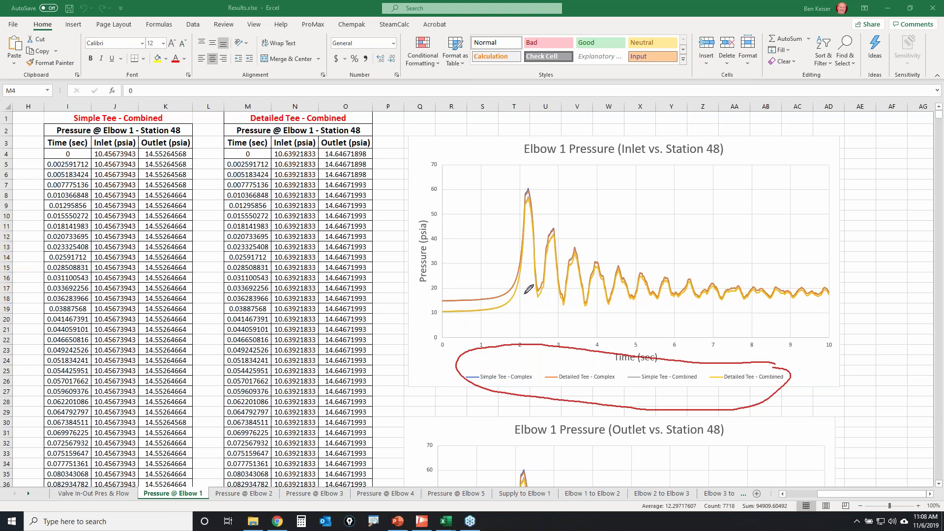
mouse_move(466, 319)
left_mouse_down()
mouse_move(525, 325)
mouse_move(807, 290)
mouse_move(484, 199)
mouse_move(490, 310)
left_mouse_up()
mouse_move(548, 191)
left_mouse_down()
mouse_move(513, 183)
mouse_move(542, 197)
mouse_move(548, 179)
left_mouse_up()
mouse_move(562, 219)
left_mouse_down()
mouse_move(564, 243)
mouse_move(556, 218)
left_mouse_up()
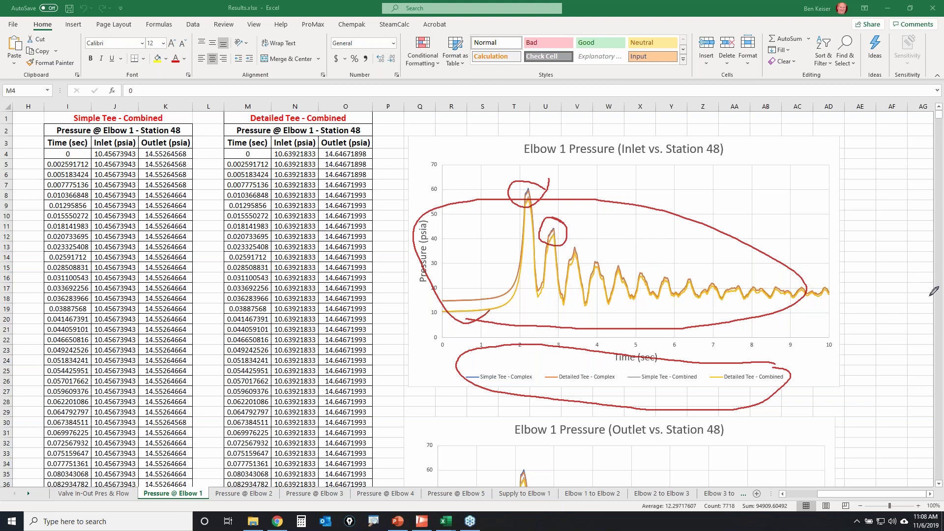
key("e")
- Mark the peaks, the 2-second point and where curves settle near 18 psia, then erase the ink
mouse_move(517, 193)
left_mouse_down()
mouse_move(547, 189)
mouse_move(523, 191)
left_mouse_up()
mouse_move(544, 228)
left_mouse_down()
mouse_move(560, 225)
mouse_move(551, 225)
left_mouse_up()
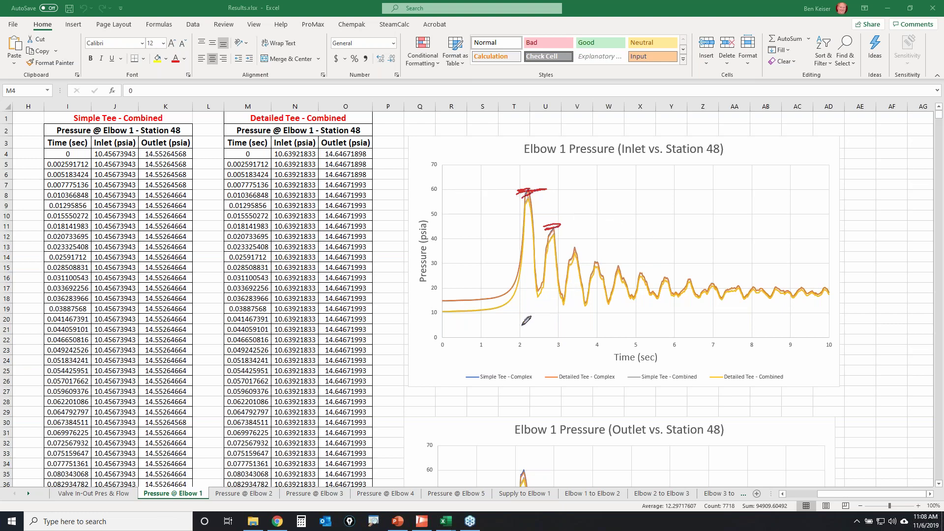
mouse_move(514, 341)
left_mouse_down()
mouse_move(527, 359)
mouse_move(518, 338)
left_mouse_up()
mouse_move(551, 270)
left_mouse_down()
mouse_move(698, 276)
mouse_move(623, 316)
mouse_move(534, 274)
mouse_move(616, 272)
left_mouse_up()
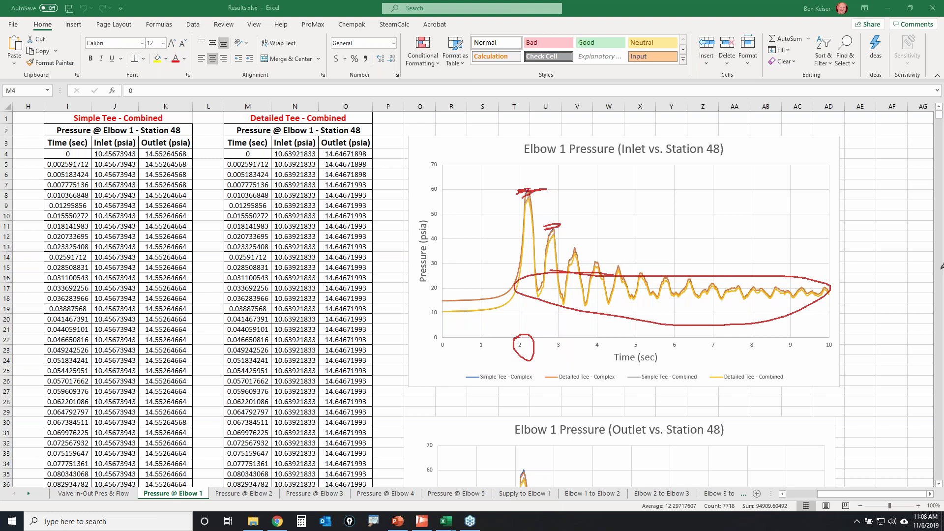
key("e")
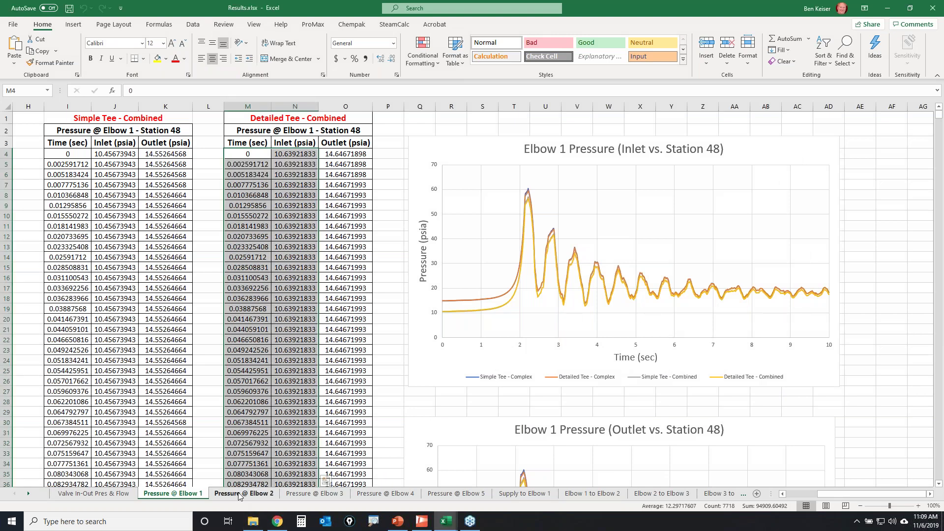
- Review the Pressure @ Elbow 2–5 sheets and the Supply to Elbow 3 force-set sheets
left_click(266, 493)
left_click_drag(836, 493, 867, 494)
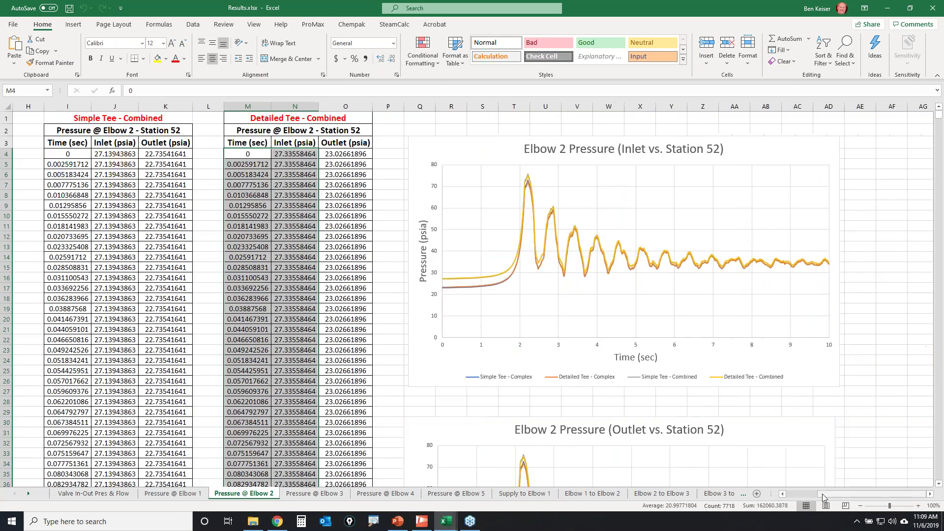
left_click(325, 494)
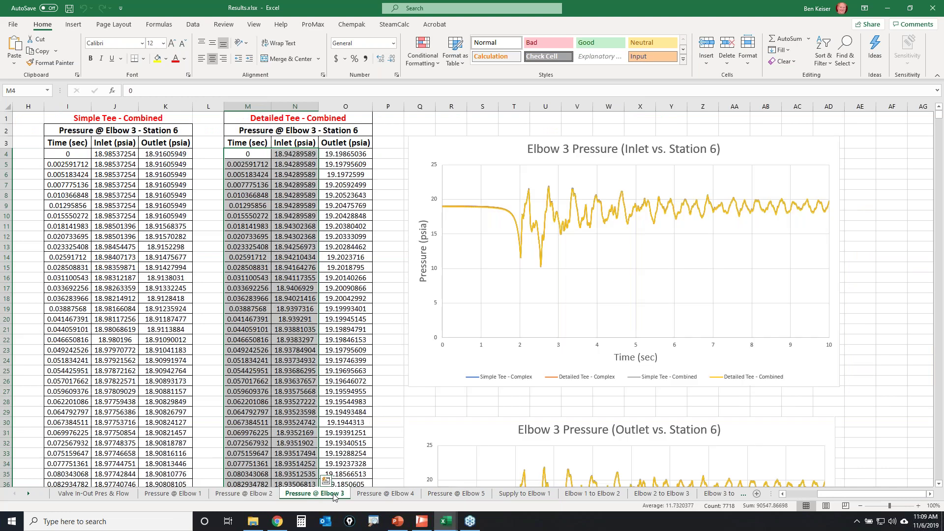
left_click(379, 494)
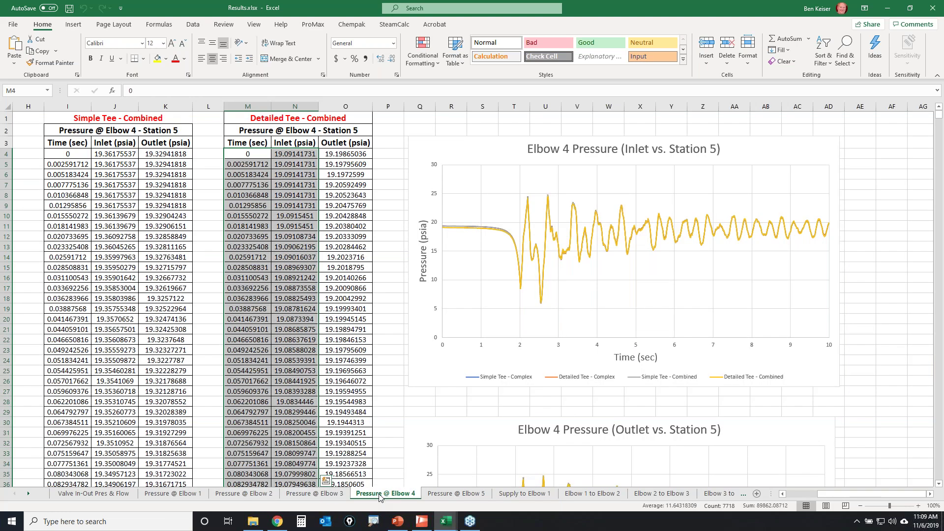
left_click(474, 494)
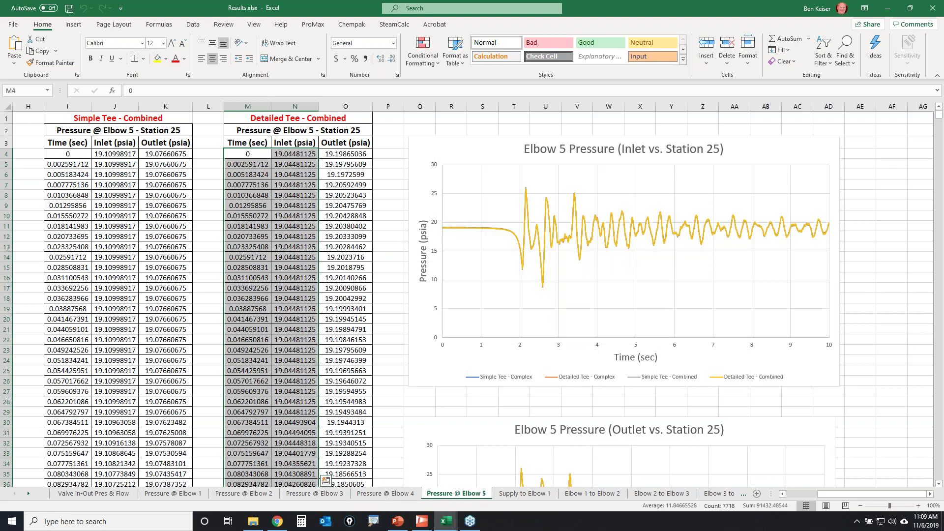
left_click(524, 496)
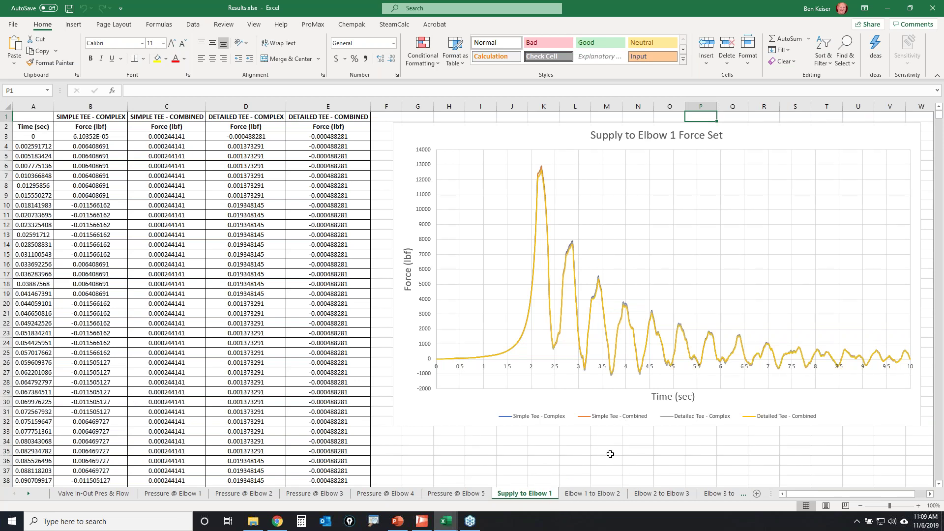
left_click(596, 494)
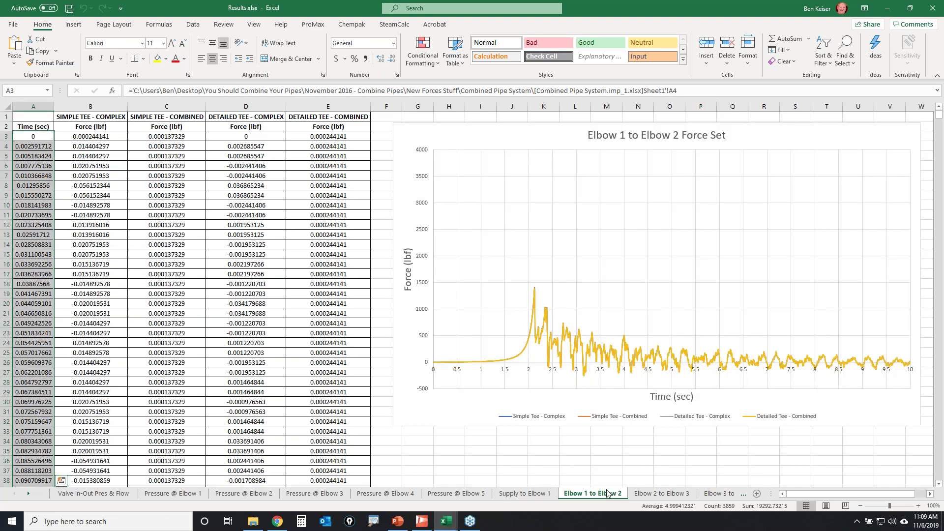
left_click(653, 494)
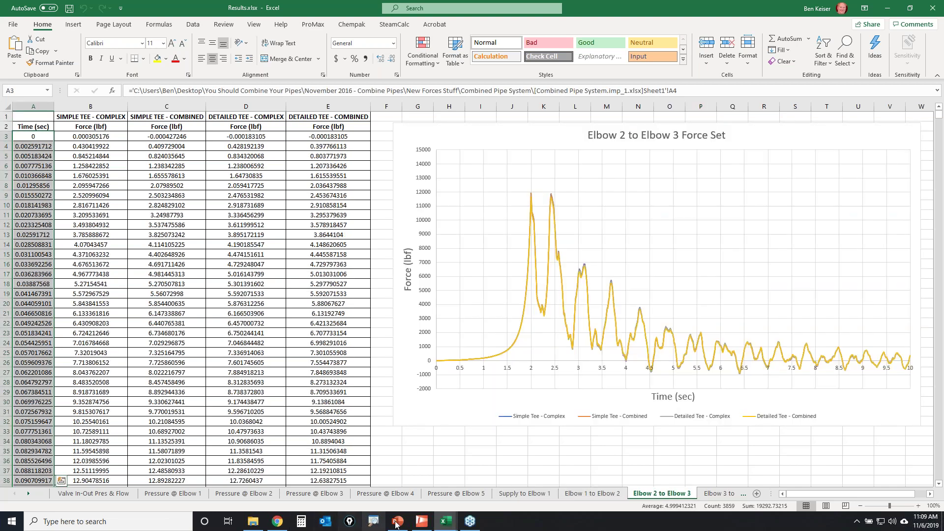
- Return to PowerPoint at the Simplify slide, then the junctions and short segments slide
key("alt+Tab")
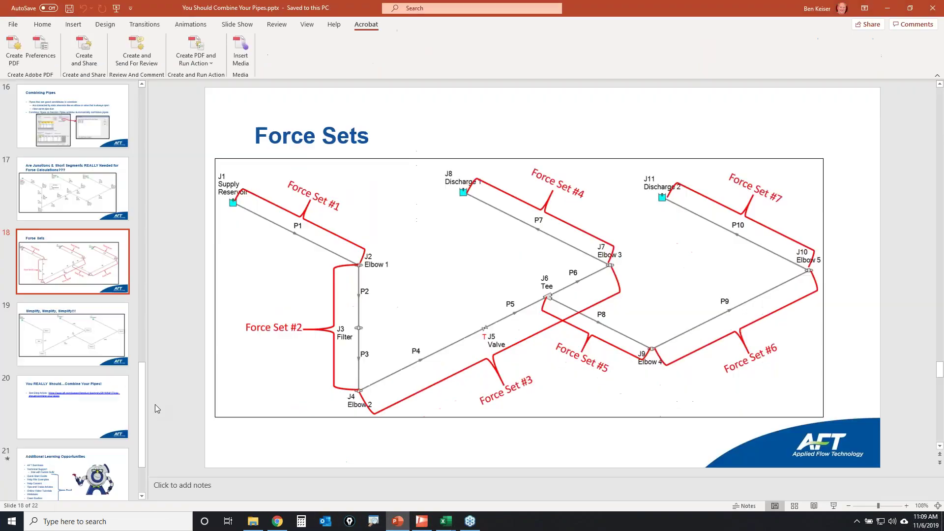
left_click(81, 342)
left_click(108, 212)
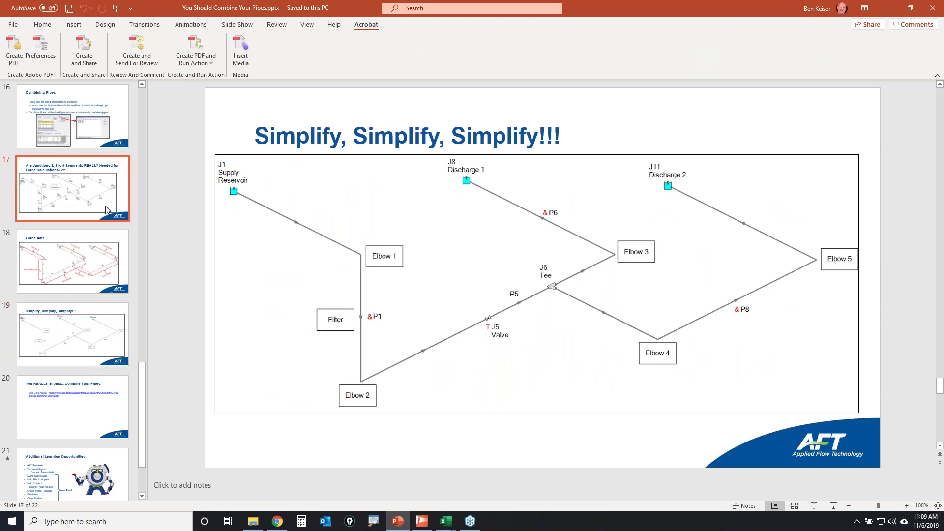